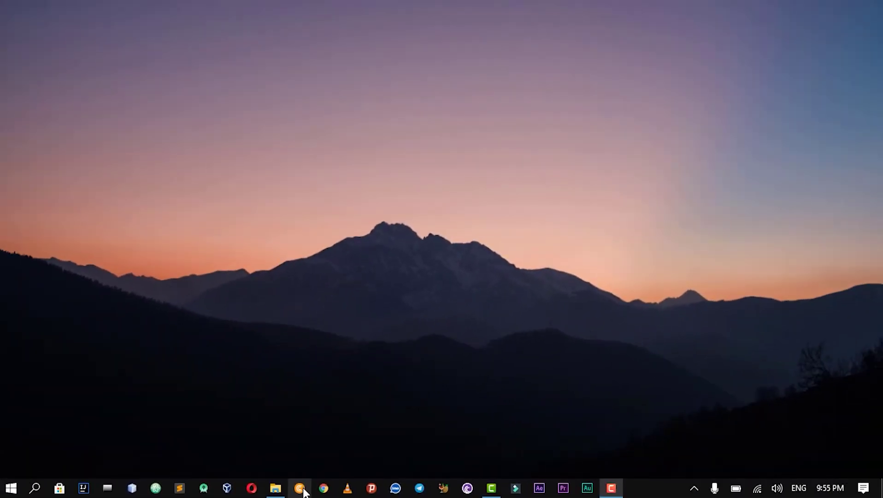
Open Google in the web browser and search for "builderra".
click(303, 491)
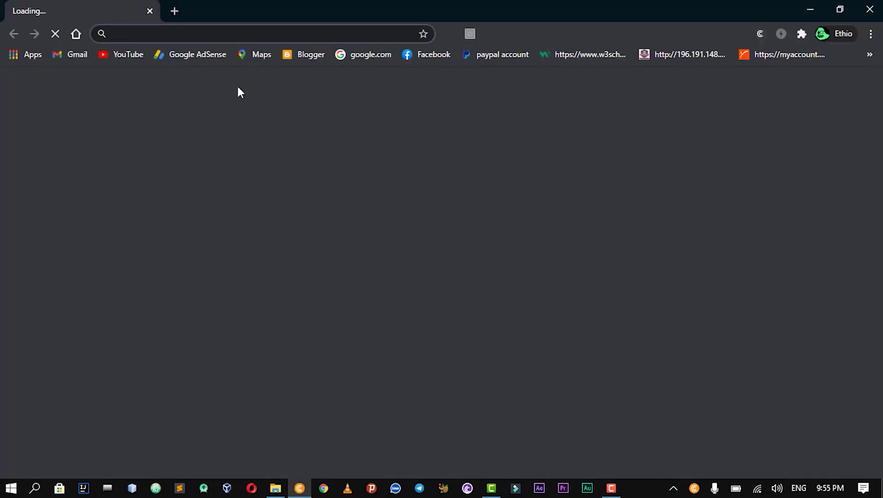
click(379, 55)
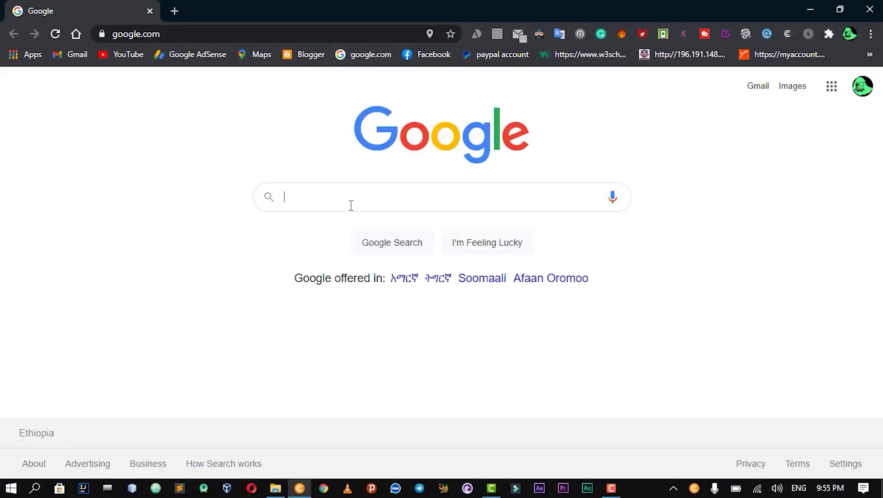
click(351, 206)
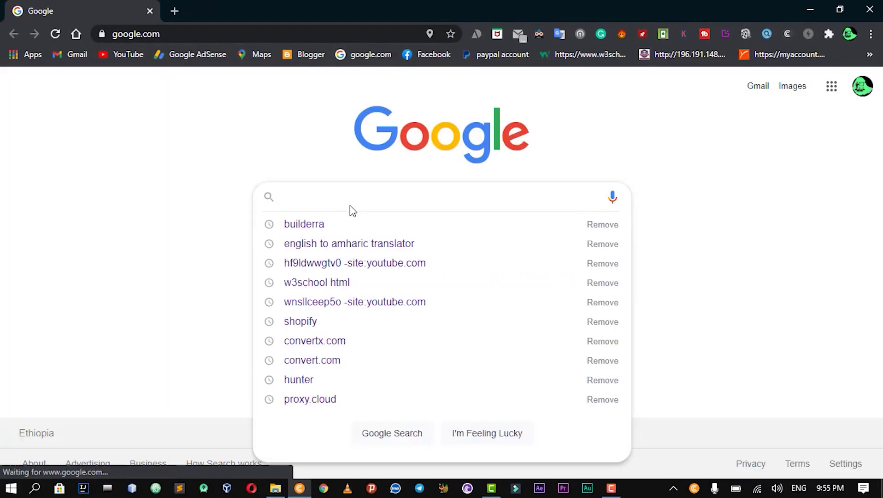
text(bu)
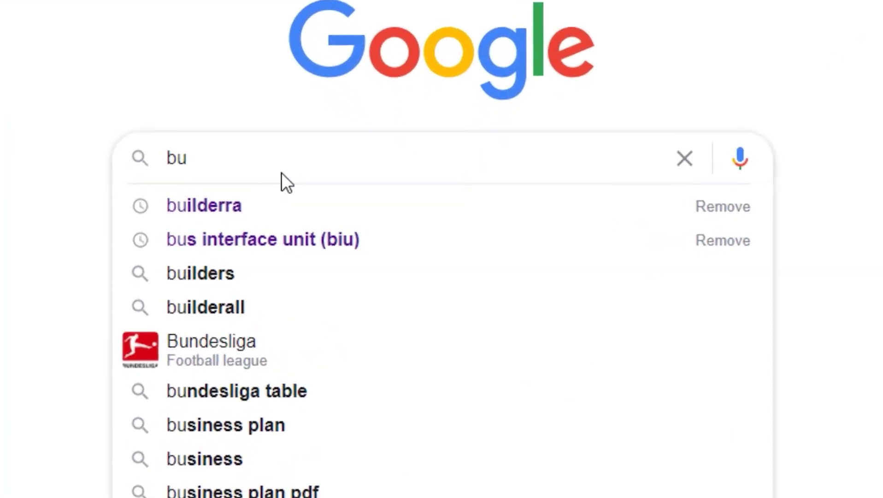
key(Down)
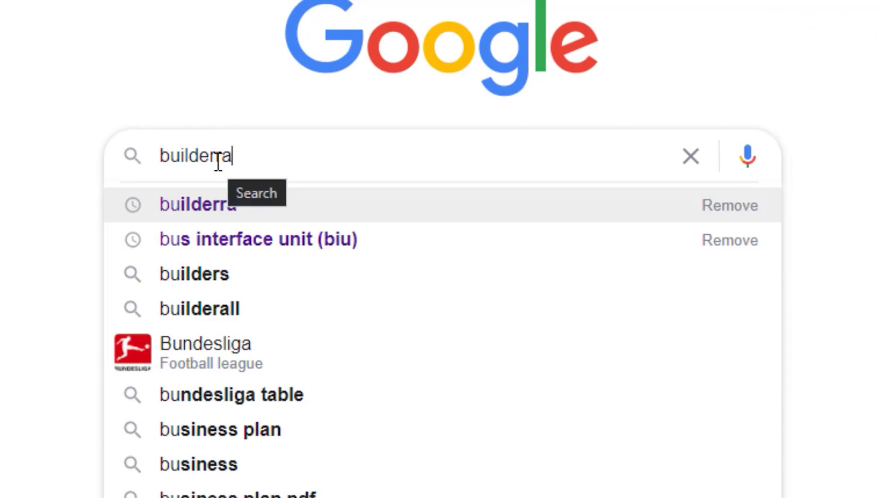
key(Return)
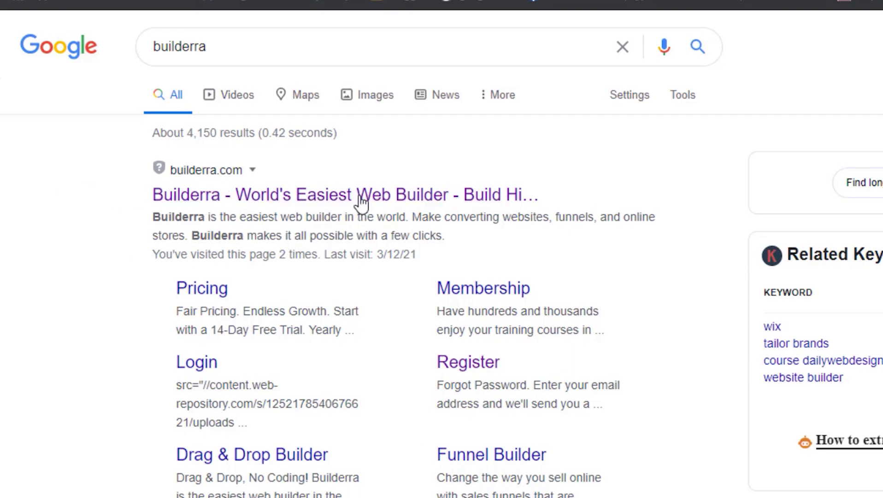
Open the builderra.com home page from the search results and go to its account registration form.
click(285, 196)
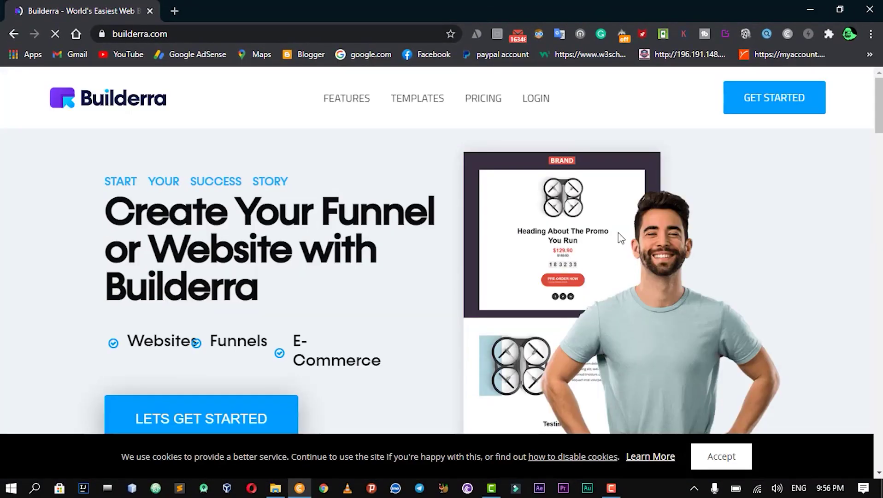
scroll(573, 242, down, 3)
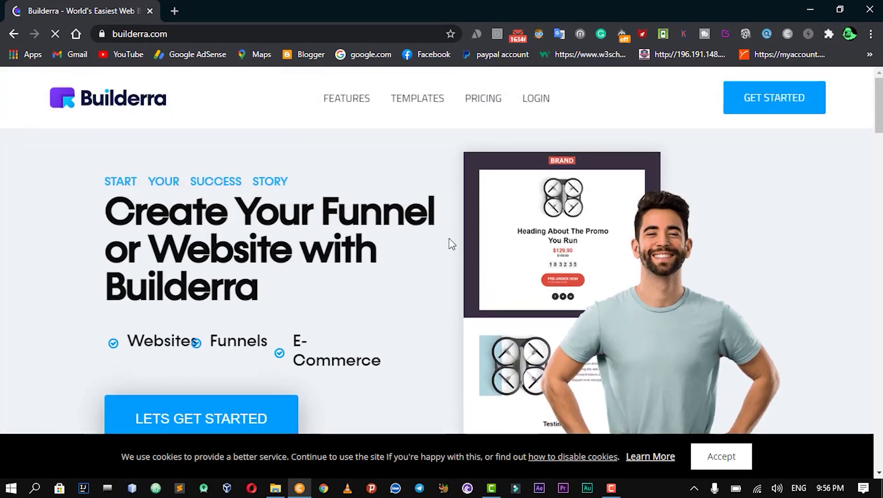
scroll(449, 244, down, 4)
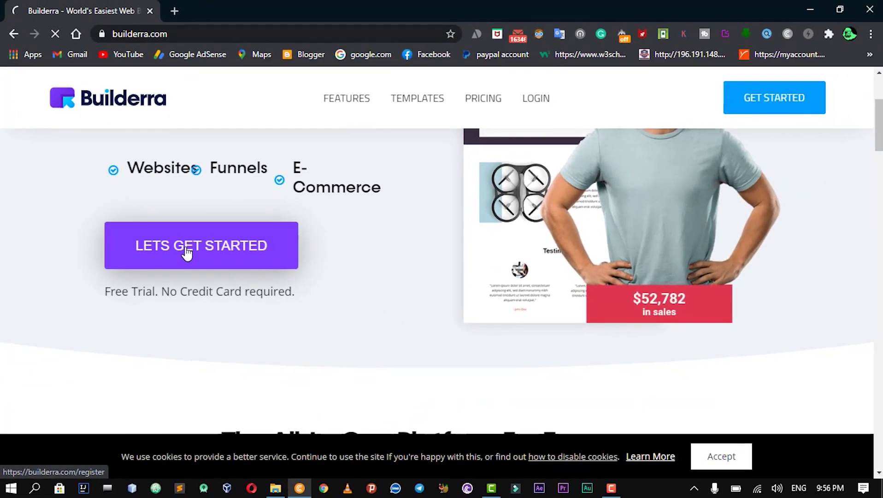
click(299, 256)
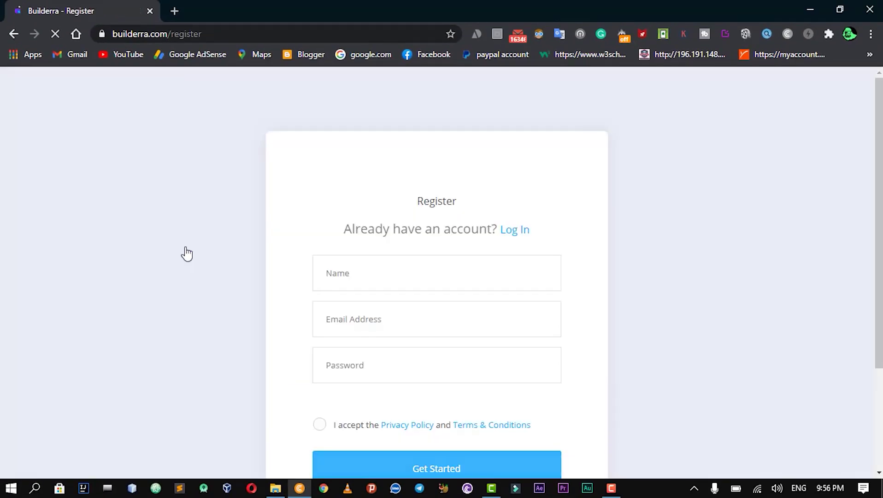
Try to register with the saved full name and prefilled credentials, accepting the cookie notice, privacy policy and terms.
click(380, 274)
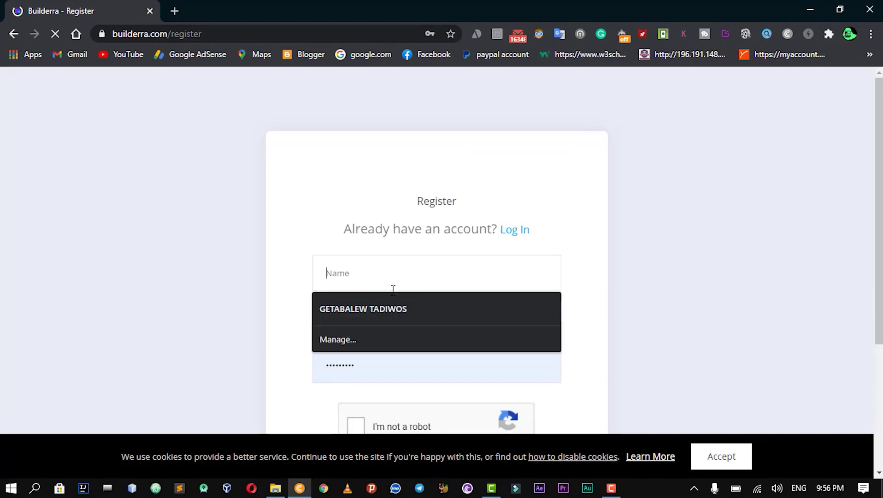
click(375, 304)
scroll(439, 296, down, 2)
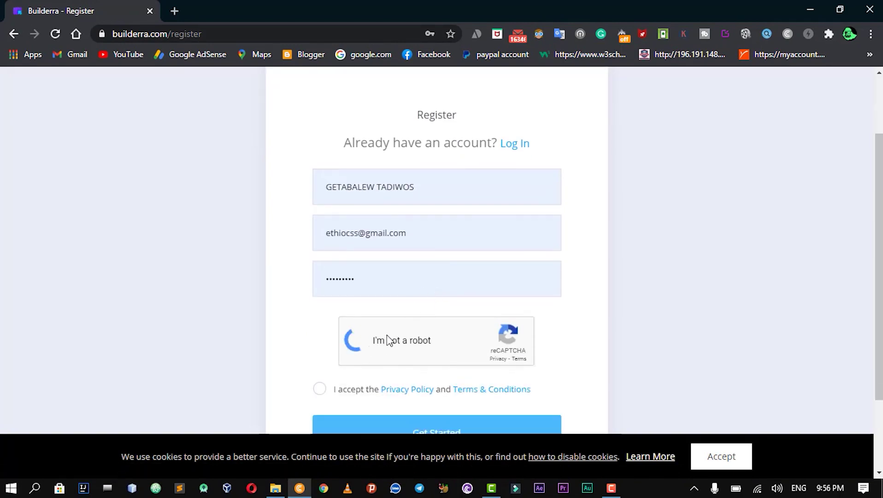
scroll(622, 378, down, 3)
click(719, 463)
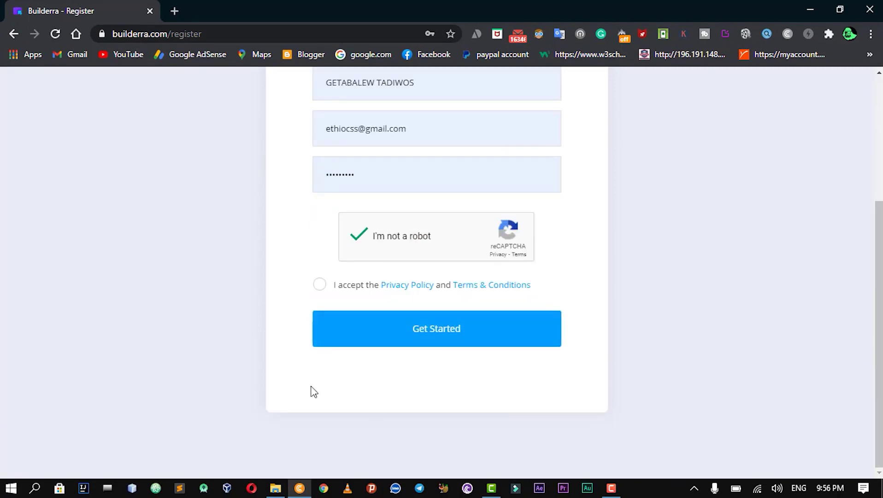
click(320, 284)
scroll(341, 291, up, 4)
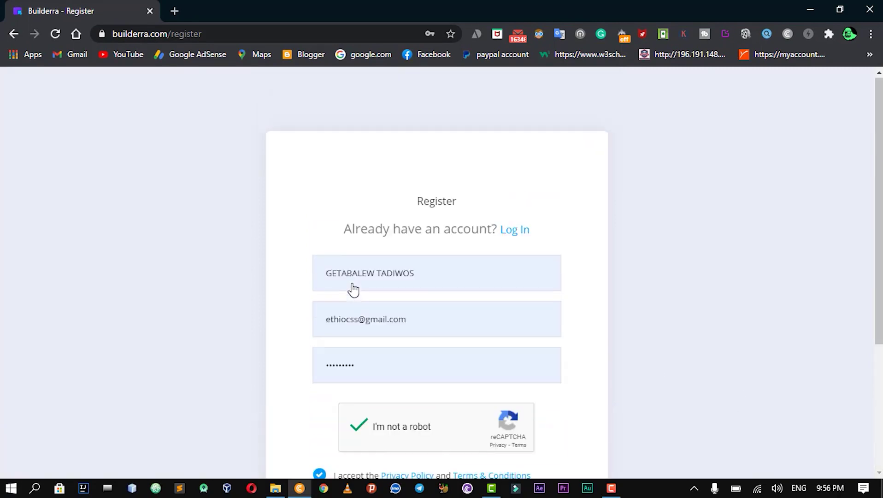
scroll(407, 275, down, 4)
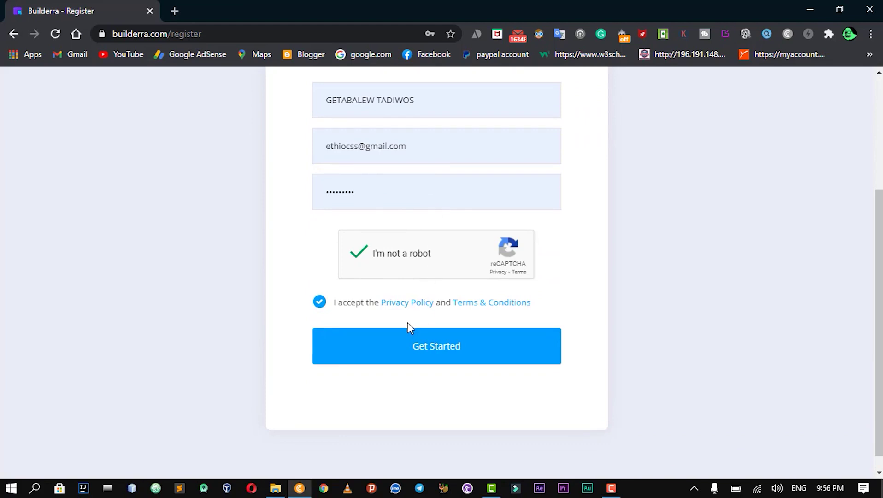
click(437, 345)
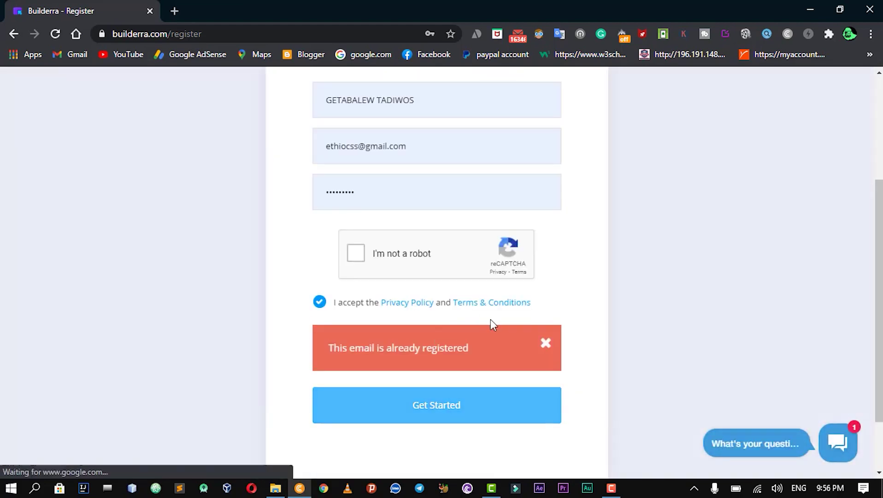
Fill the registration form's e-mail and password again from the saved credentials.
scroll(490, 323, up, 2)
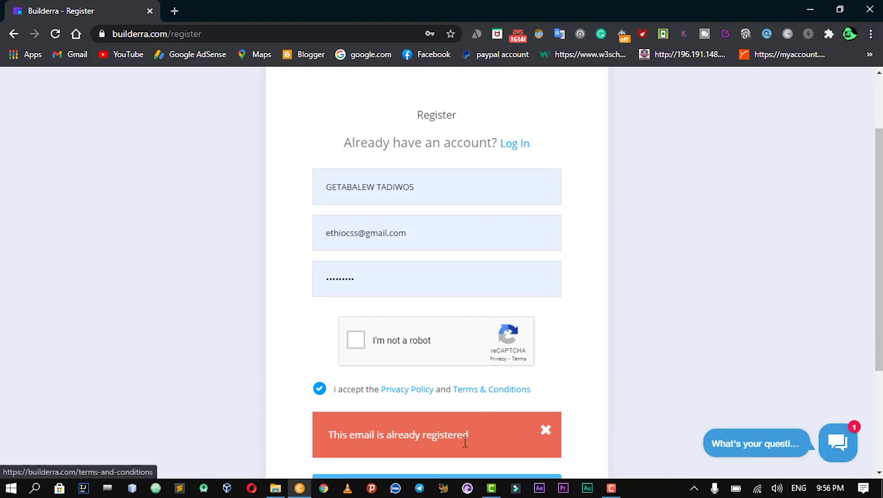
scroll(428, 369, up, 2)
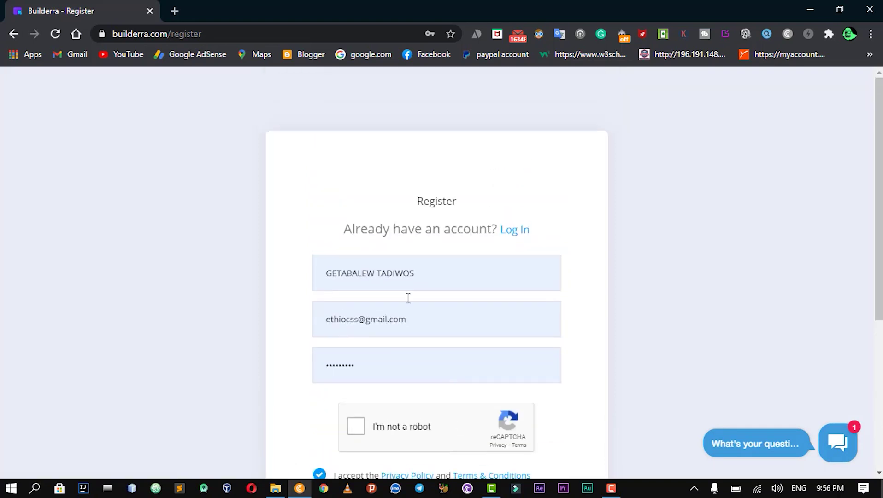
scroll(392, 322, down, 2)
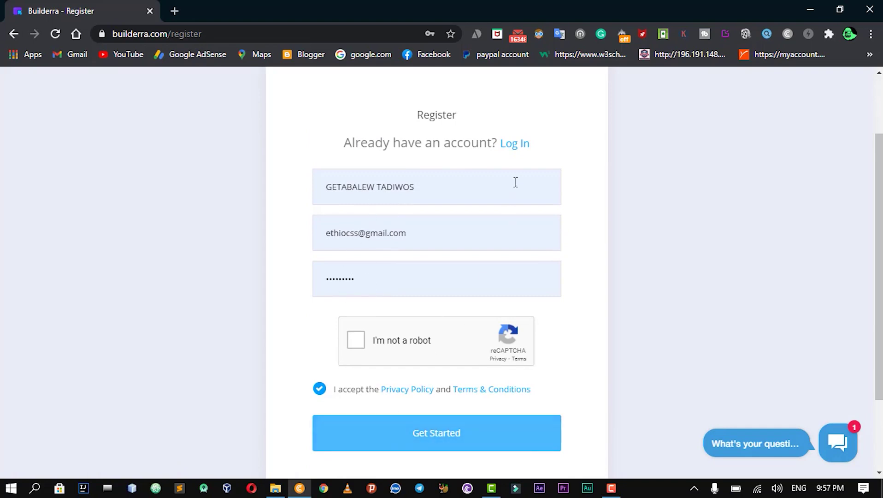
triple_click(411, 237)
click(387, 247)
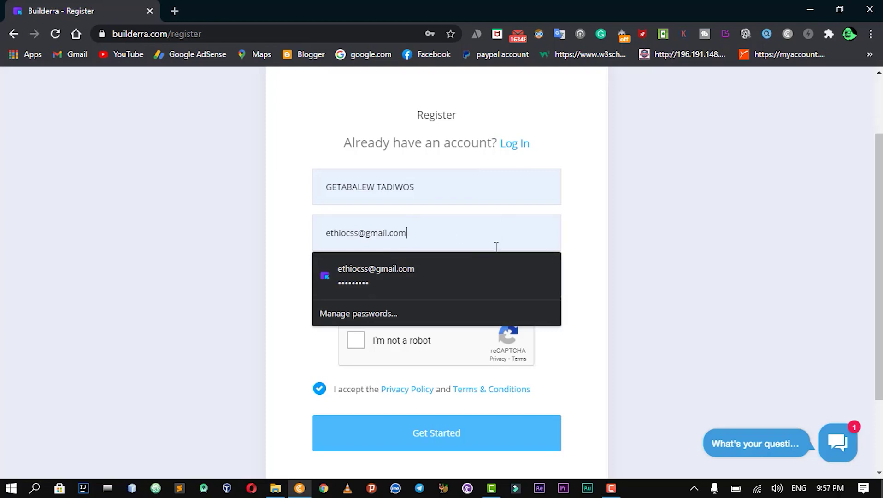
click(386, 279)
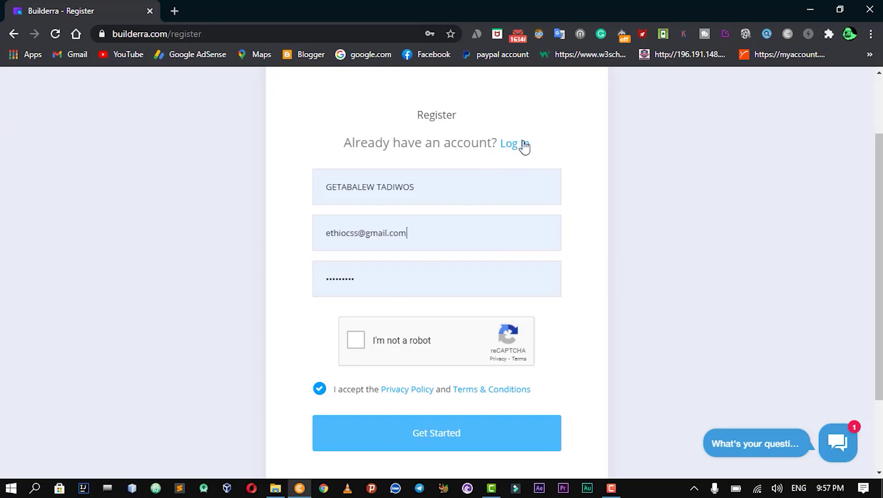
Switch to the login form and log in with the saved e-mail address and account password.
click(509, 145)
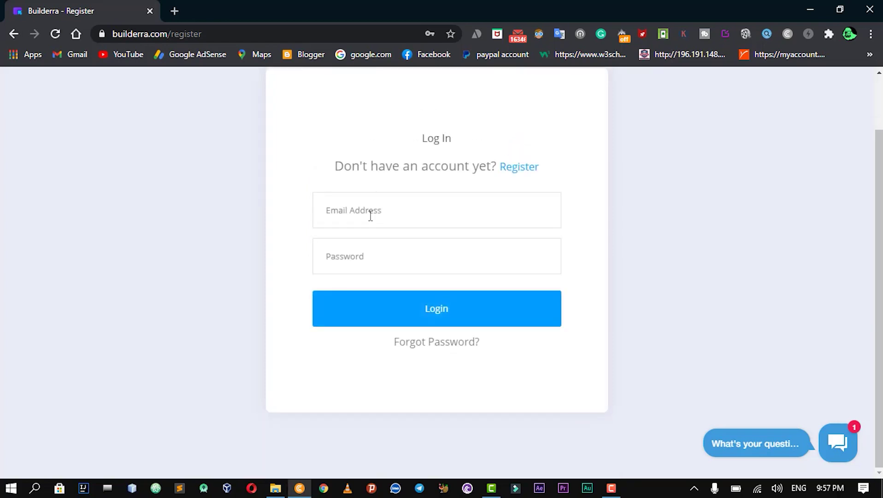
click(370, 215)
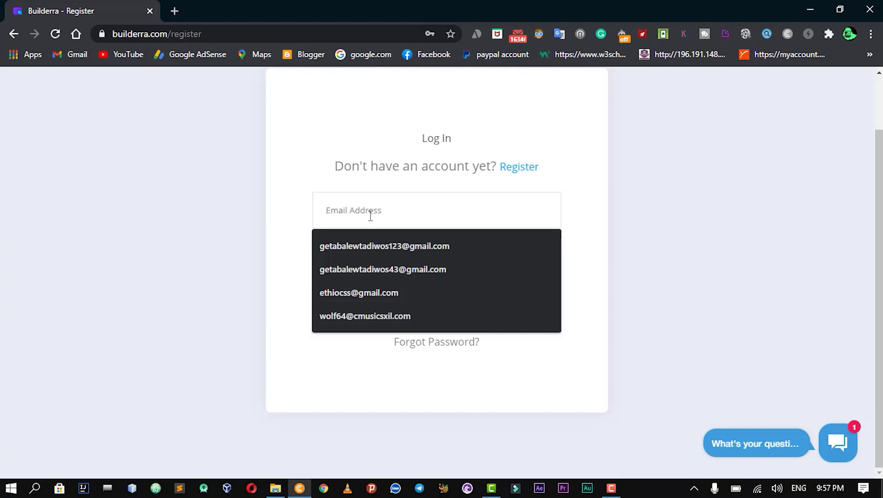
click(352, 301)
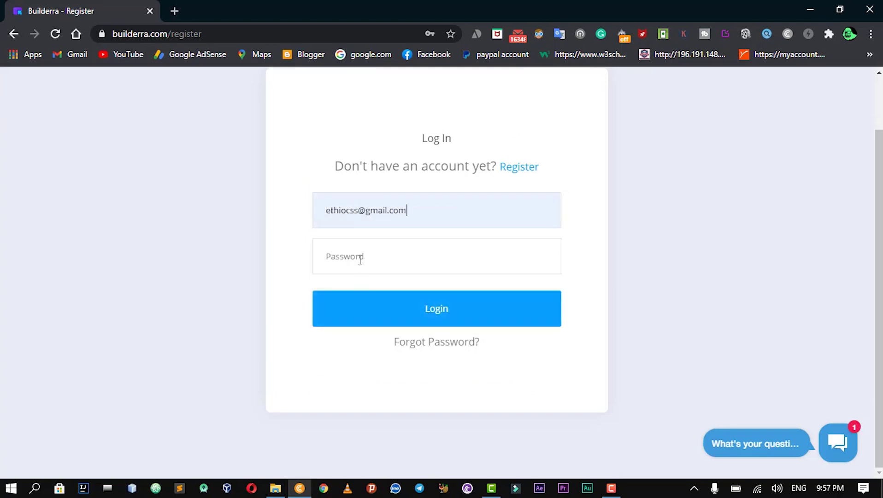
click(360, 258)
click(367, 298)
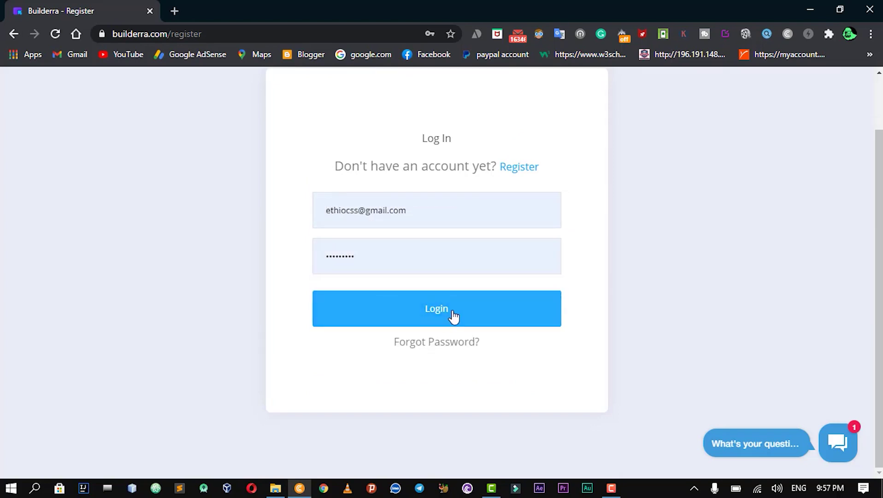
click(454, 316)
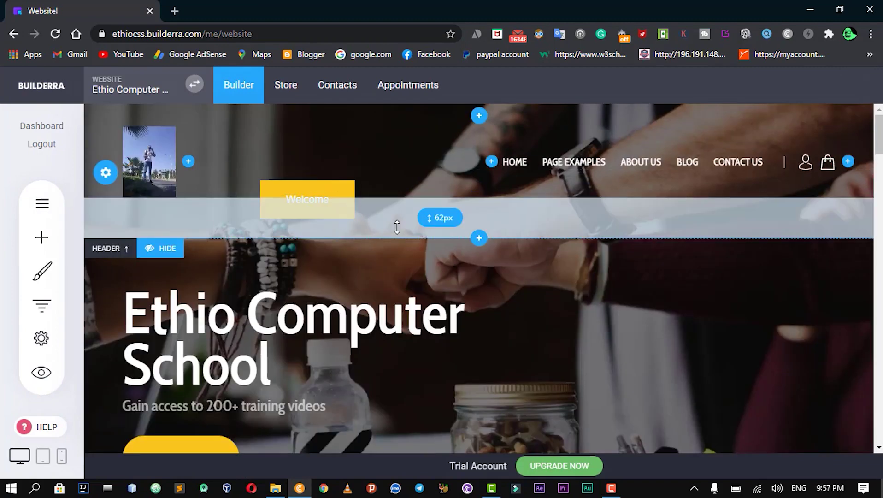
Look over the existing Ethio Computer School website in the builder and return to the Builderra registration form.
scroll(307, 195, down, 7)
scroll(312, 199, up, 8)
scroll(491, 225, down, 4)
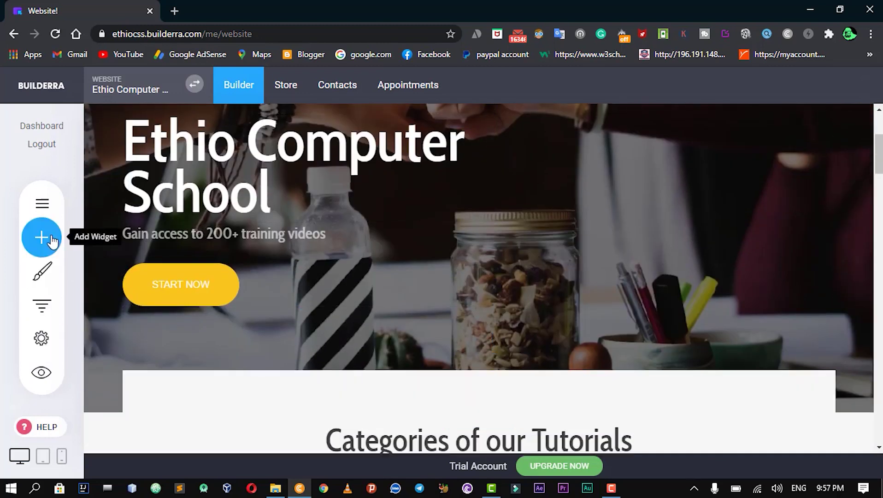
click(16, 34)
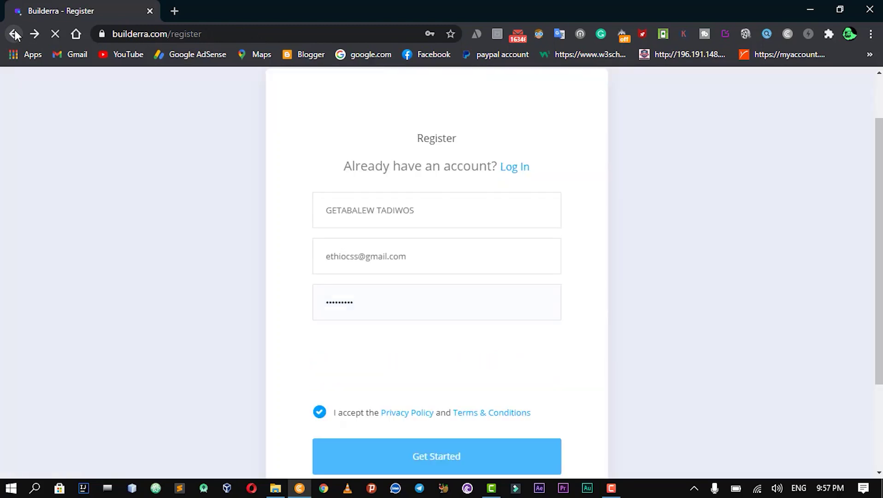
click(15, 34)
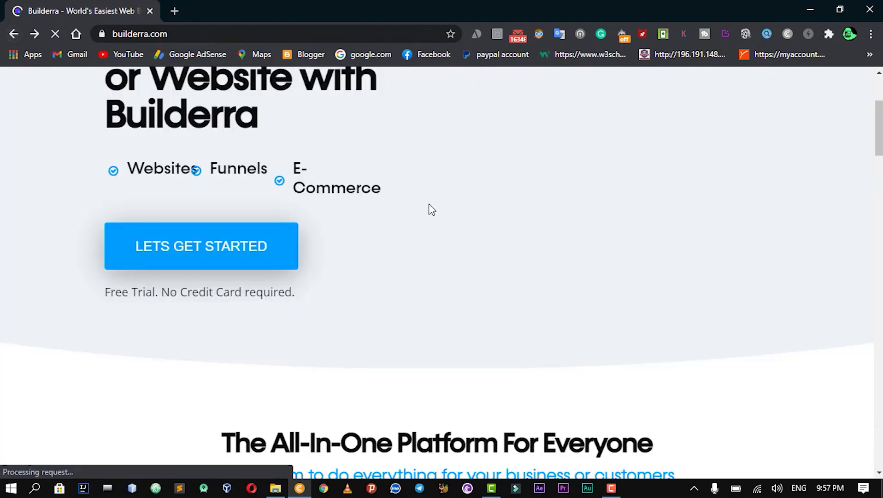
click(194, 258)
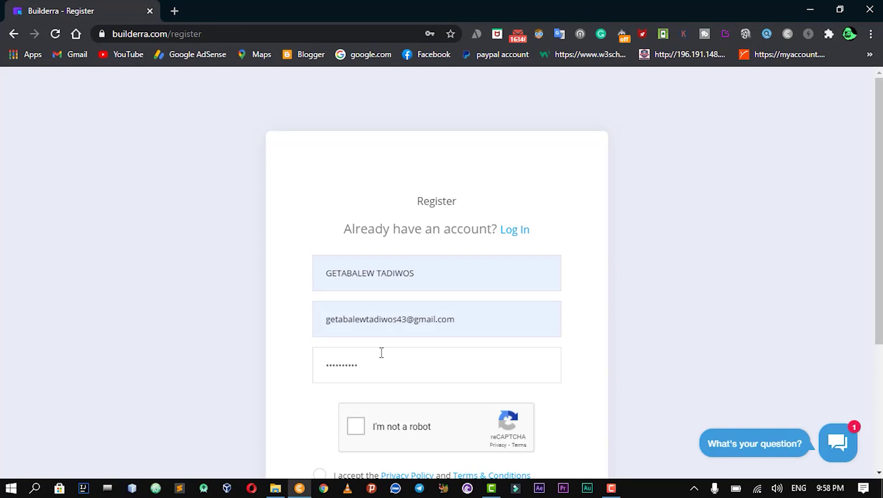
Register a new account with the full name, a different e-mail and a password, completing the robot check and accepting the privacy policy and terms.
scroll(440, 356, down, 1)
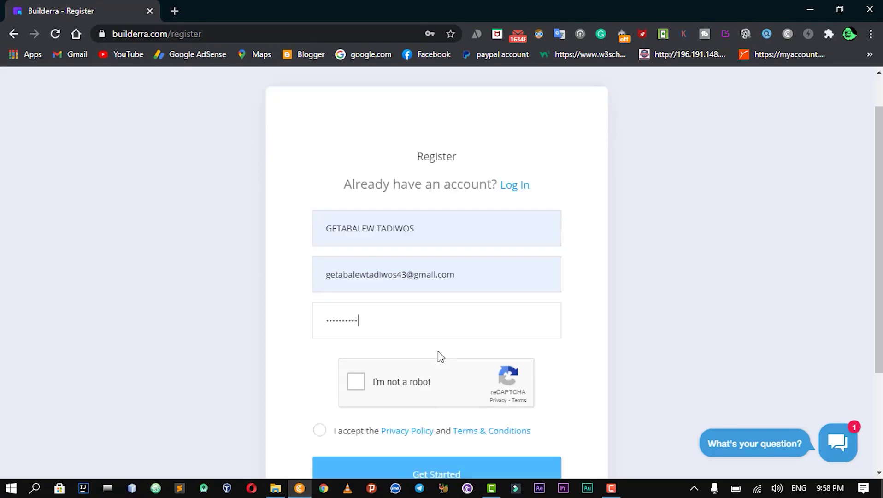
scroll(440, 357, down, 1)
click(357, 342)
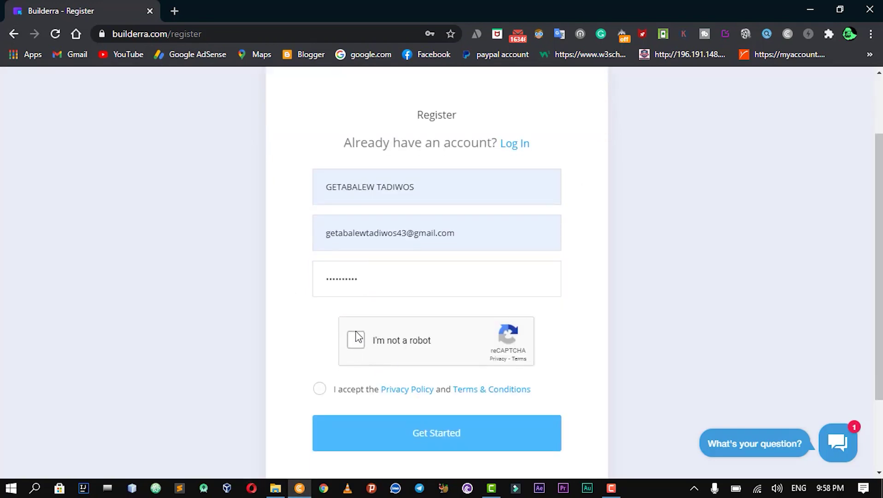
click(320, 389)
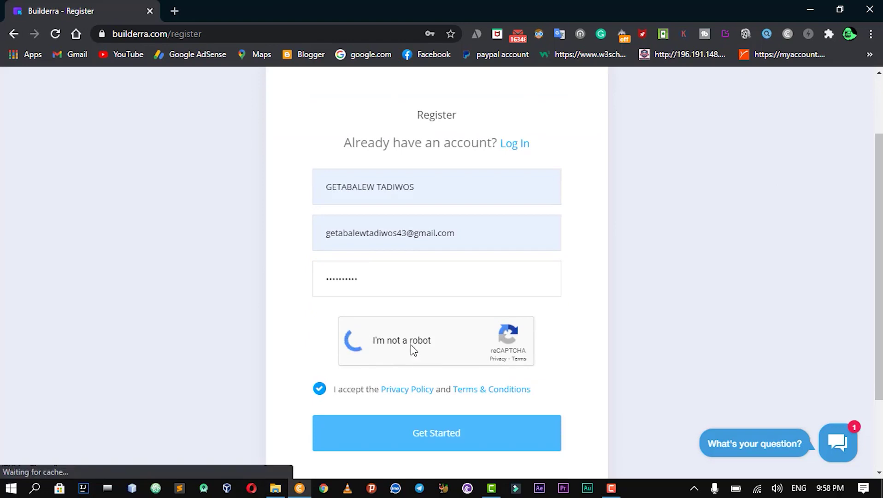
click(427, 442)
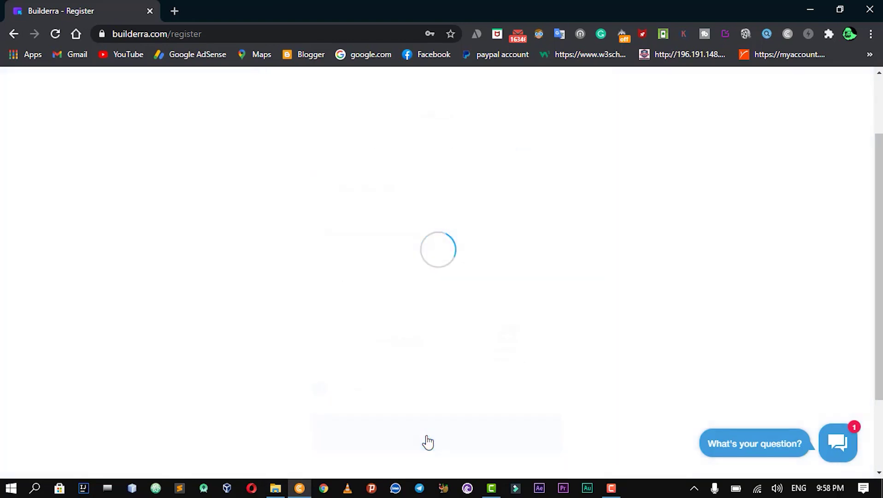
Browse the website theme gallery, from Seren and Marketing 1 through the Restaurant 2 row, comparing the available designs.
scroll(410, 322, down, 3)
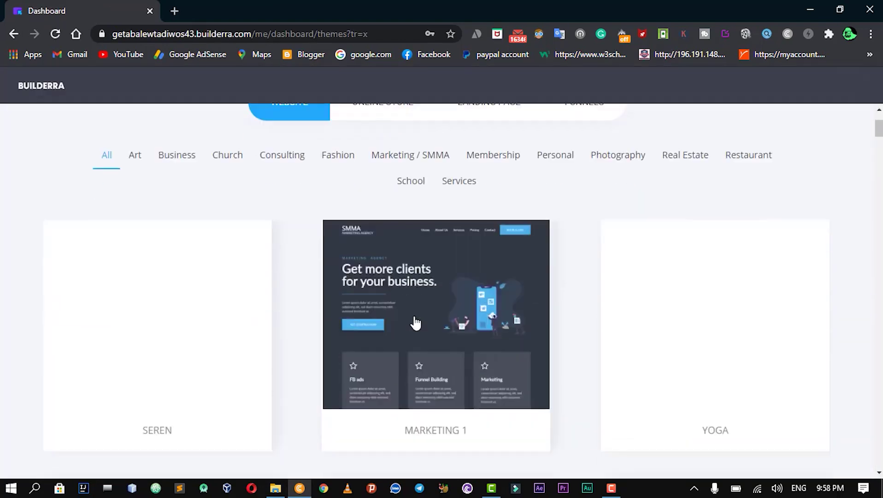
scroll(417, 320, down, 3)
scroll(445, 309, up, 2)
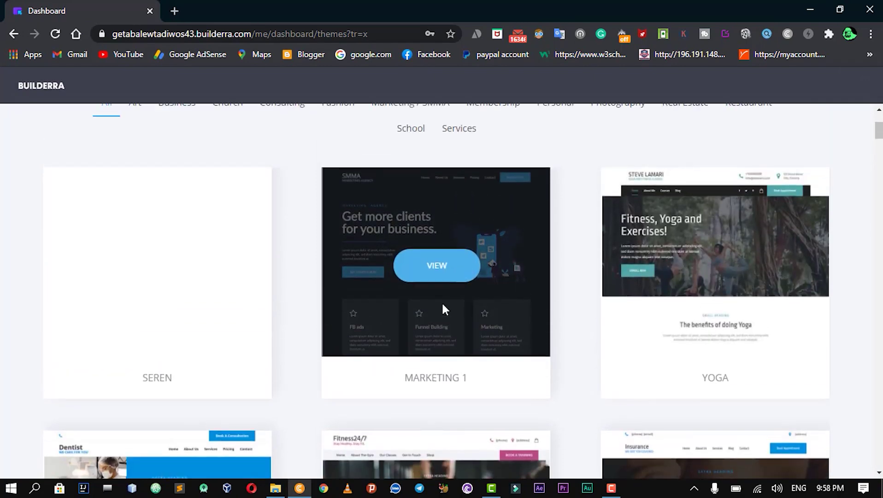
scroll(444, 301, up, 2)
scroll(445, 300, down, 3)
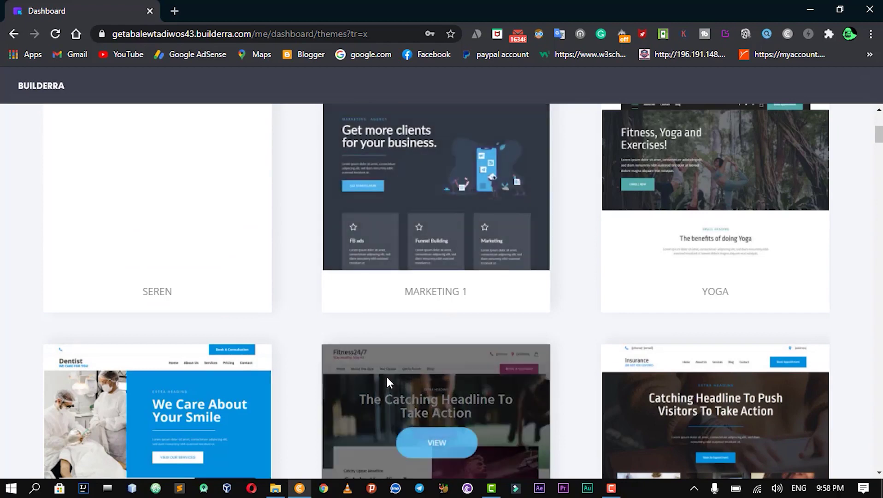
scroll(390, 374, down, 3)
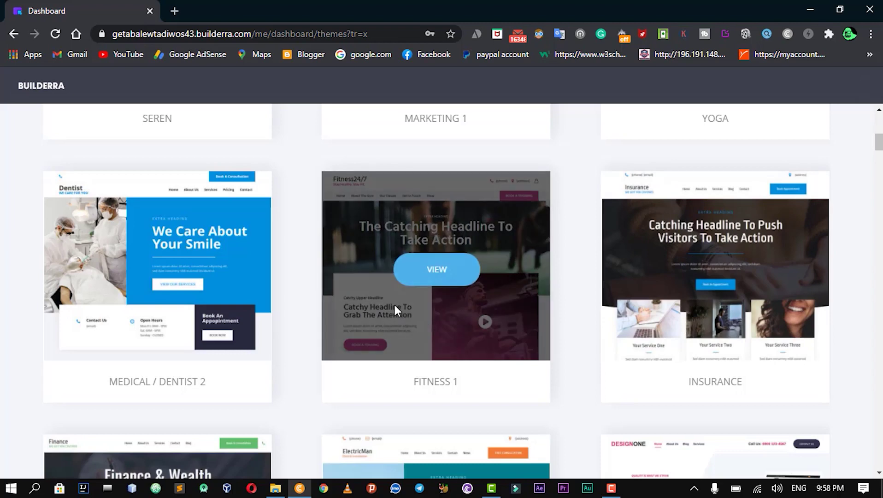
scroll(394, 304, down, 3)
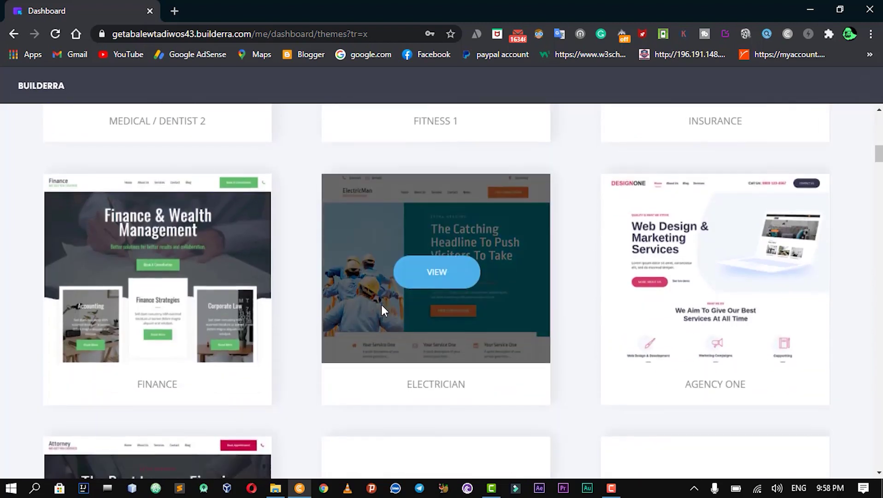
scroll(382, 306, down, 4)
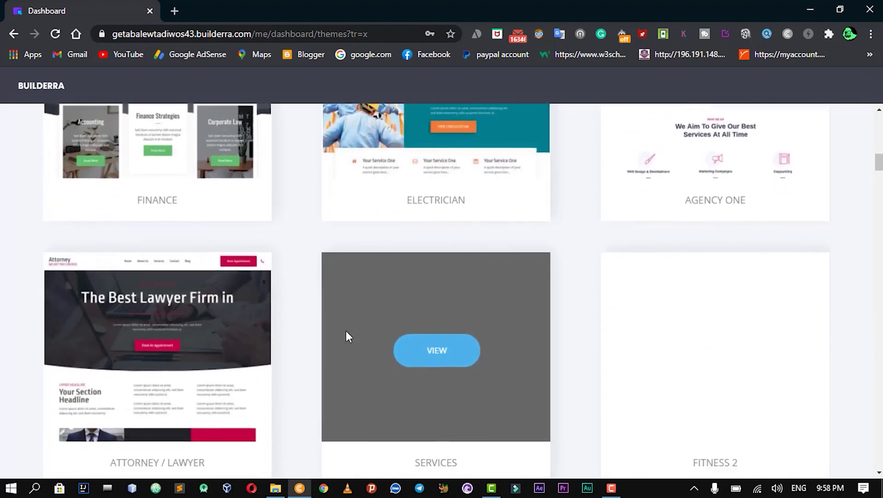
scroll(347, 337, down, 5)
scroll(347, 336, up, 7)
scroll(349, 336, up, 9)
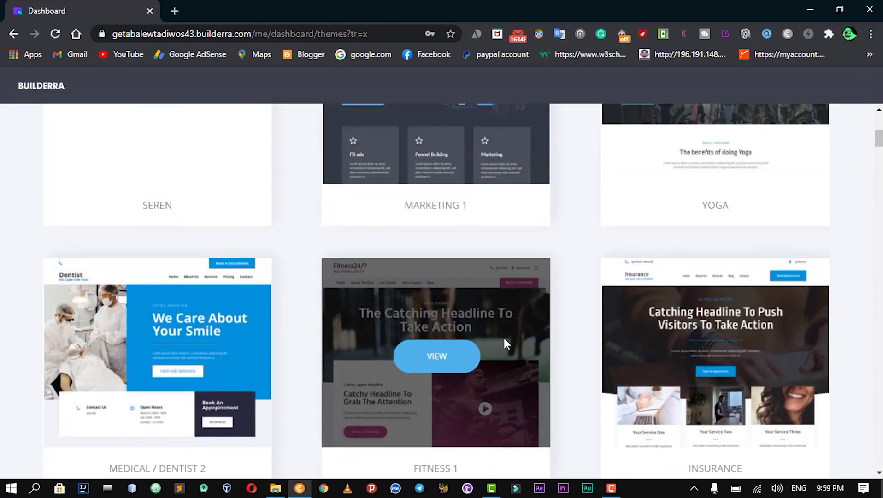
scroll(504, 336, down, 2)
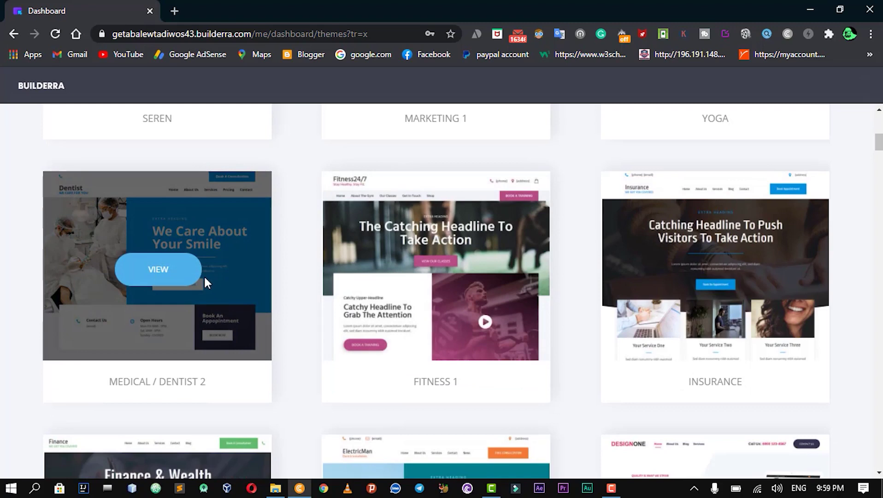
scroll(422, 286, down, 4)
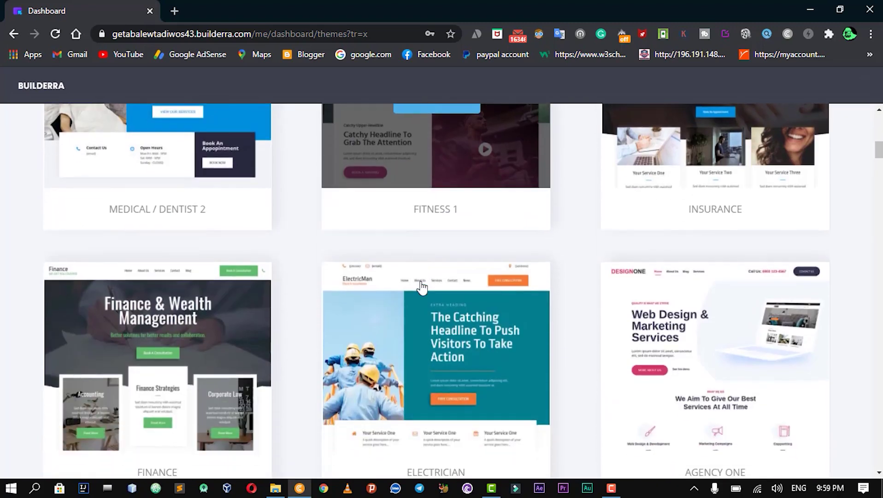
scroll(421, 286, down, 3)
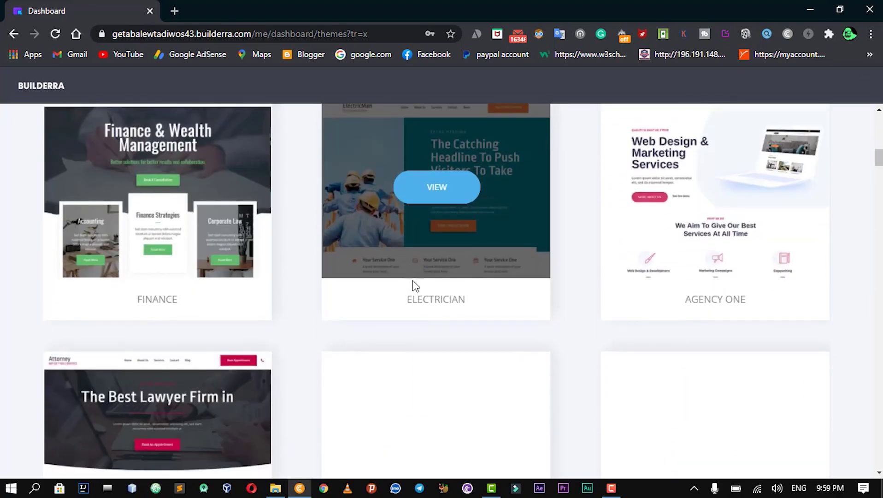
scroll(402, 256, up, 2)
scroll(401, 251, up, 5)
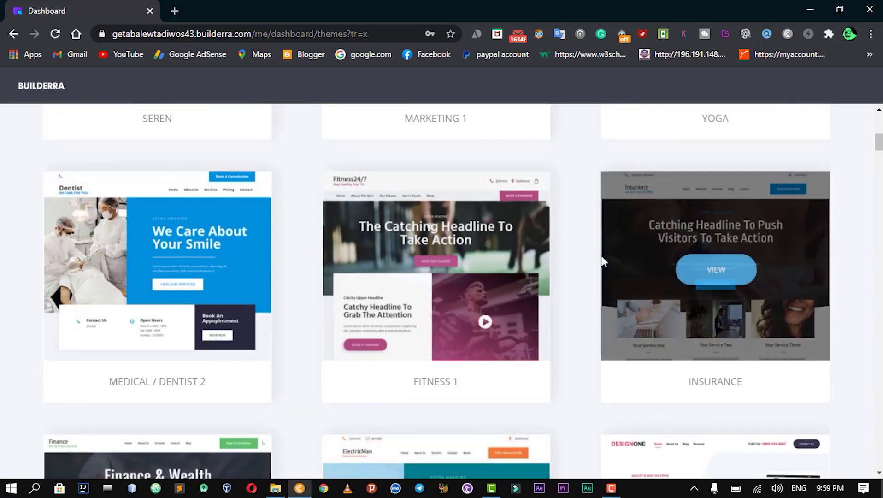
scroll(468, 268, down, 7)
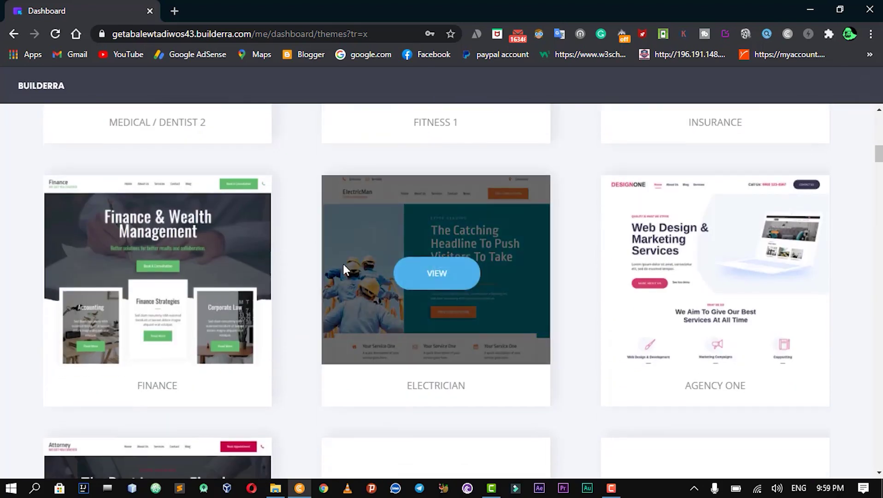
scroll(558, 228, down, 6)
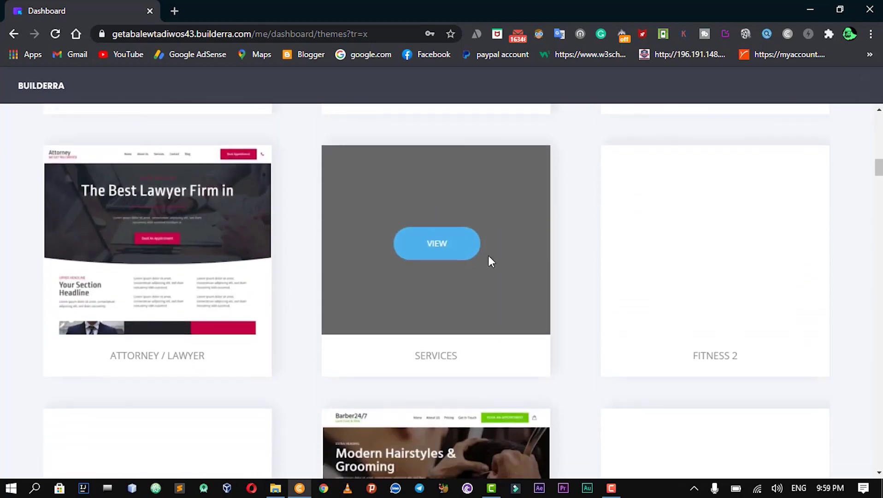
scroll(487, 256, down, 3)
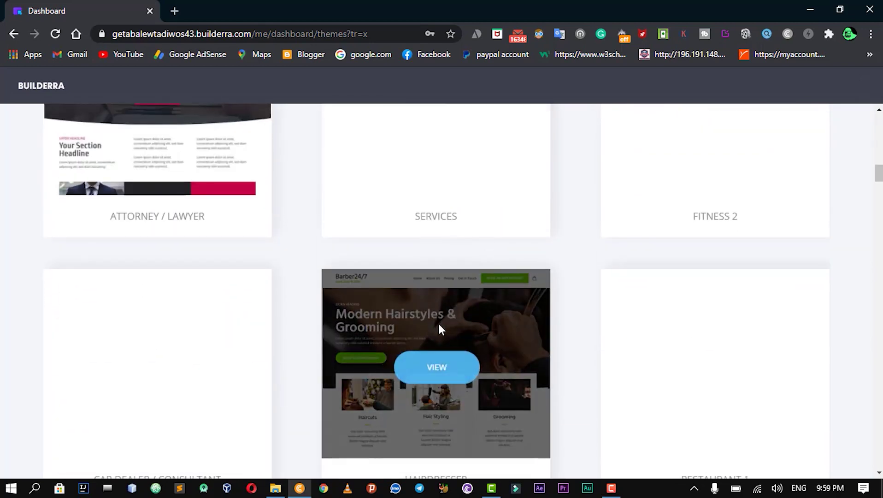
scroll(422, 346, down, 8)
scroll(422, 346, down, 3)
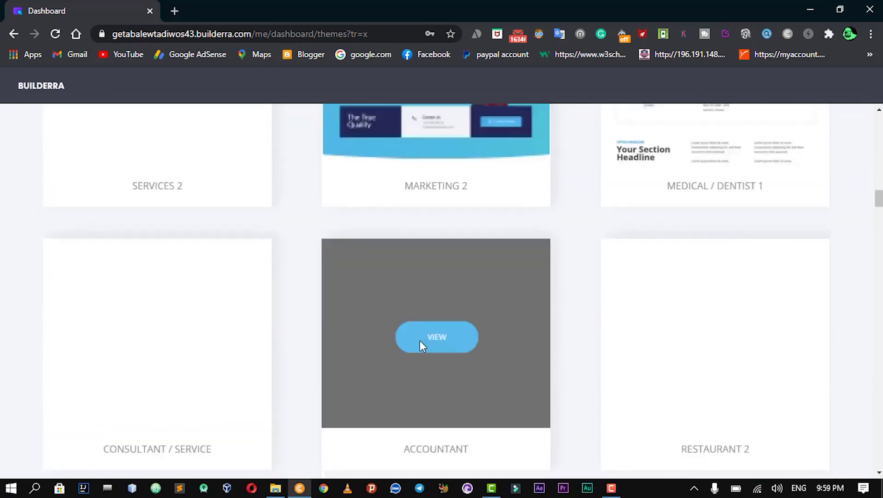
scroll(419, 341, up, 4)
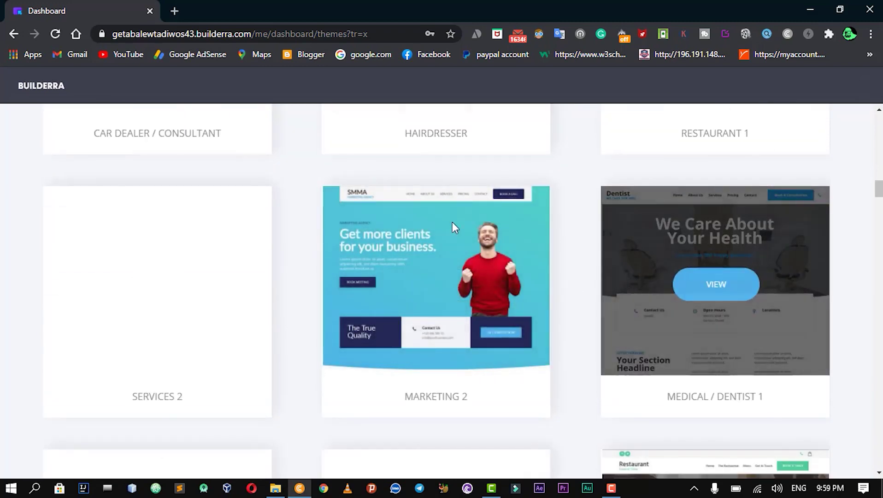
scroll(323, 226, up, 5)
scroll(260, 226, up, 5)
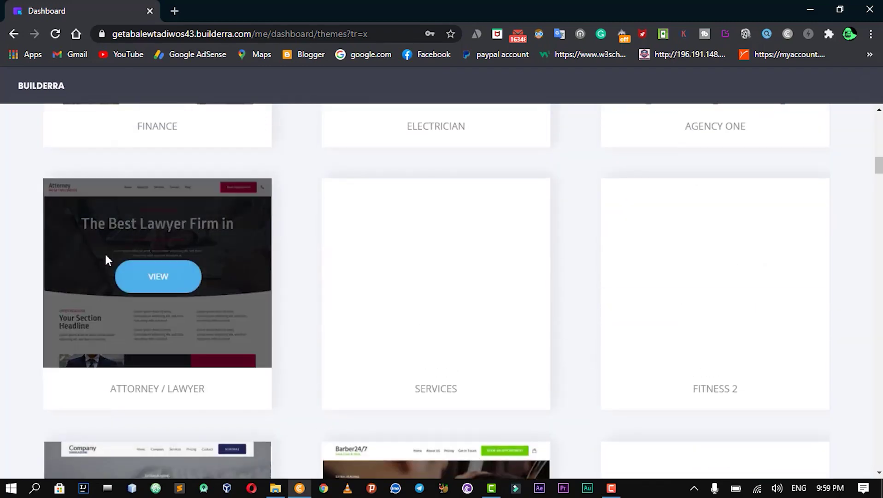
Preview the Attorney / Lawyer theme and examine the sections of its home page from header to footer.
click(156, 279)
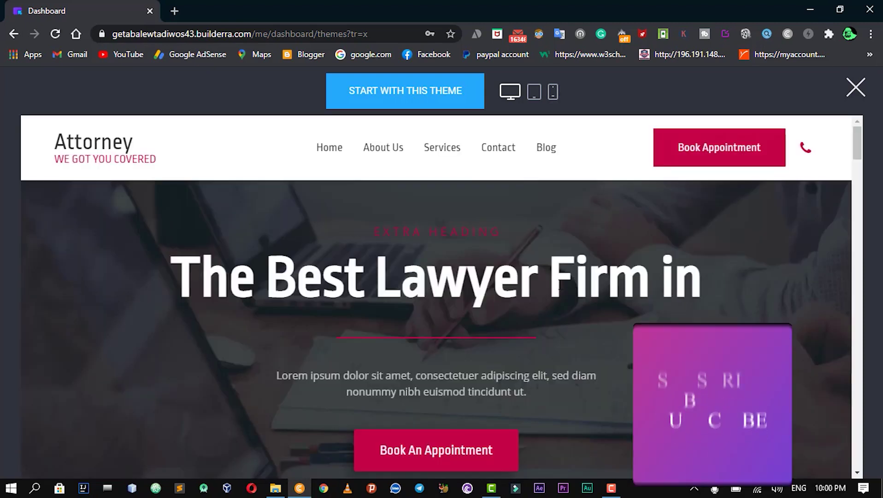
scroll(537, 286, down, 2)
scroll(536, 285, up, 2)
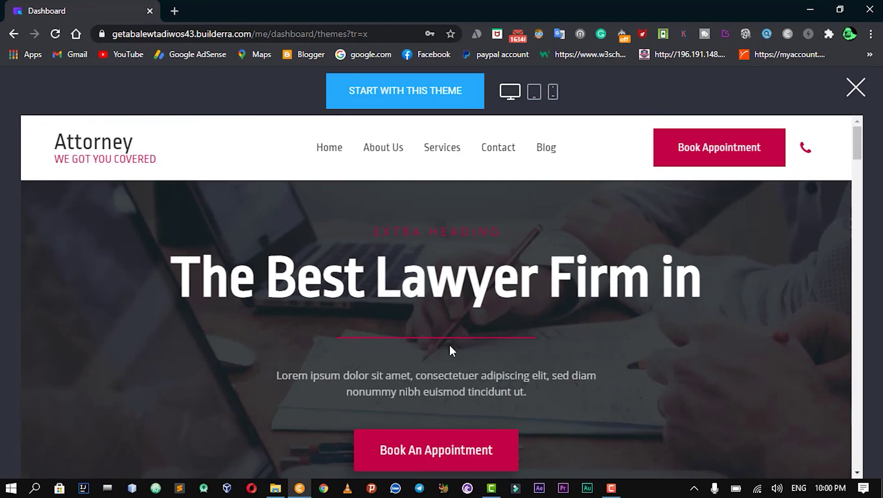
scroll(421, 362, down, 20)
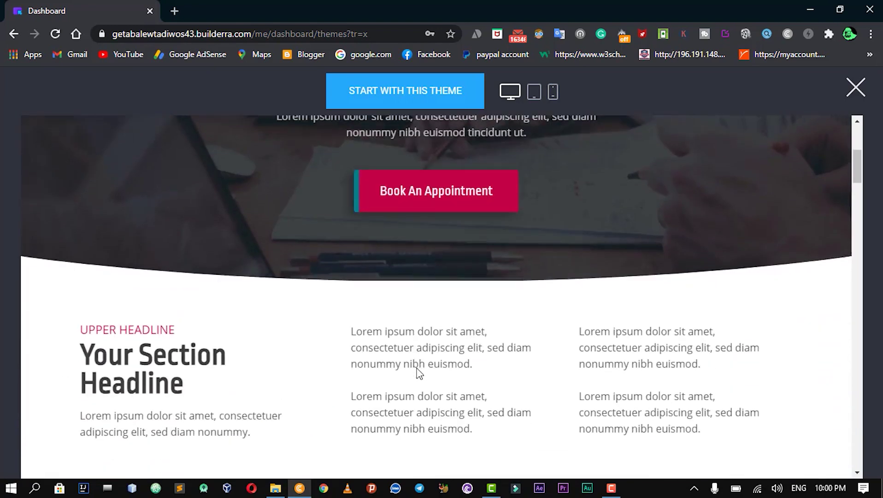
scroll(408, 370, down, 20)
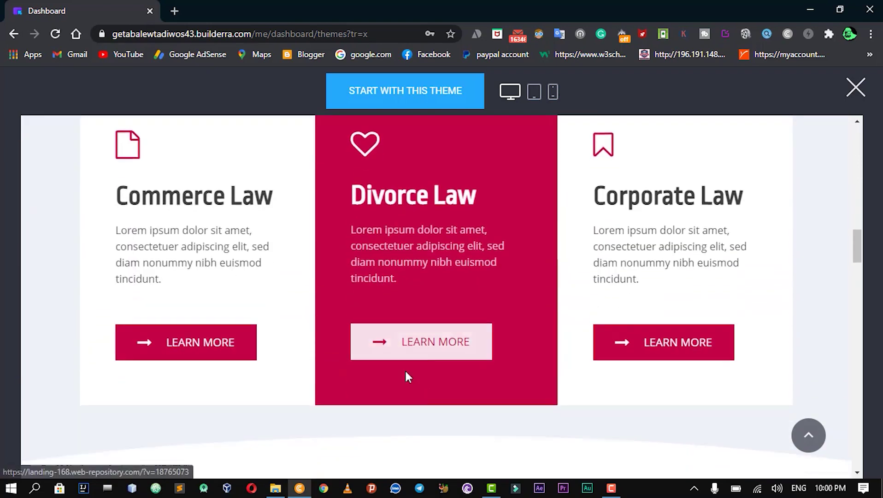
scroll(406, 371, down, 5)
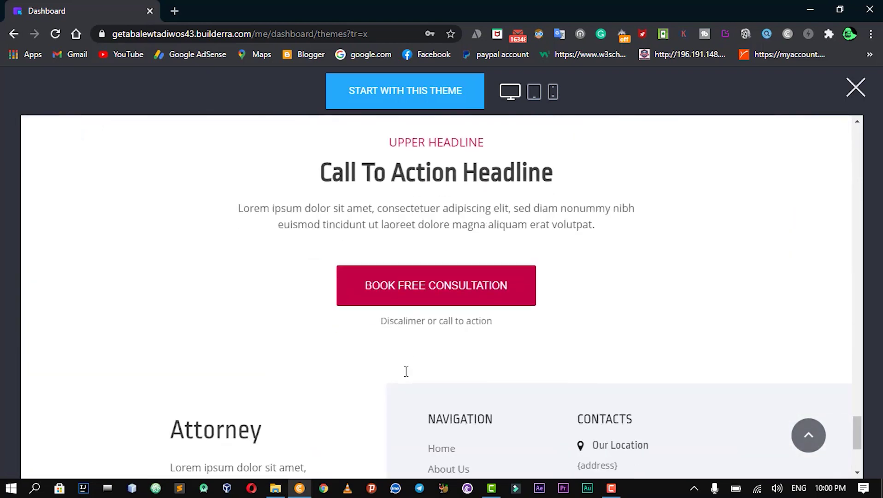
scroll(405, 371, up, 10)
scroll(405, 371, up, 15)
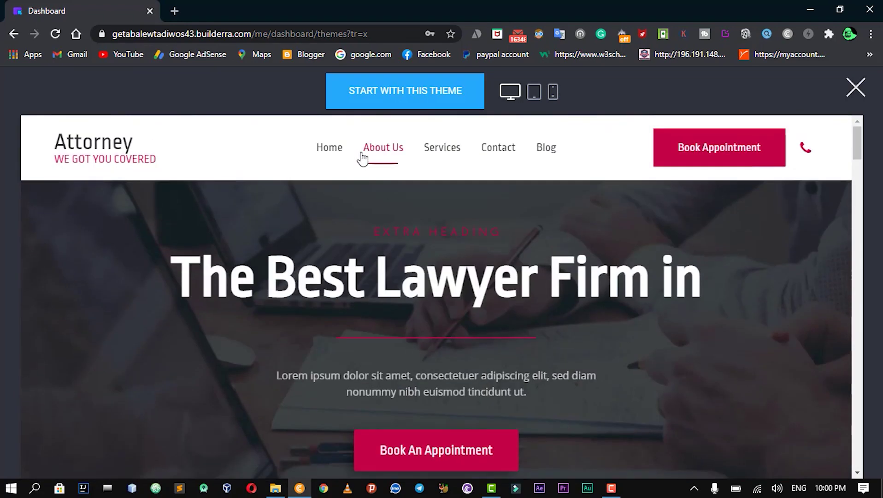
Check the Services submenu in the Attorney theme preview, try its Contact page, and close the preview.
mouse_move(445, 155)
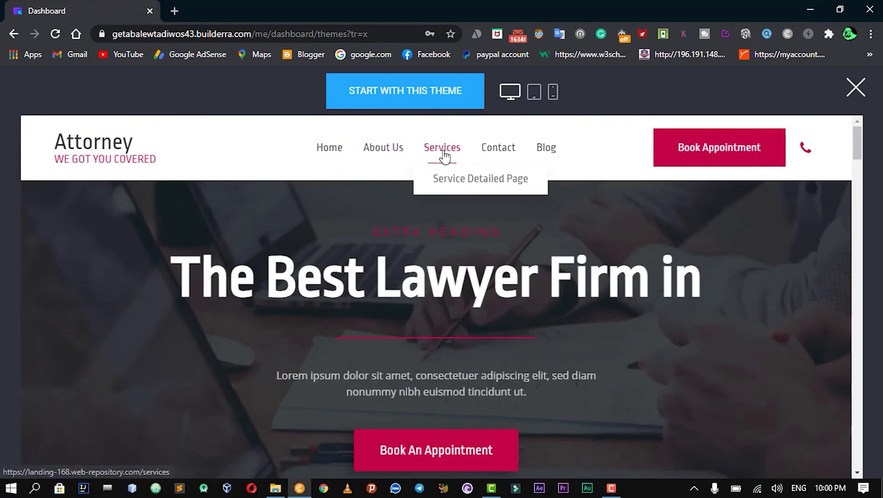
click(498, 152)
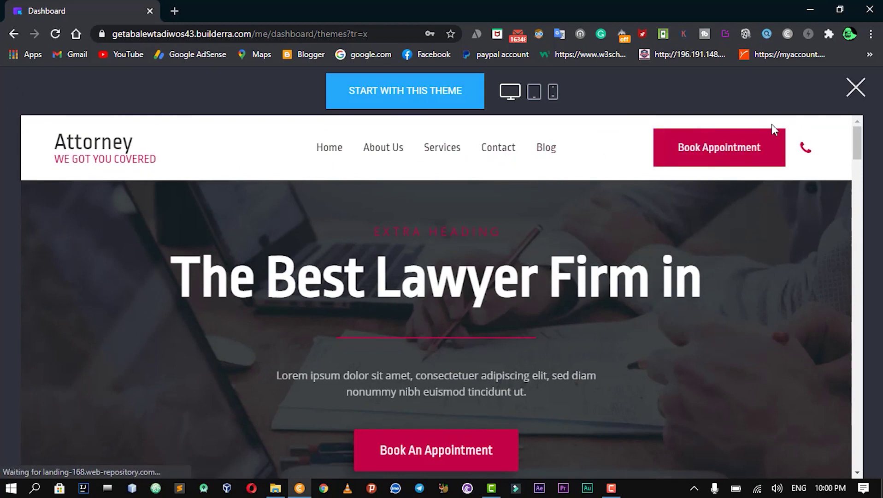
click(864, 87)
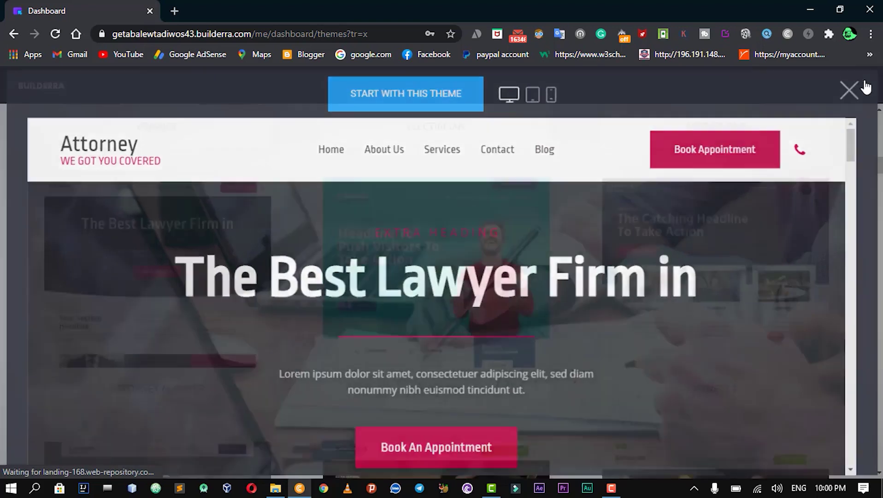
Look through the rest of the theme gallery, including the restaurant, photography, online store, real estate and church designs.
scroll(679, 290, down, 2)
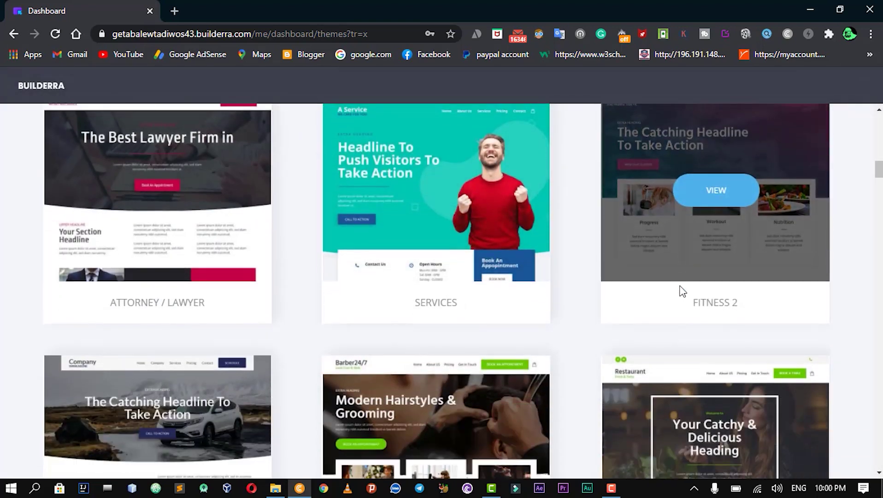
scroll(723, 293, up, 4)
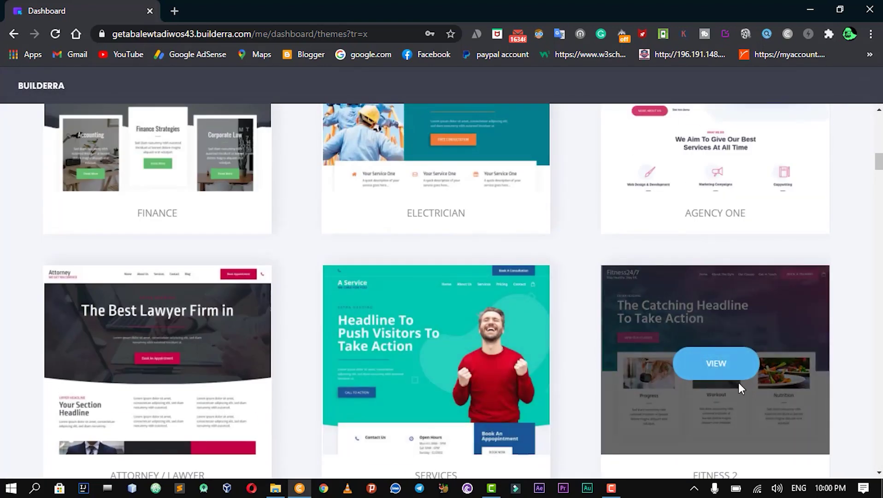
scroll(690, 373, down, 5)
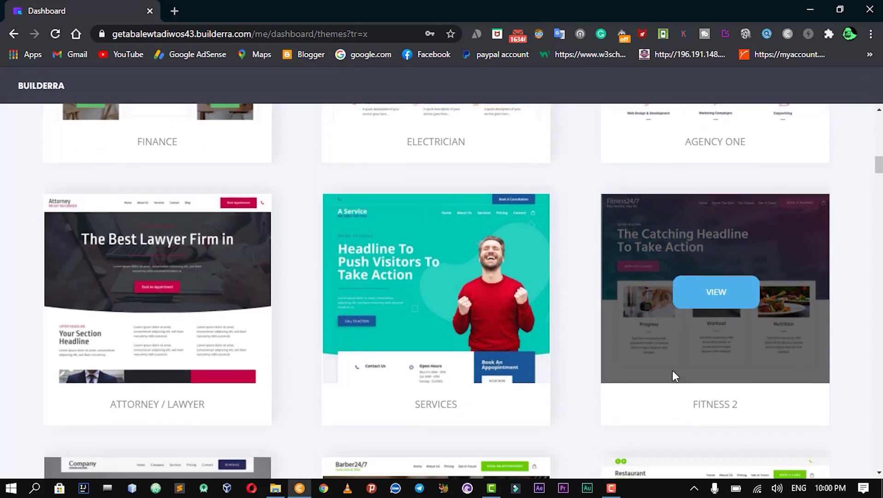
scroll(706, 383, down, 7)
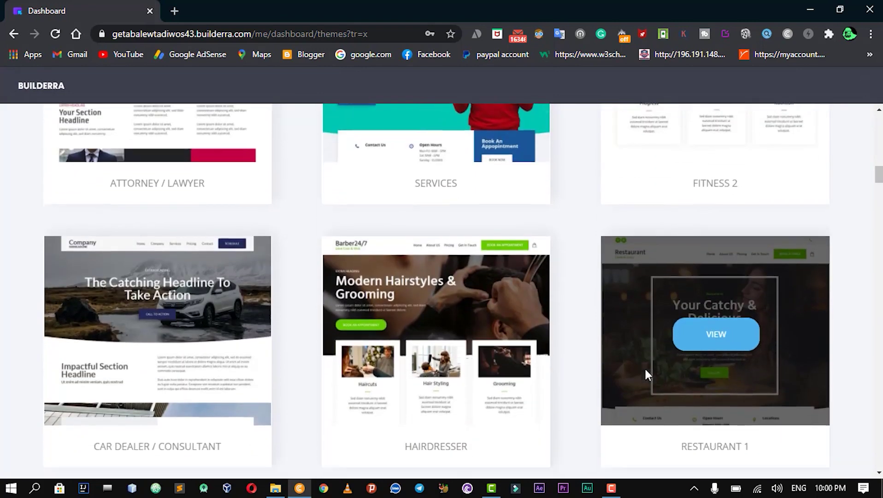
scroll(657, 380, down, 7)
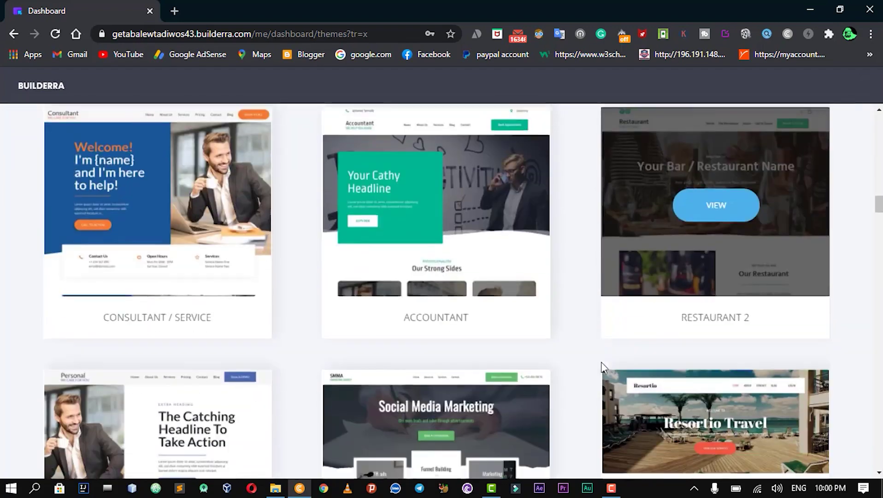
scroll(406, 359, down, 9)
scroll(471, 371, down, 14)
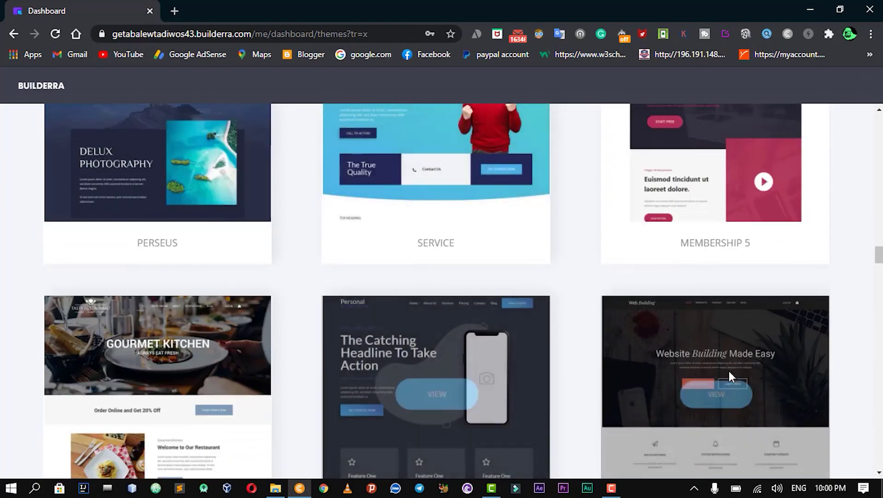
scroll(377, 378, down, 7)
scroll(377, 379, down, 20)
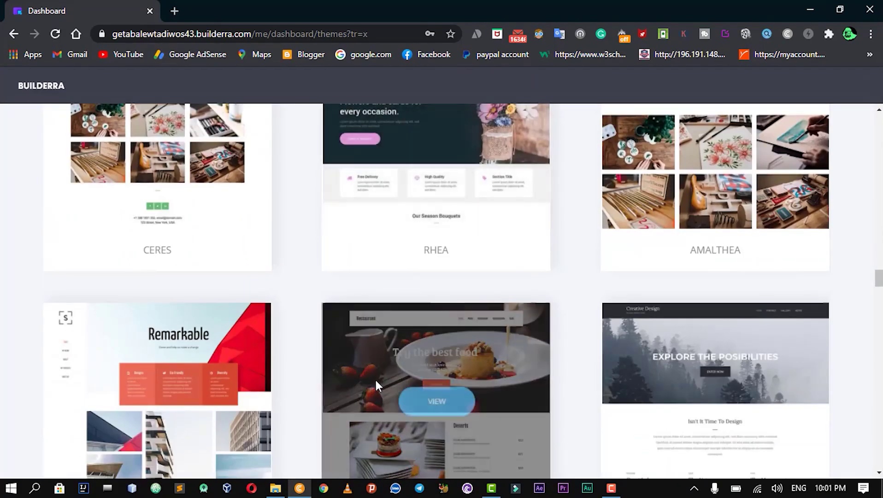
scroll(375, 381, down, 20)
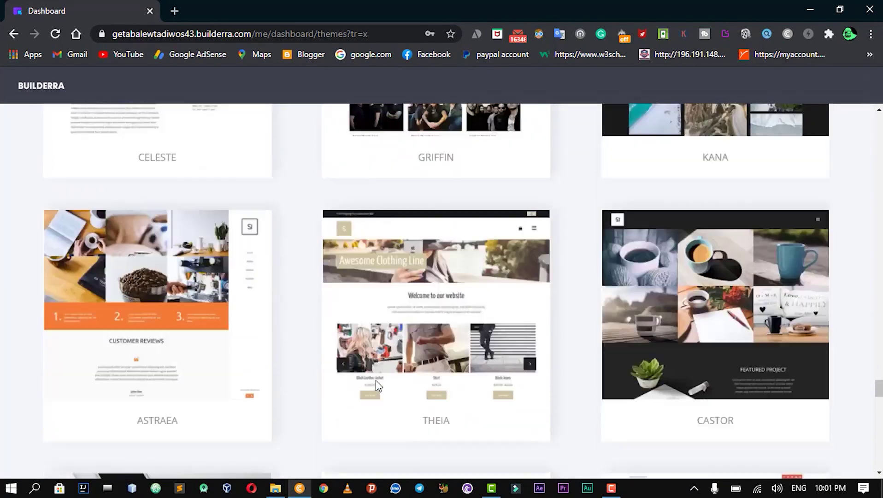
scroll(377, 386, up, 15)
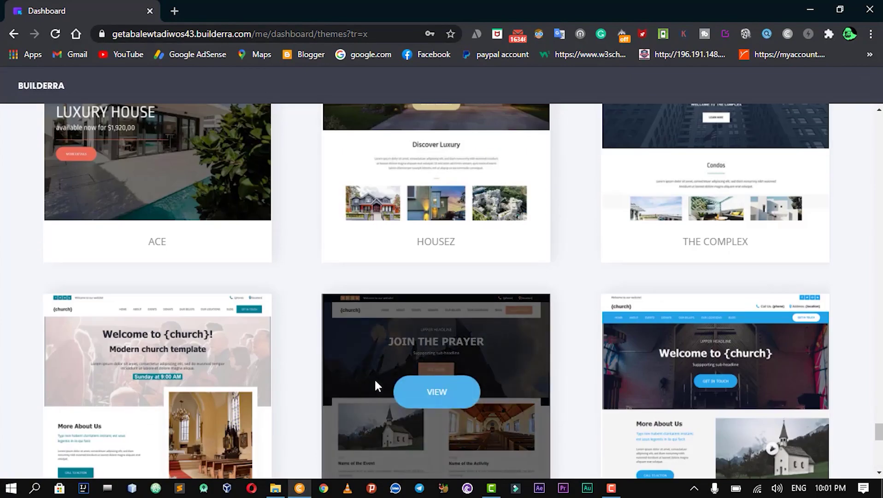
Go back through the theme gallery to the Polaris theme, preview it, and examine the sections of its home page.
scroll(374, 378, up, 10)
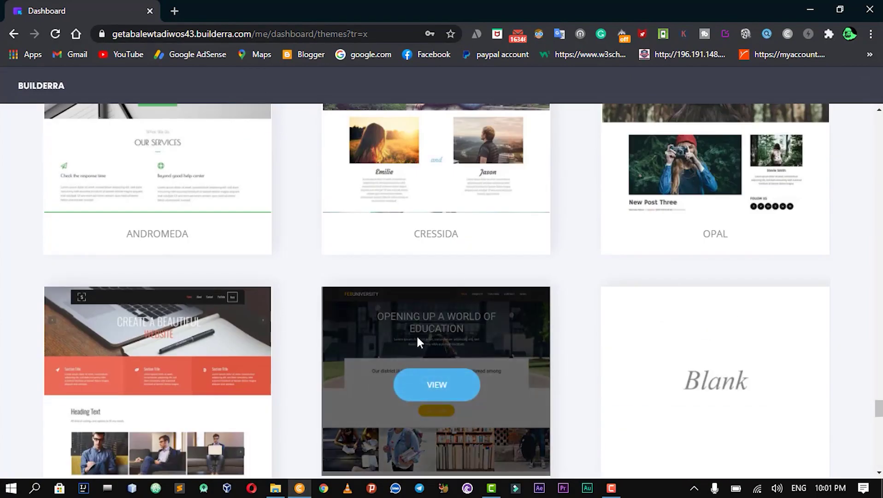
scroll(461, 300, up, 12)
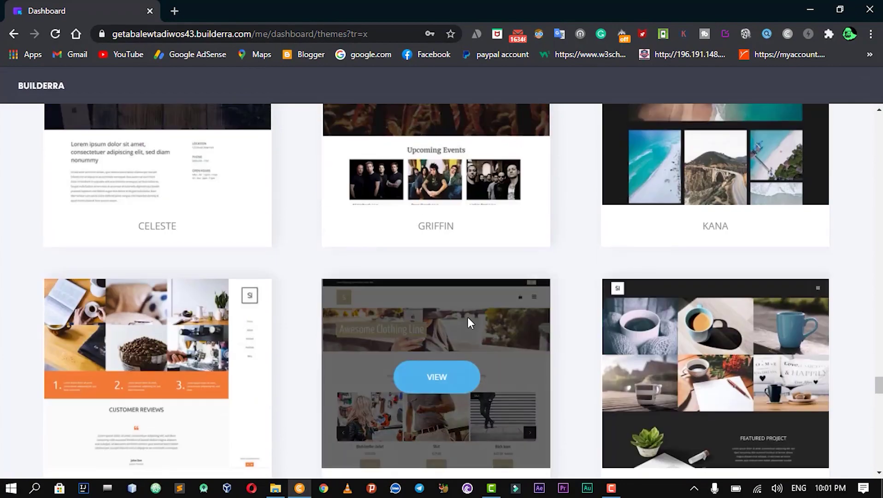
scroll(450, 323, up, 8)
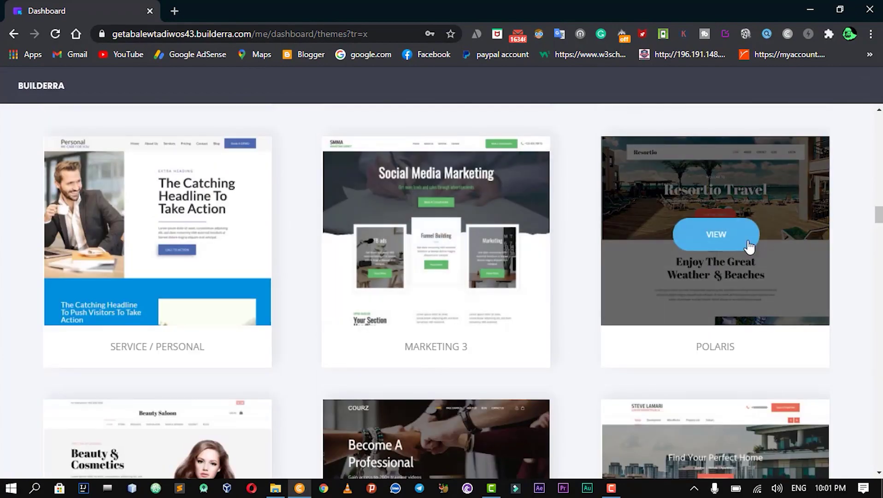
click(725, 240)
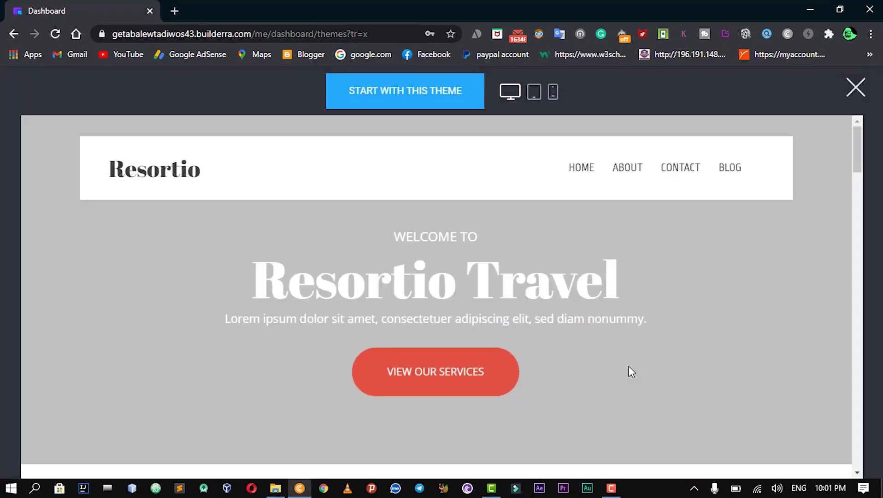
scroll(505, 392, down, 5)
scroll(503, 393, down, 10)
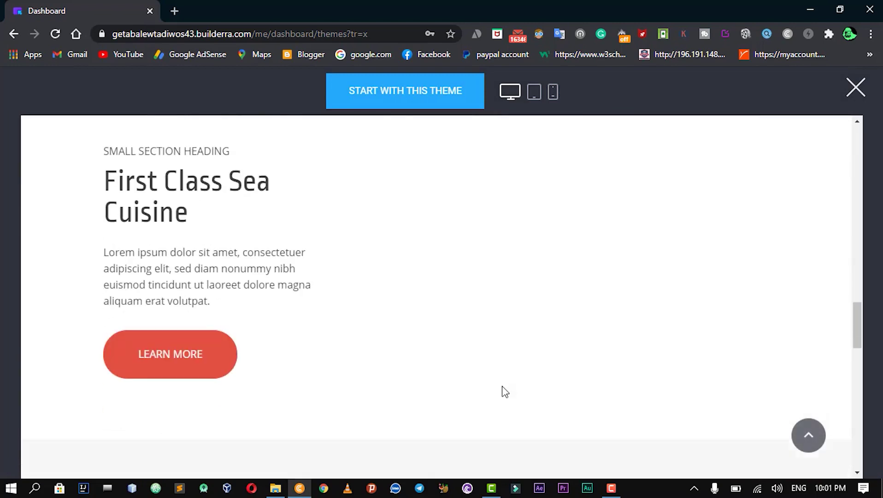
scroll(503, 392, up, 12)
scroll(484, 336, up, 5)
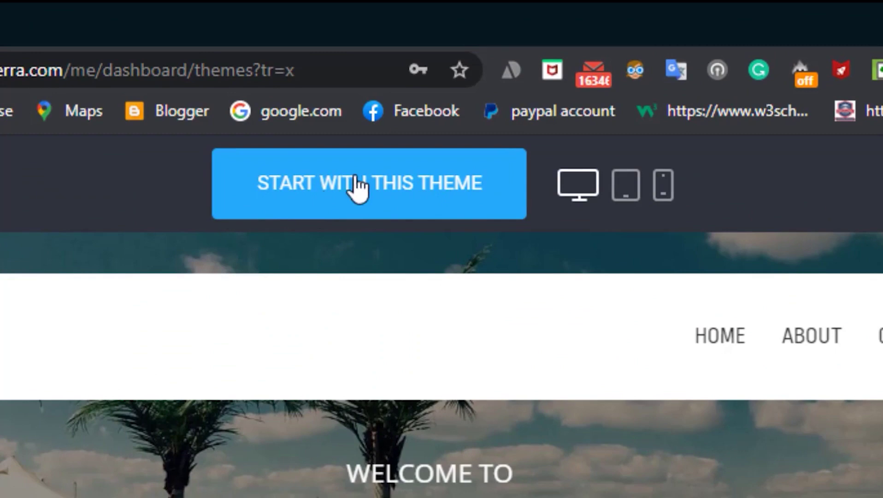
Start a new website from the Polaris theme and give it the title "ethiocomputer".
click(367, 203)
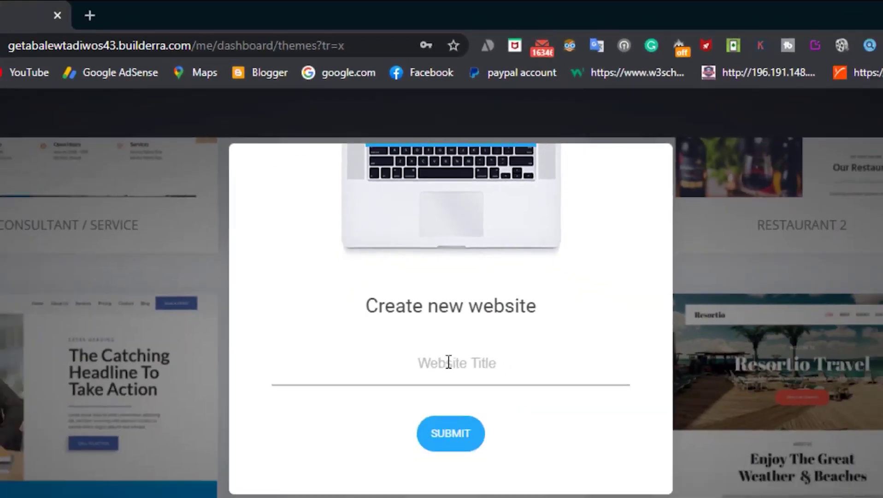
click(448, 363)
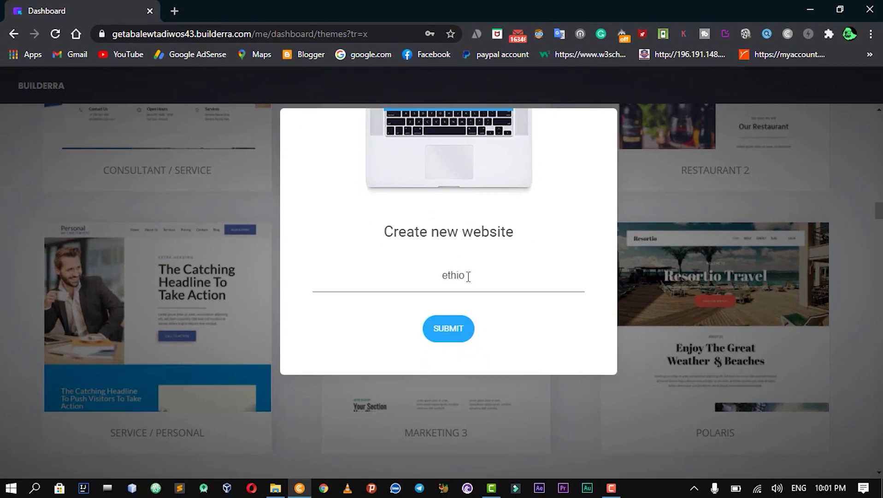
text(uter)
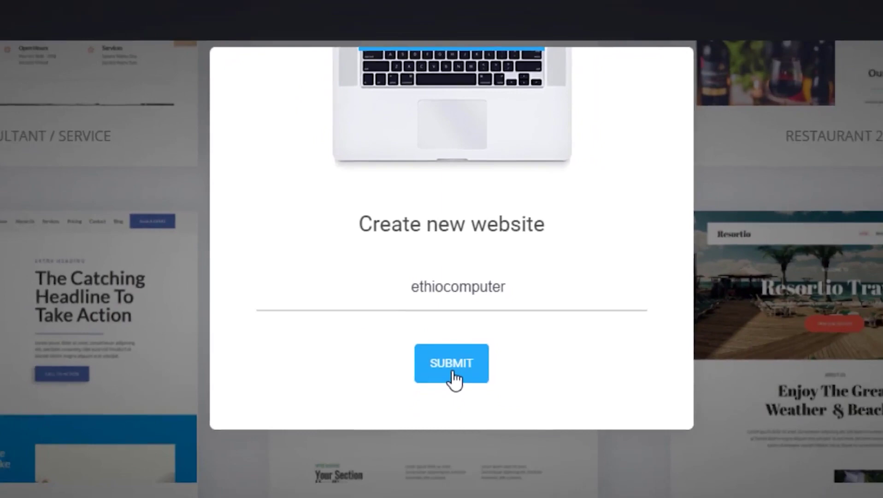
click(458, 422)
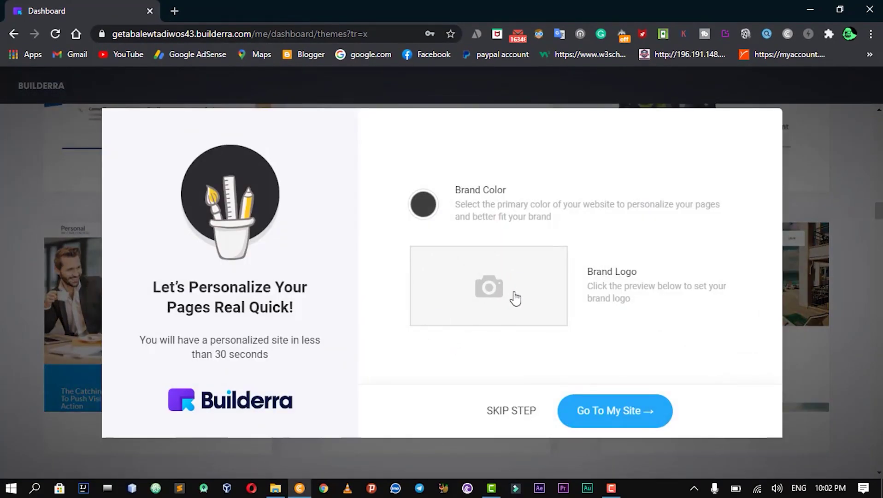
Upload the image undraw_data_input_fxv2 from the Downloads folder to the file manager for the brand's image logo.
click(489, 291)
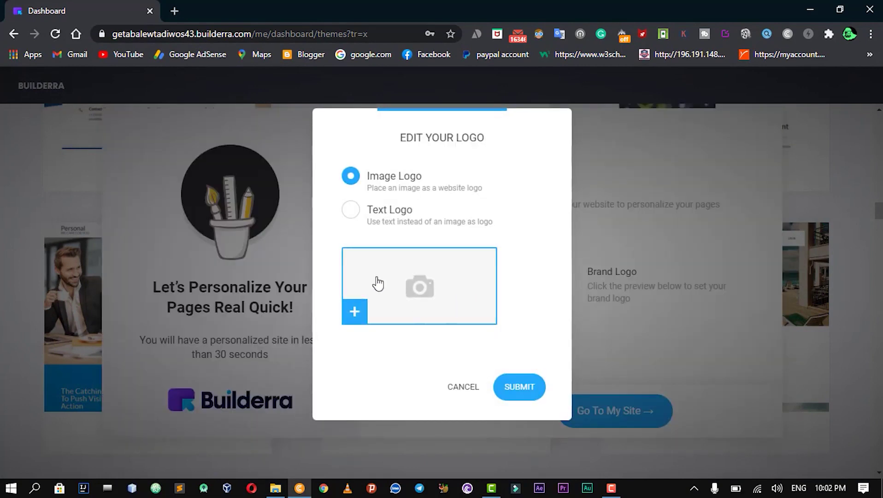
click(421, 297)
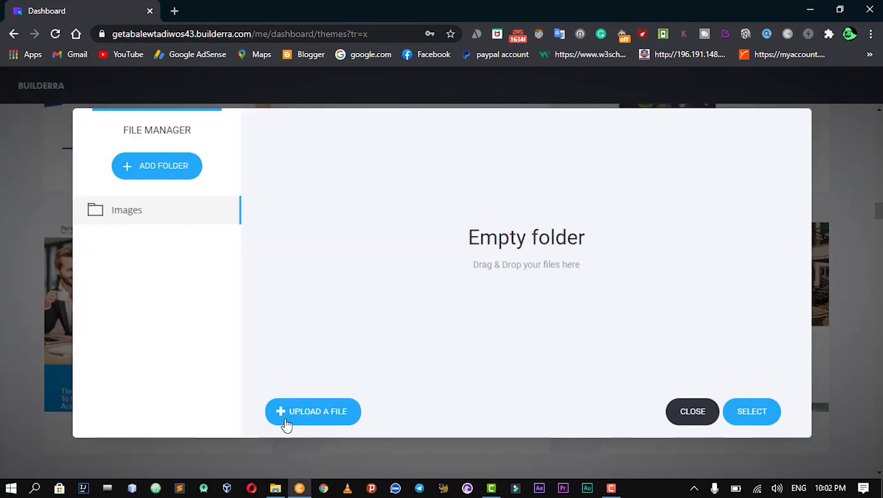
click(314, 415)
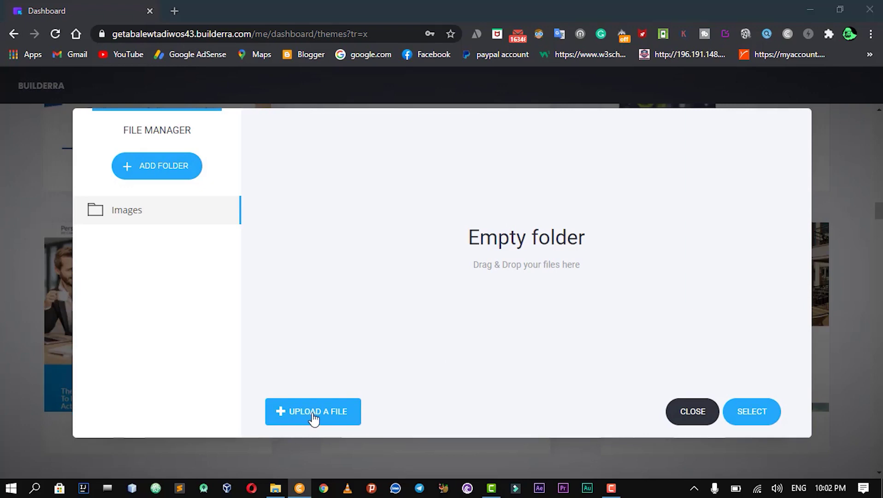
scroll(55, 133, up, 1)
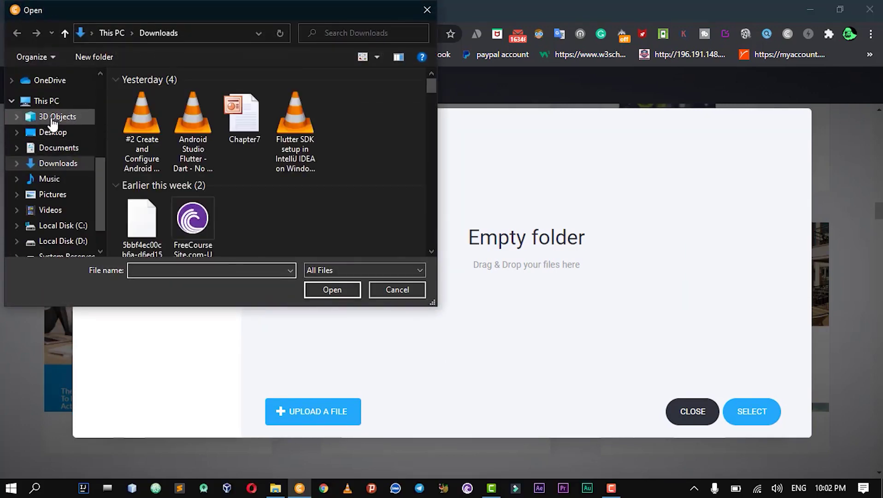
click(49, 118)
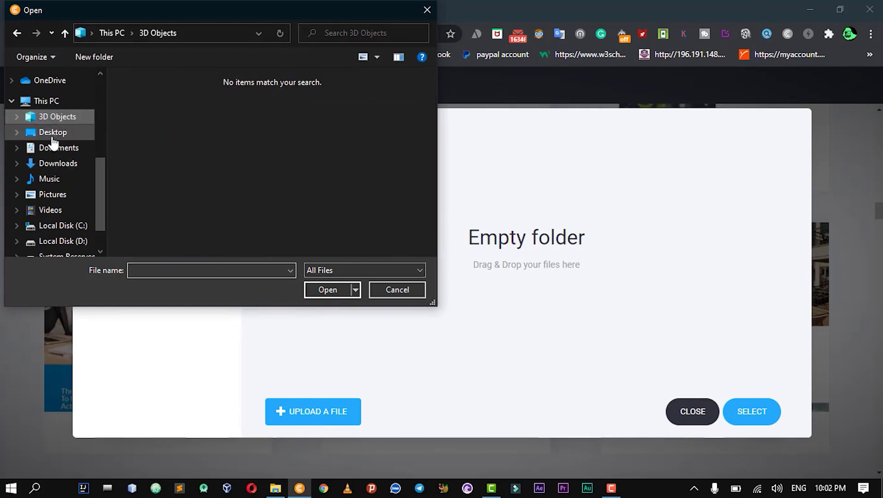
scroll(60, 157, up, 6)
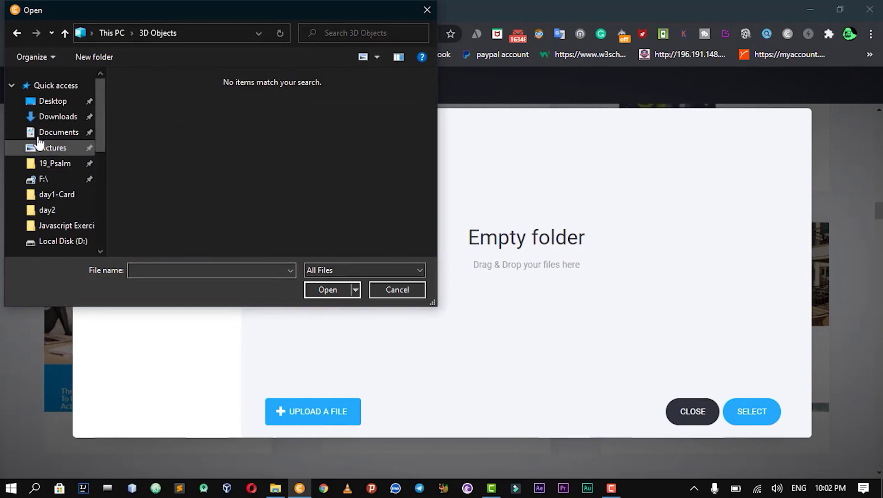
click(55, 117)
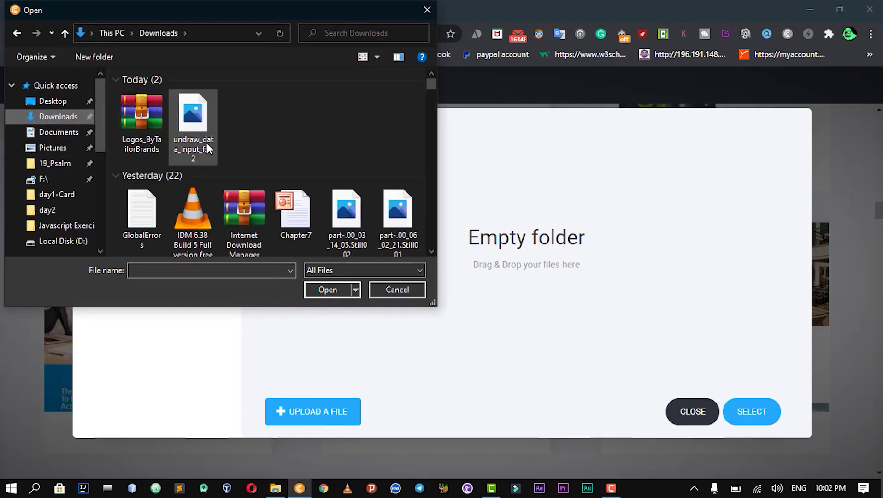
click(193, 122)
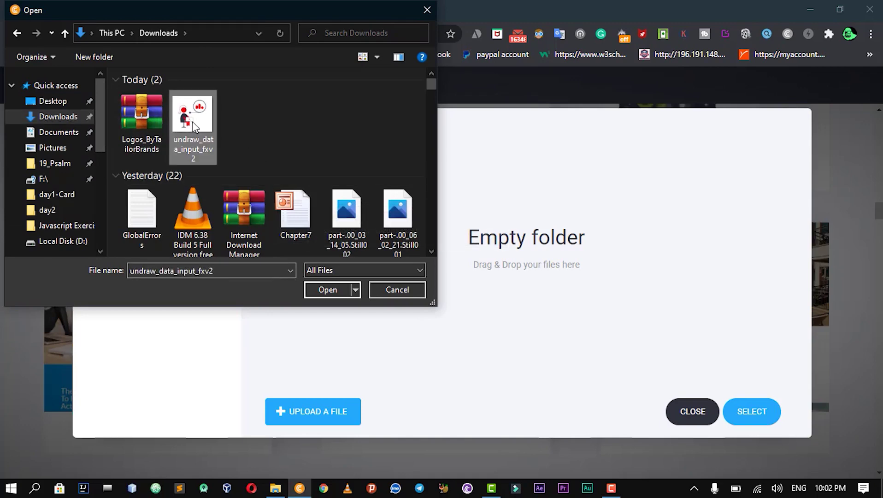
click(326, 287)
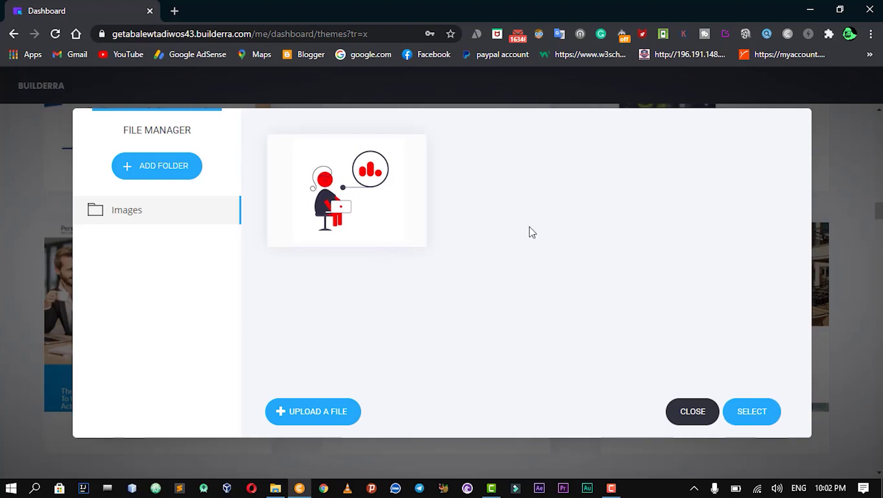
Set the uploaded image as the brand logo and continue to the site with the default brand color.
click(407, 171)
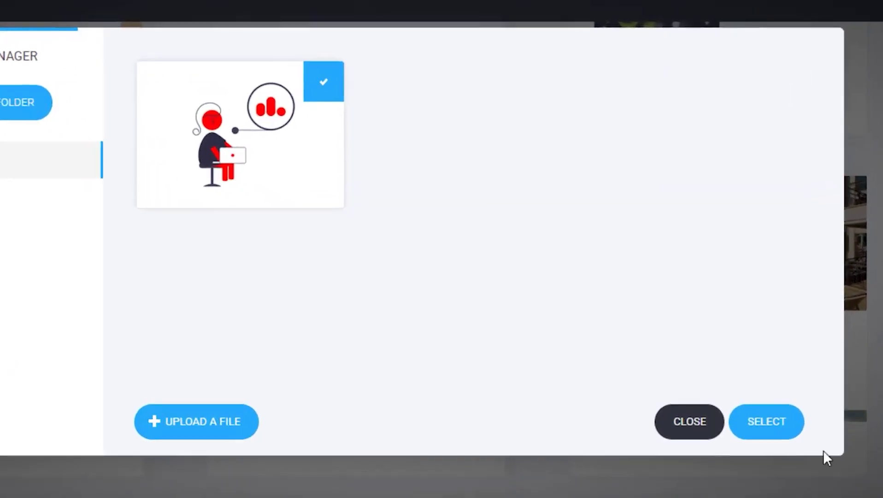
click(754, 412)
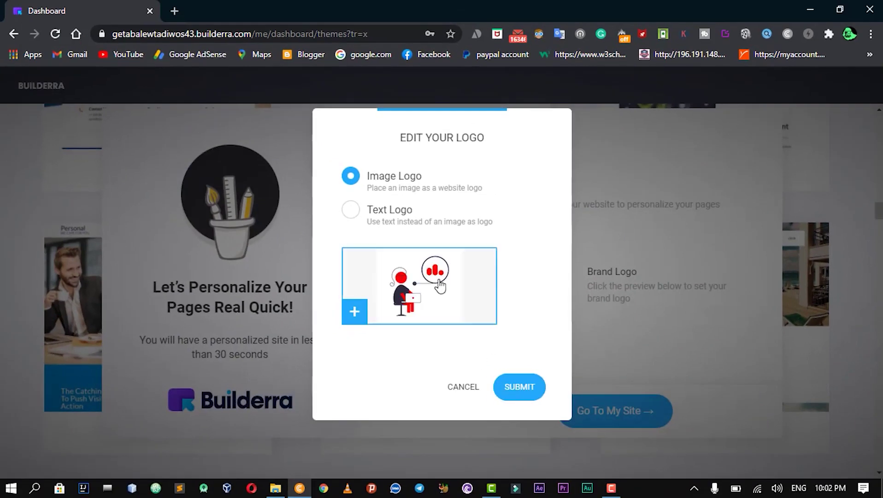
click(521, 387)
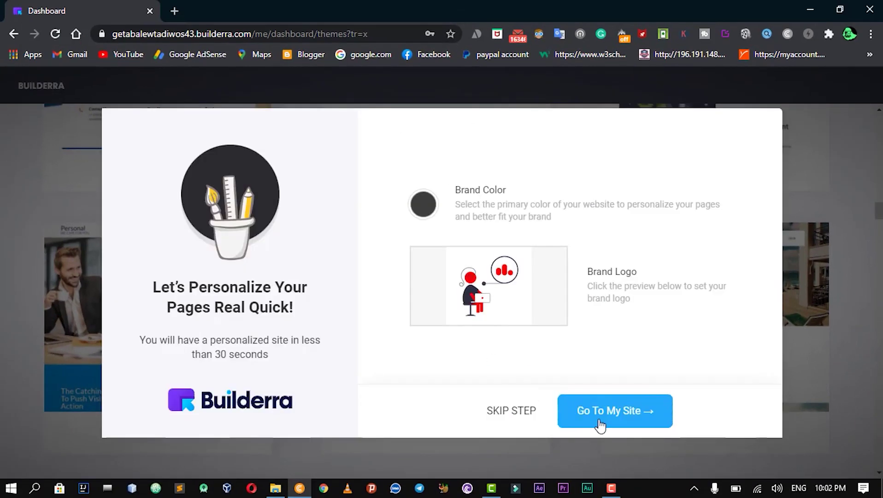
drag(607, 417, 625, 321)
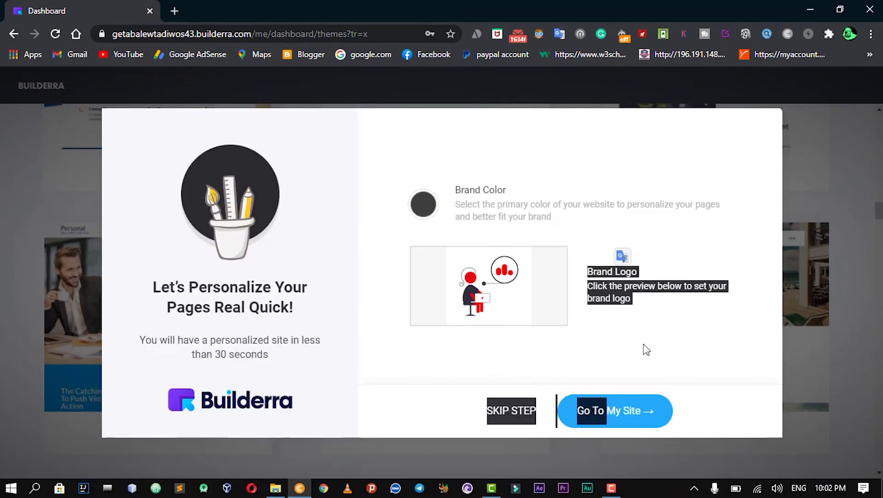
click(618, 415)
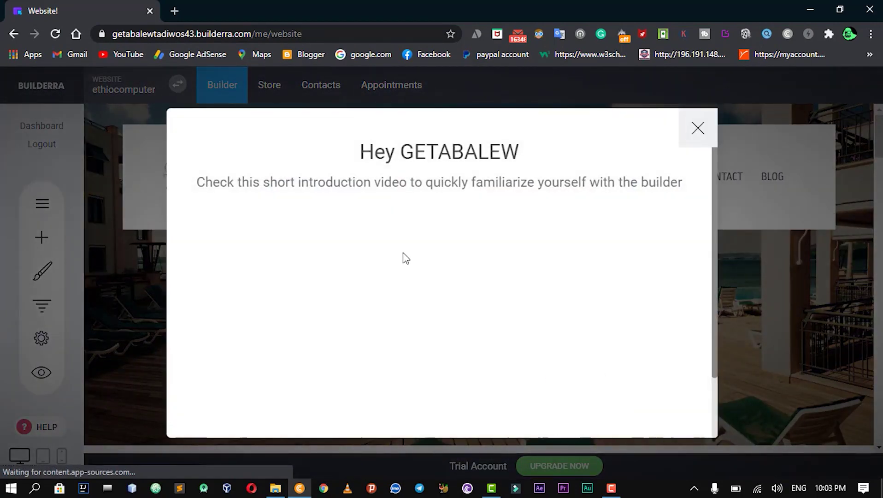
Play the introduction video "Drag and Drop Editing Your Pages" with its sound muted, then close the welcome window.
scroll(452, 291, down, 2)
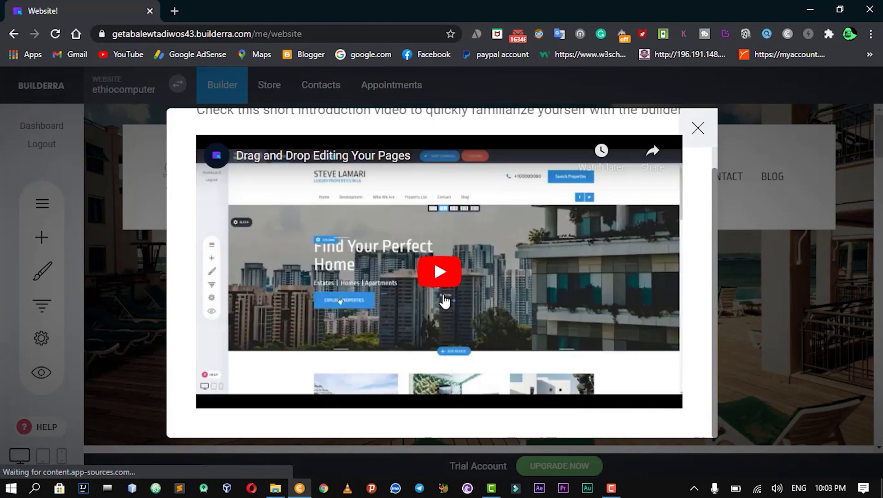
scroll(444, 304, up, 2)
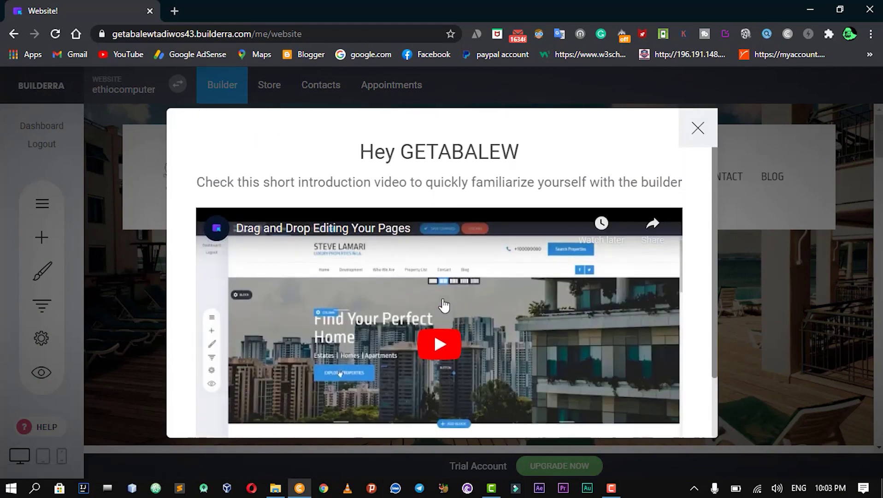
scroll(444, 304, down, 2)
click(437, 277)
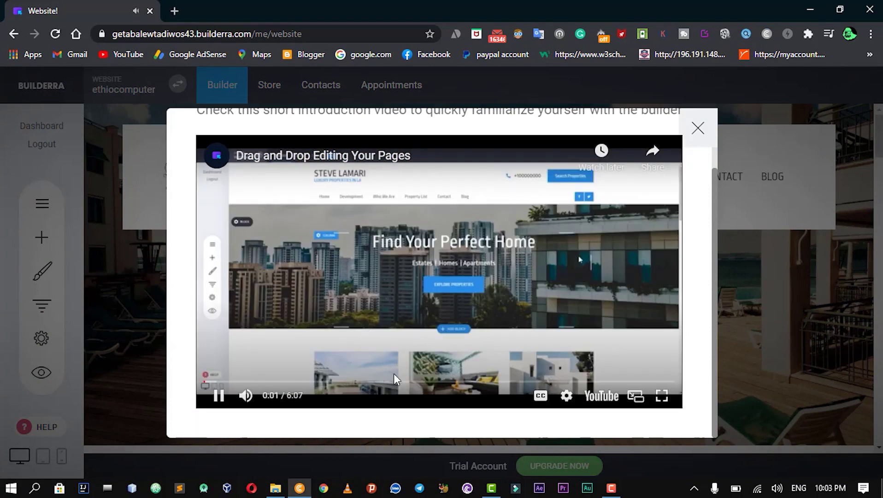
click(246, 395)
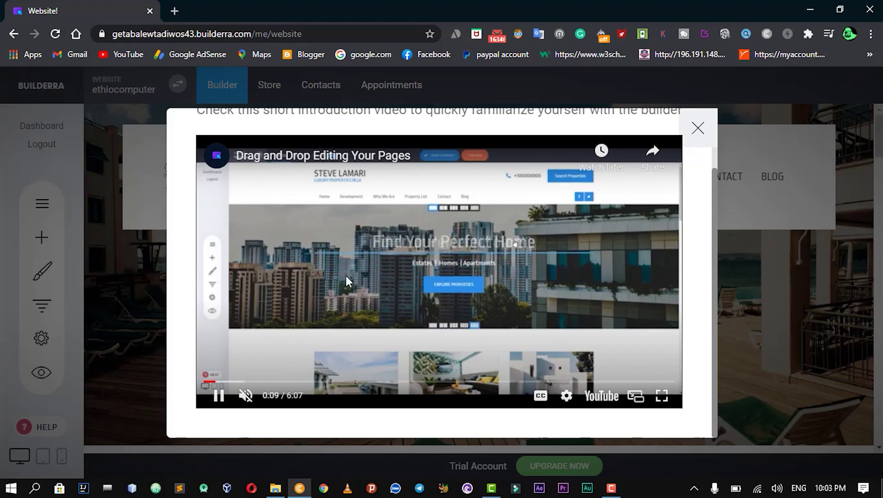
click(698, 130)
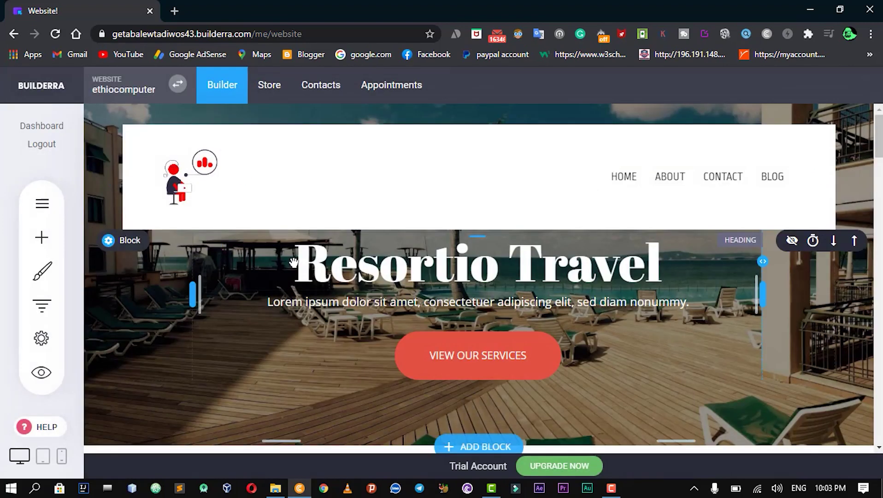
Replace the hero banner's "Resortio Travel" heading with "Lewi Rezort".
mouse_move(217, 189)
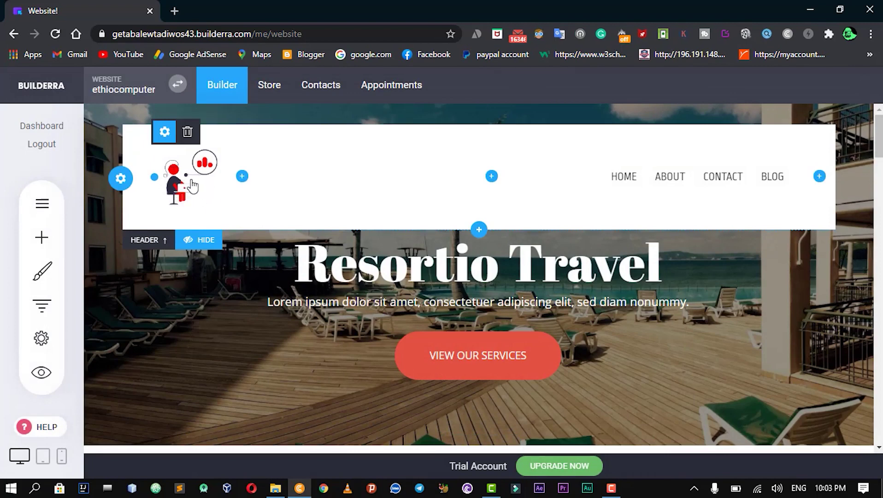
mouse_move(358, 268)
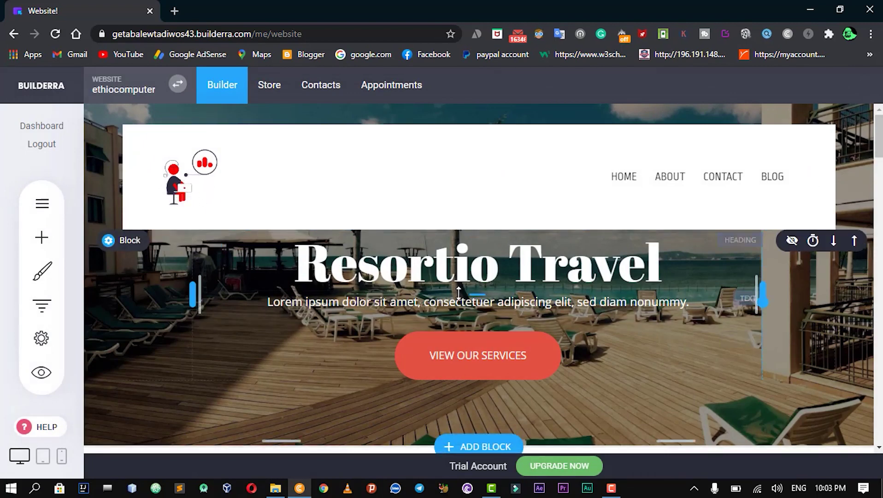
click(499, 275)
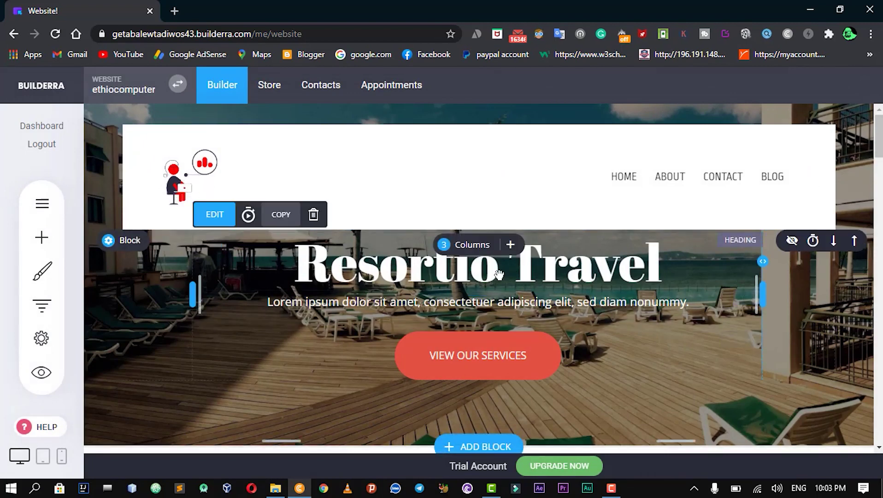
click(498, 275)
click(382, 275)
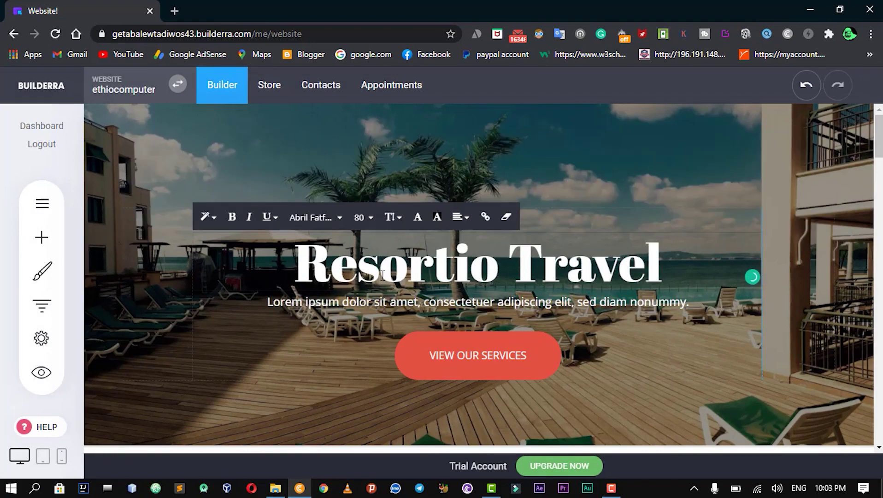
triple_click(382, 275)
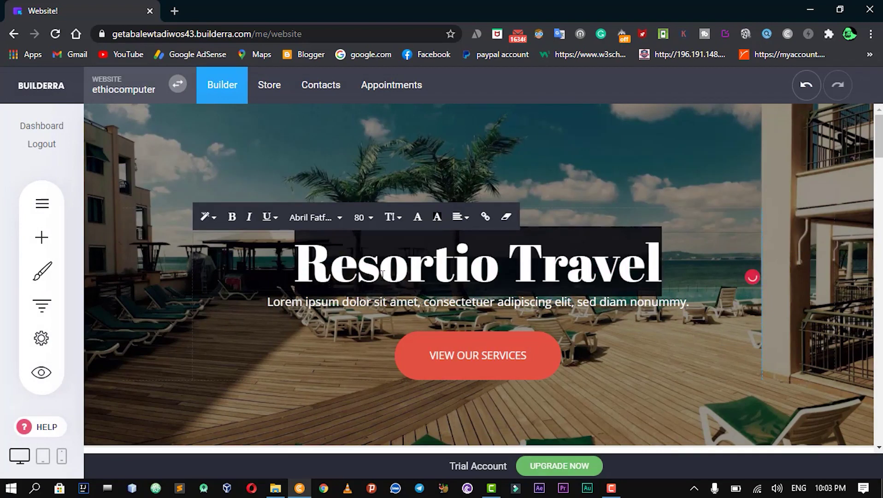
text(L)
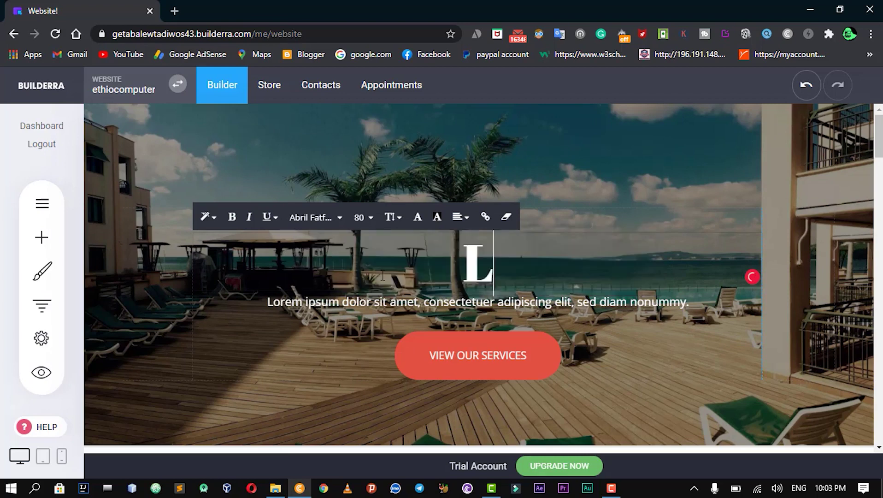
text(ewi)
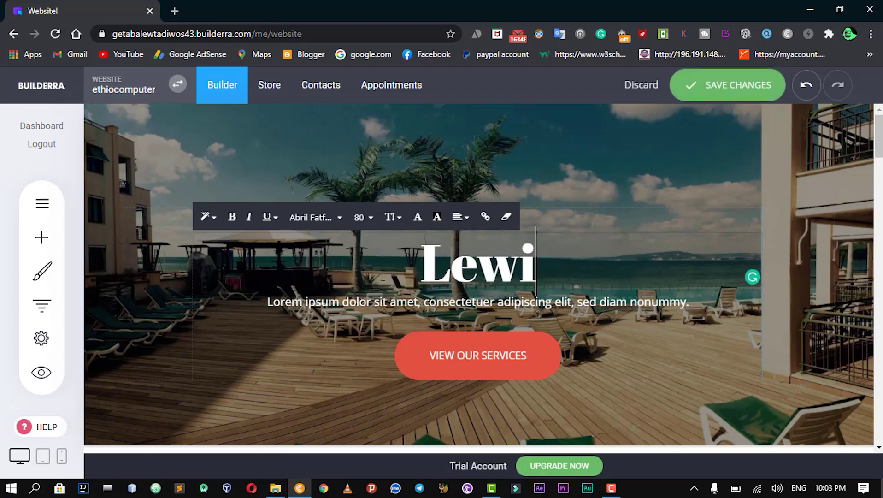
text( R)
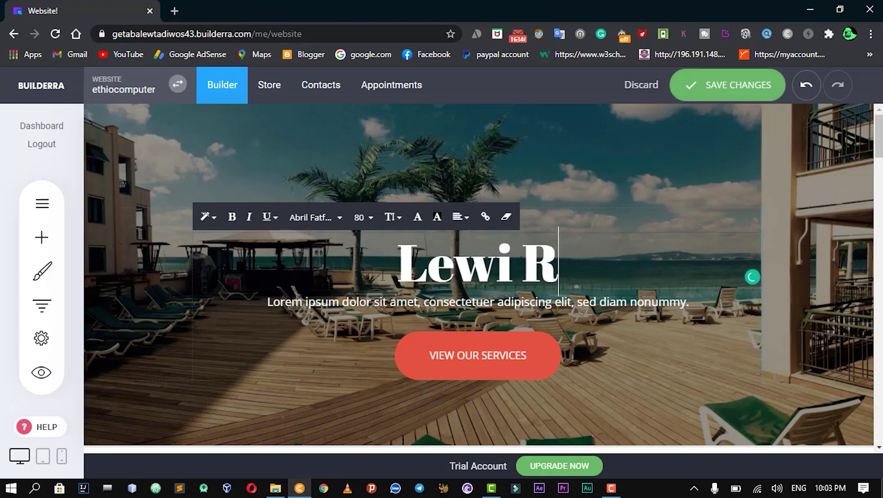
text(ezolt)
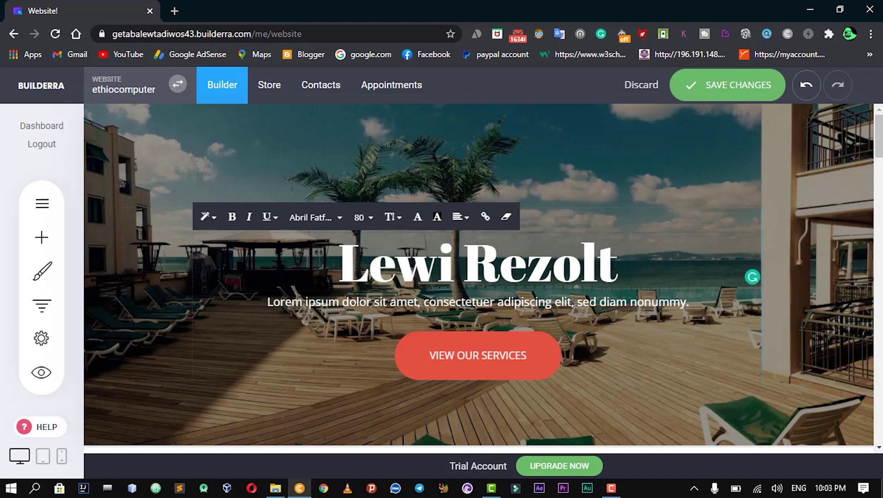
key(BackSpace)
key(BackSpace)
text(r)
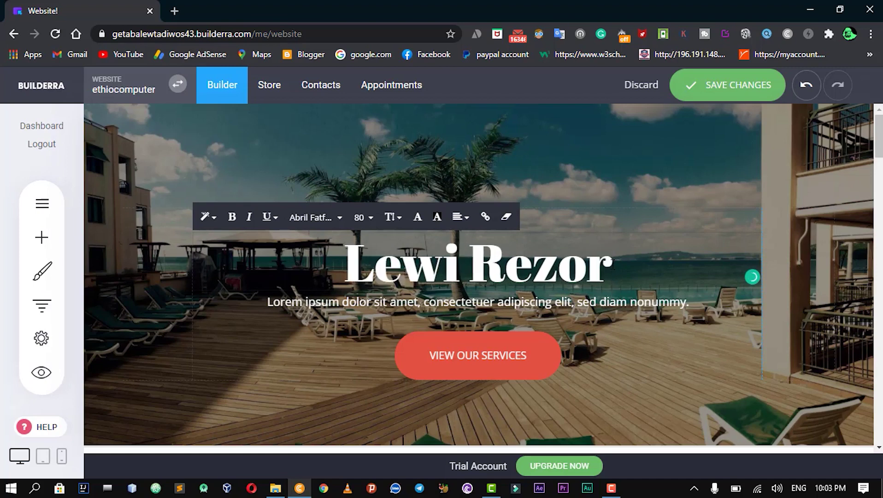
text(t)
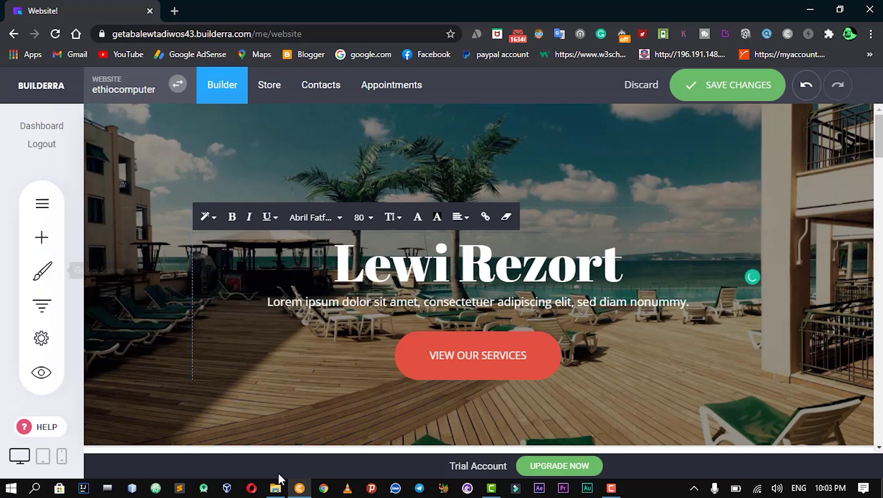
click(367, 310)
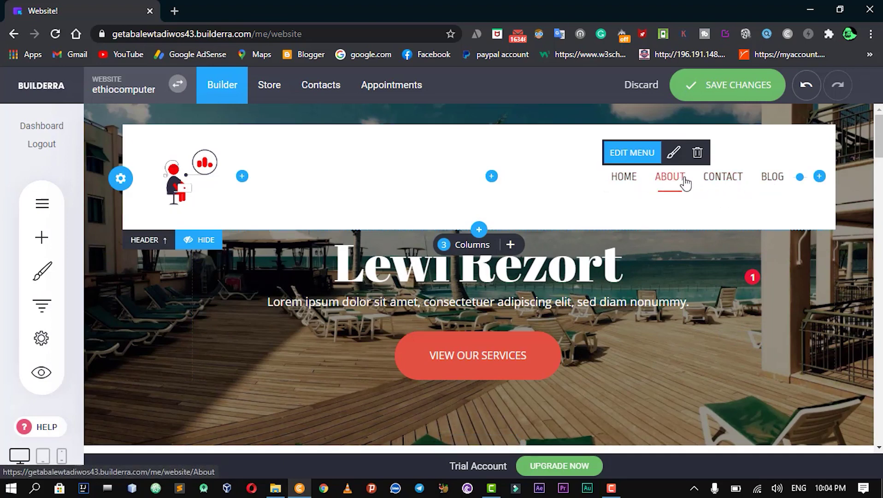
Add a Heading widget to the hero banner above the "WELCOME TO" text, keeping its default wording.
click(40, 239)
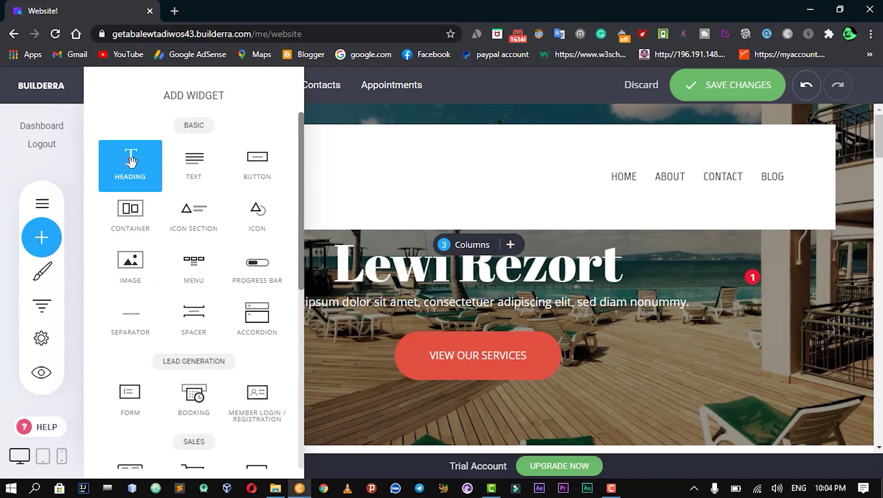
drag(134, 161, 477, 199)
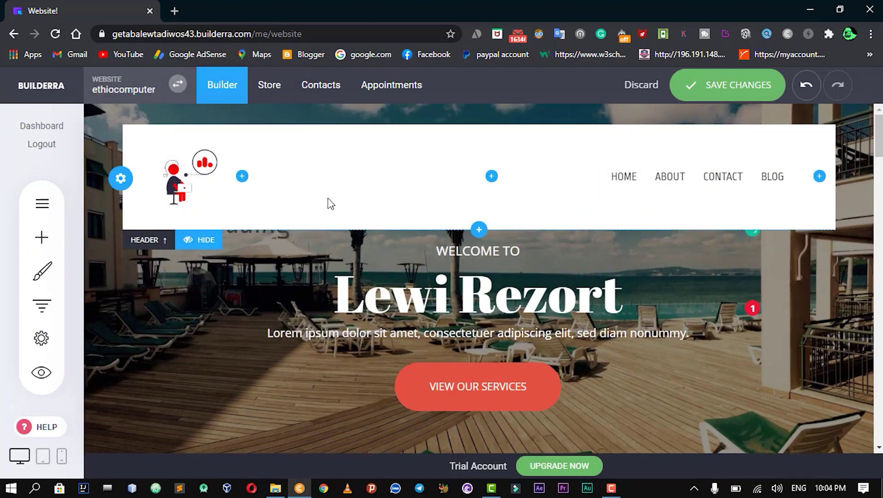
scroll(414, 213, down, 2)
click(468, 214)
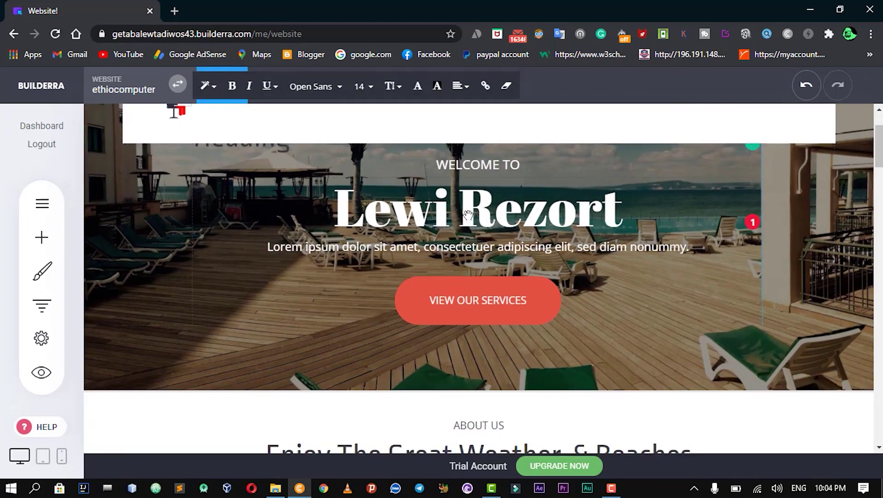
click(497, 174)
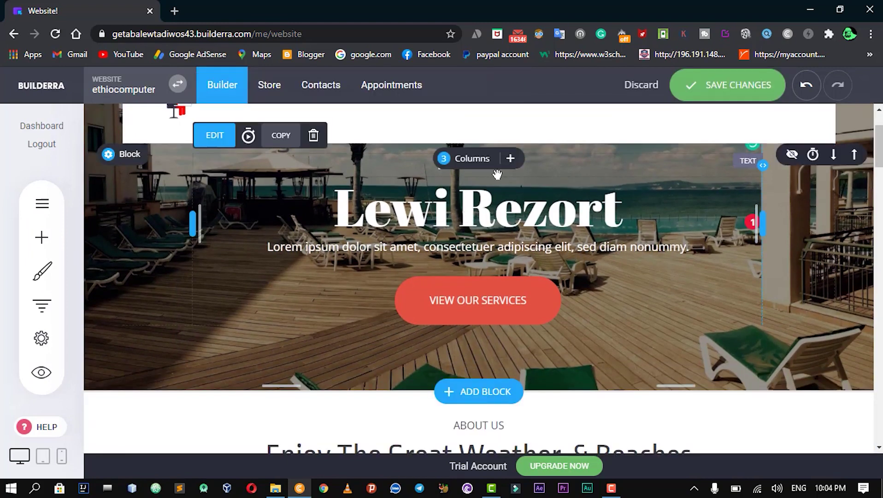
click(506, 172)
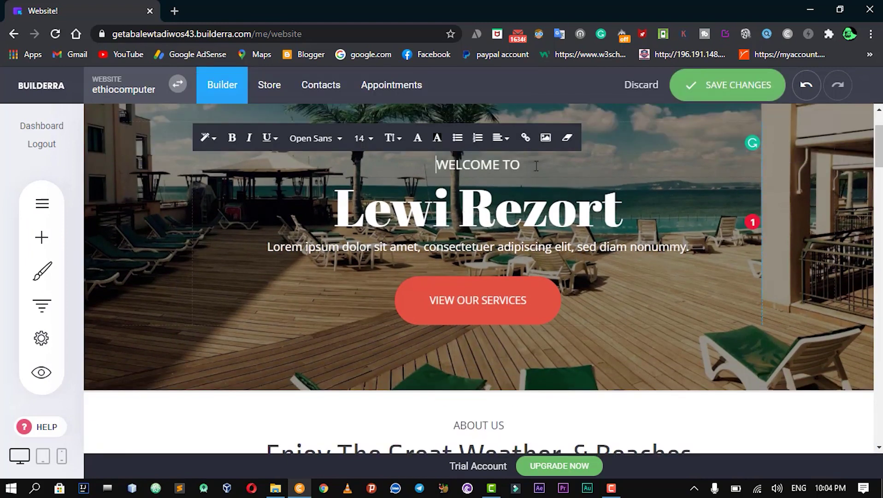
click(699, 311)
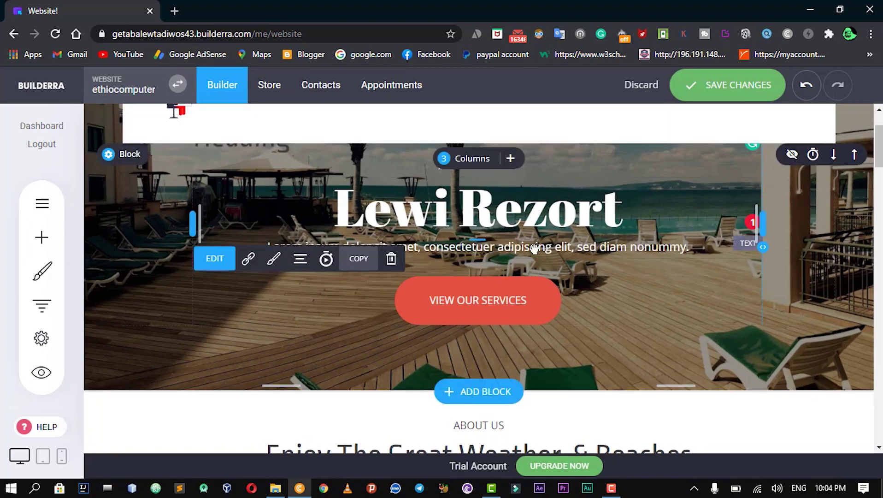
Delete the lorem ipsum sentence below the "Lewi Rezort" heading in the hero banner.
click(303, 257)
click(303, 257)
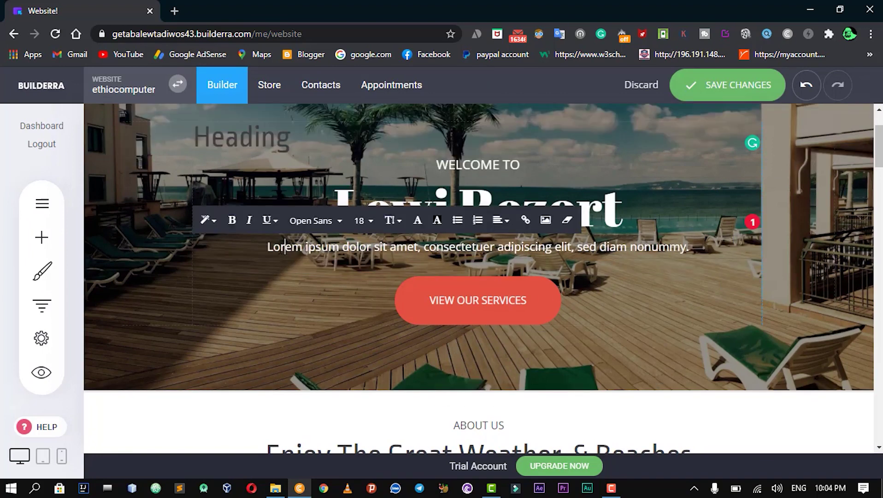
drag(267, 247, 690, 249)
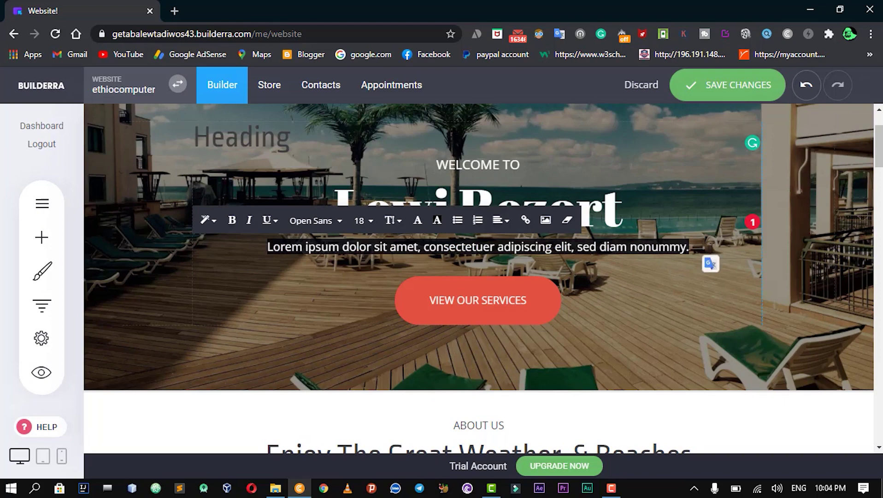
key(BackSpace)
click(699, 148)
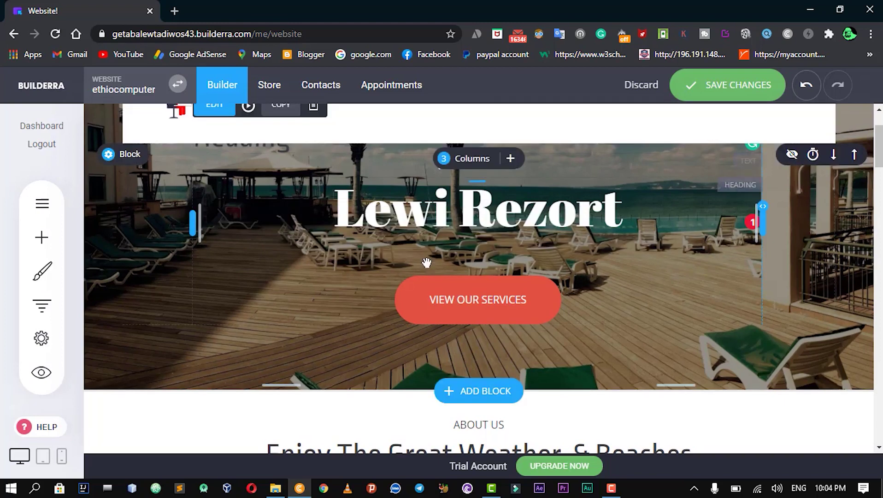
Replace the lorem ipsum paragraph in the About Us section with "welcome to lewi rezort hawassa".
scroll(477, 237, down, 2)
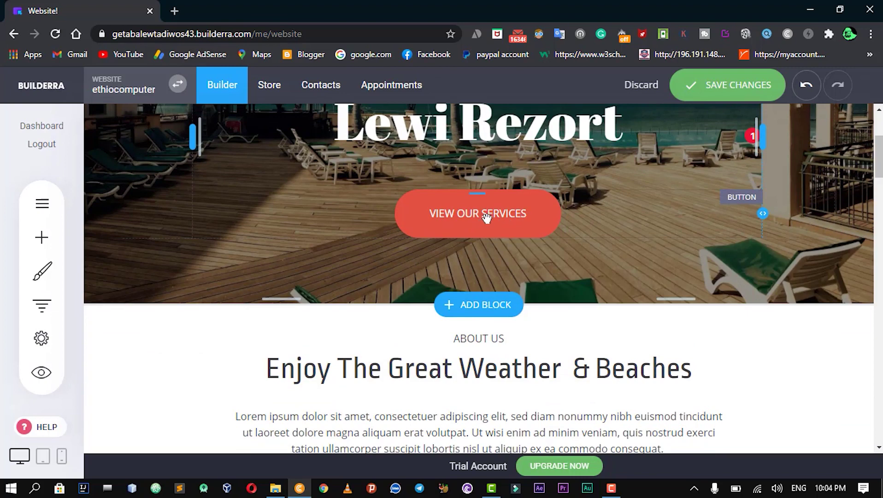
click(486, 218)
scroll(459, 233, down, 4)
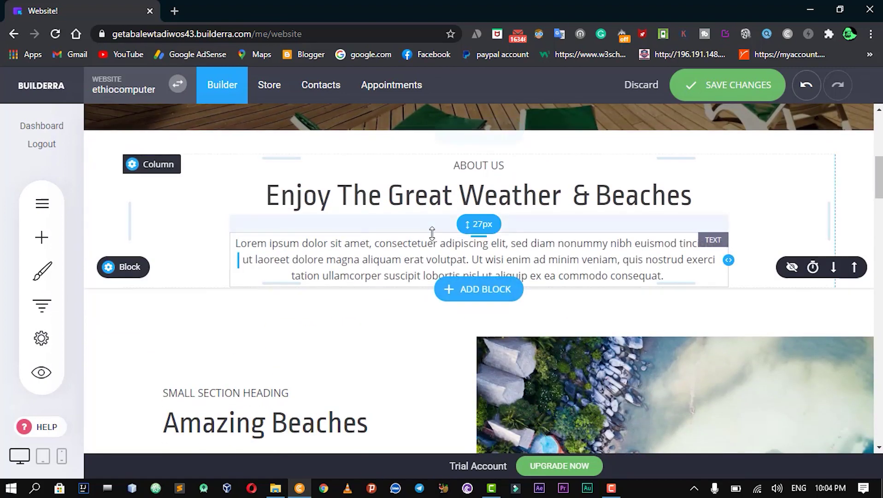
click(238, 245)
click(240, 248)
drag(241, 246, 723, 281)
click(238, 245)
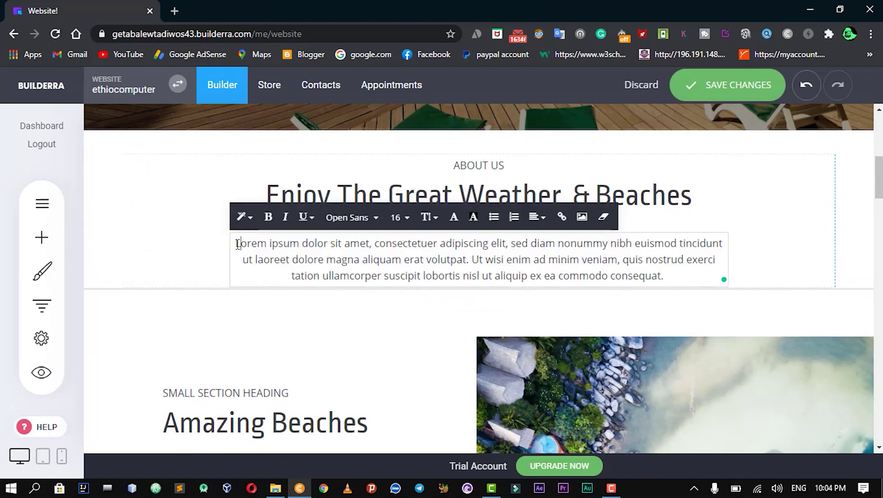
drag(237, 244, 678, 284)
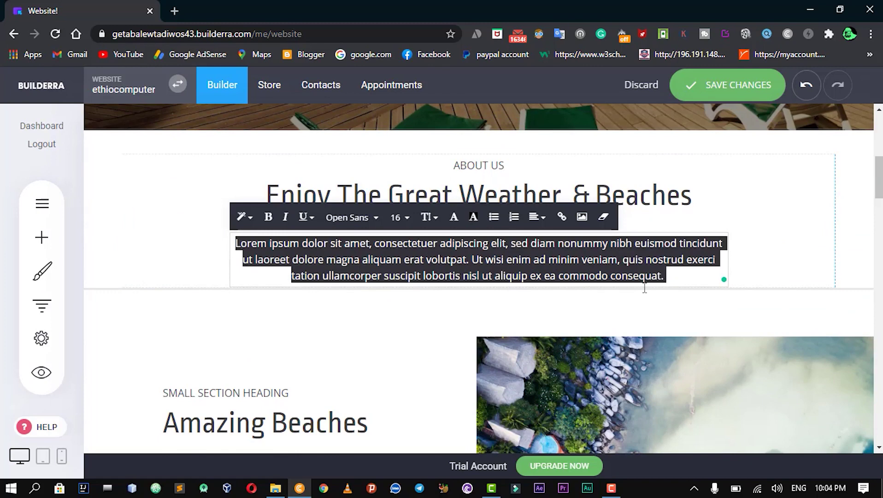
mouse_move(628, 296)
key(BackSpace)
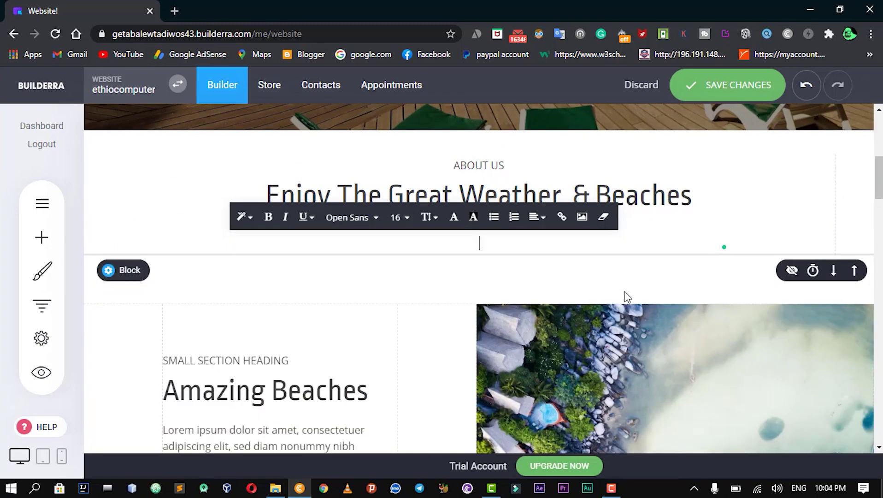
text(welcon)
key(BackSpace)
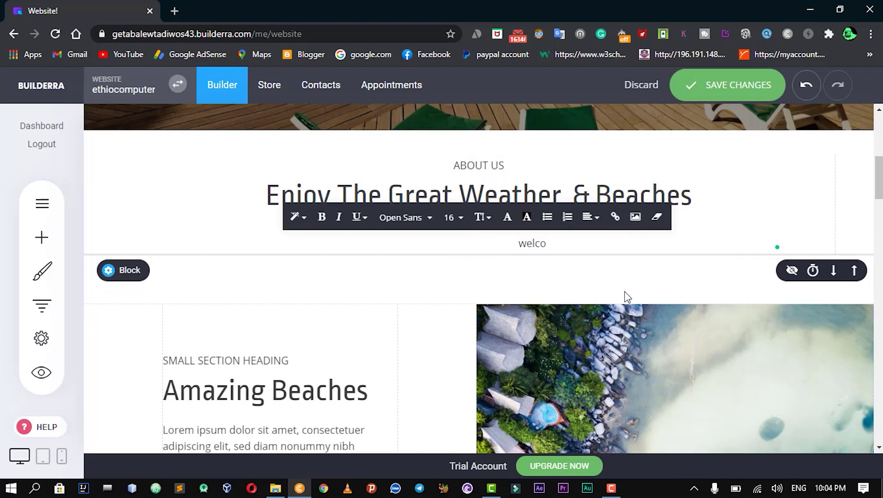
text(me to l)
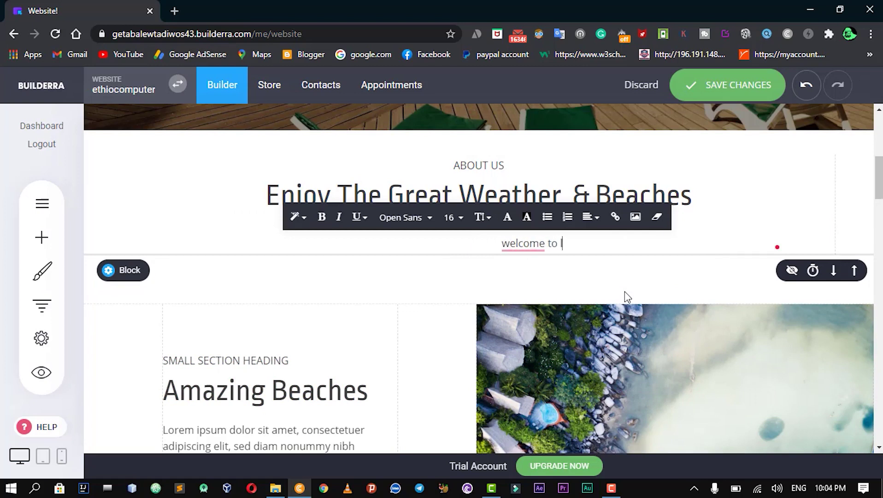
text(ewi re)
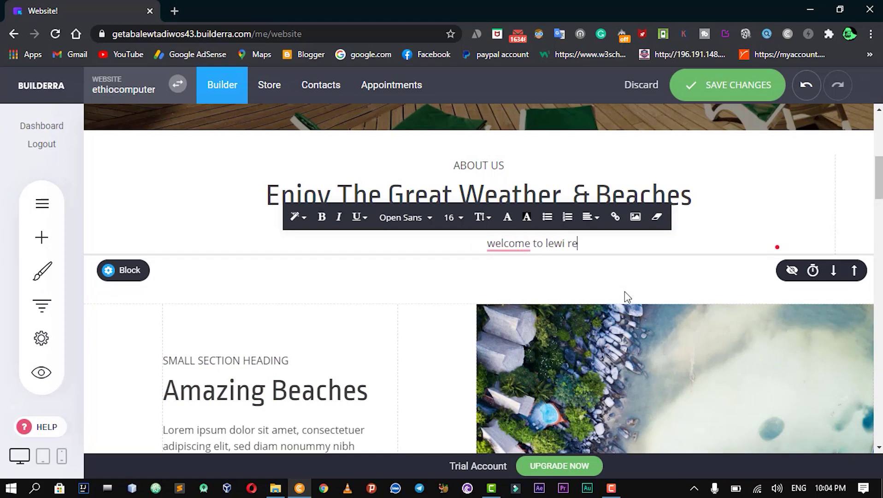
text(zor)
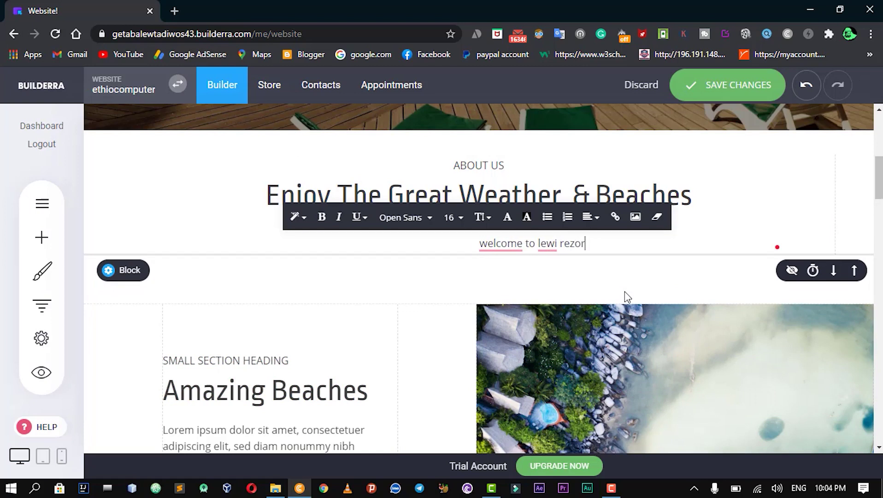
text(t hawassa)
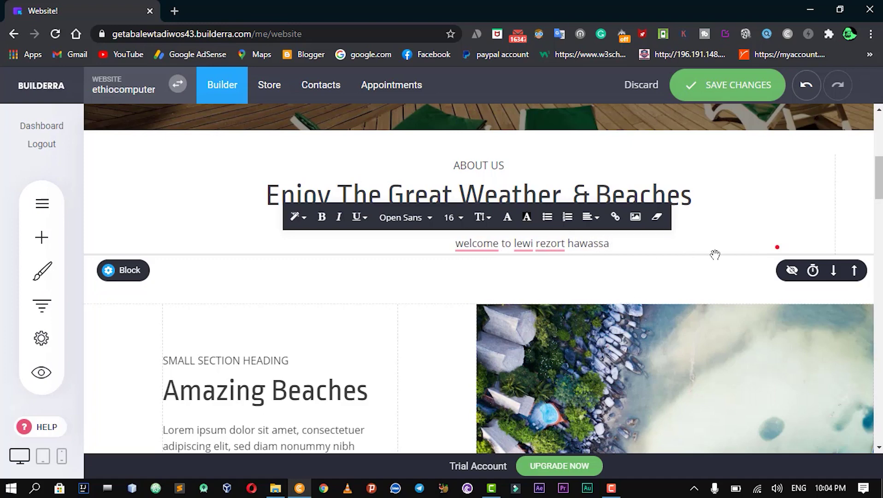
click(736, 208)
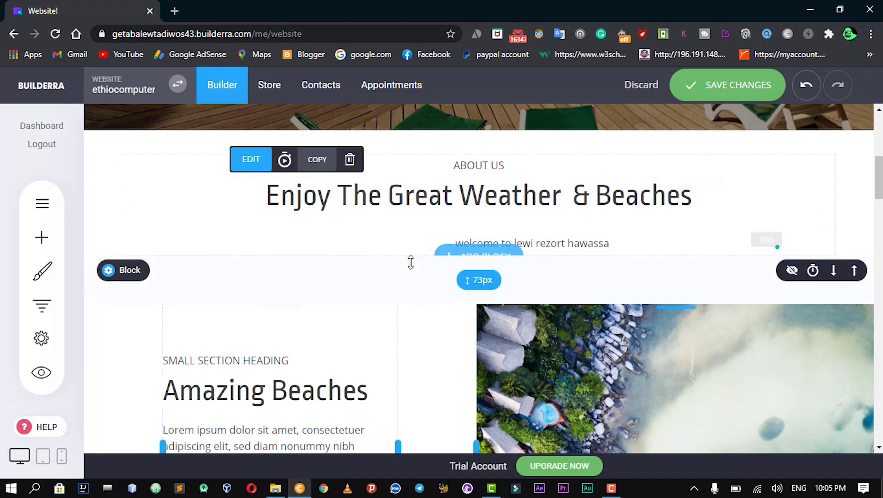
scroll(412, 263, down, 4)
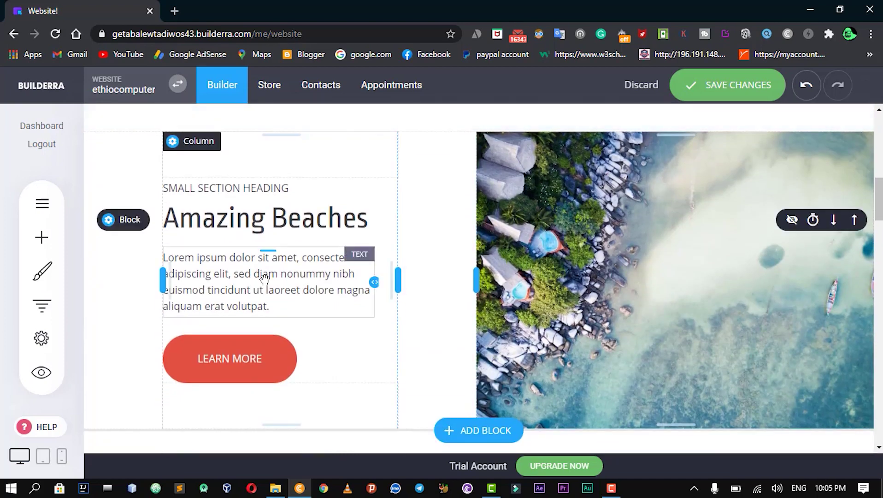
click(231, 284)
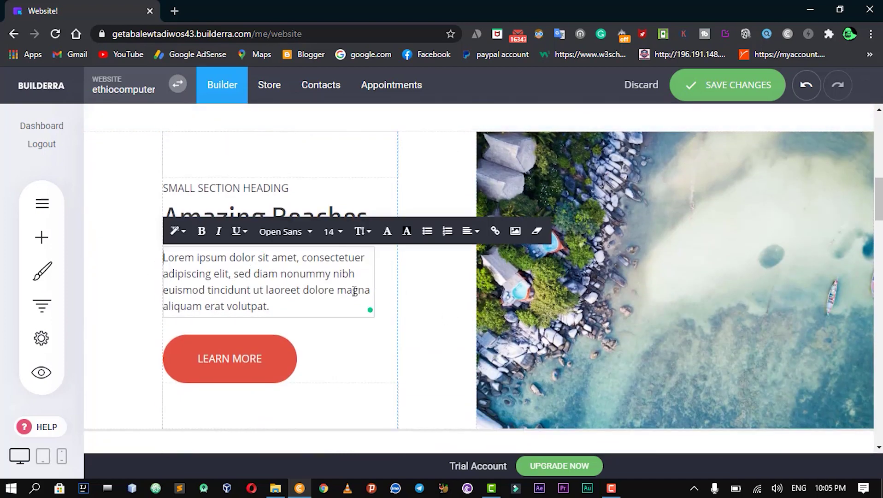
click(446, 158)
scroll(436, 252, down, 10)
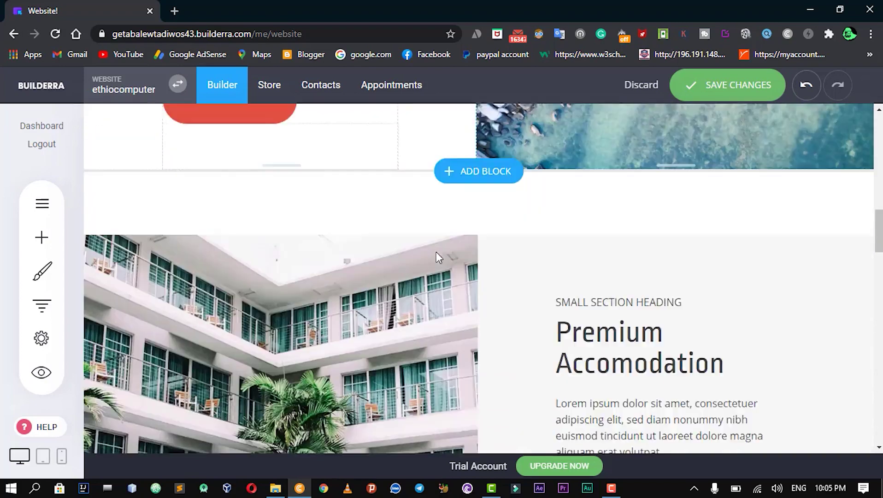
scroll(435, 252, up, 5)
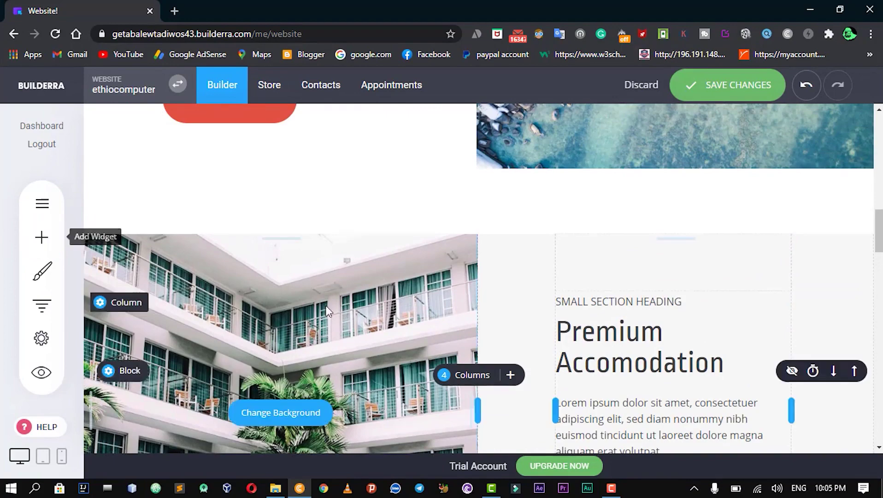
scroll(315, 302, up, 8)
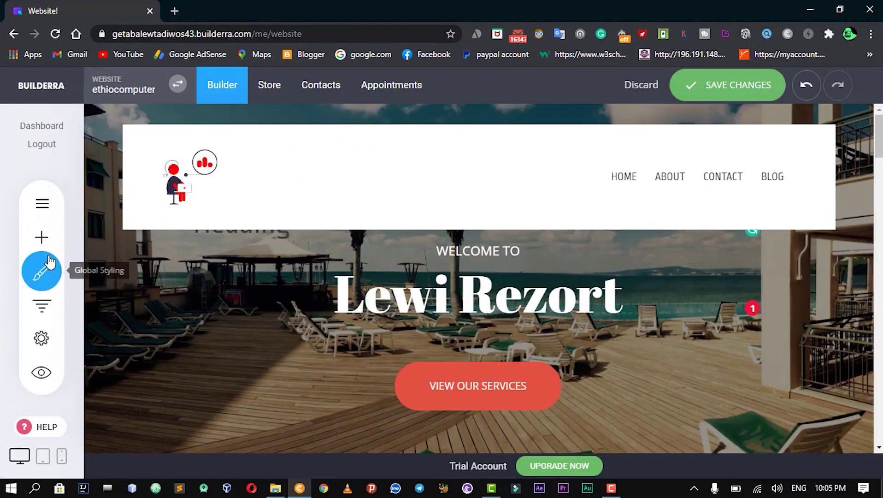
click(41, 237)
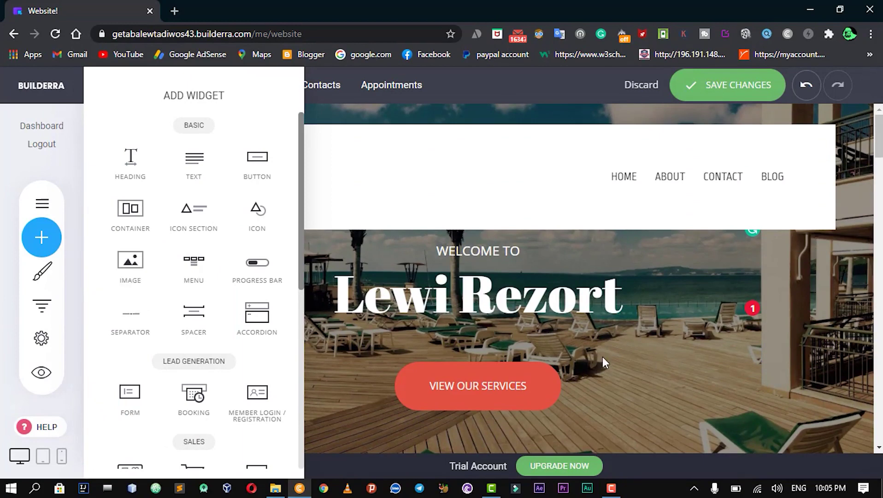
click(671, 333)
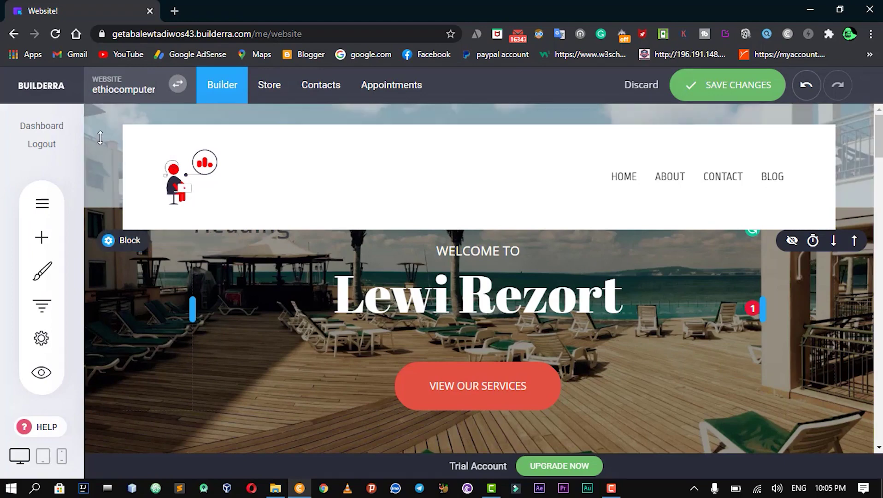
scroll(175, 369, down, 4)
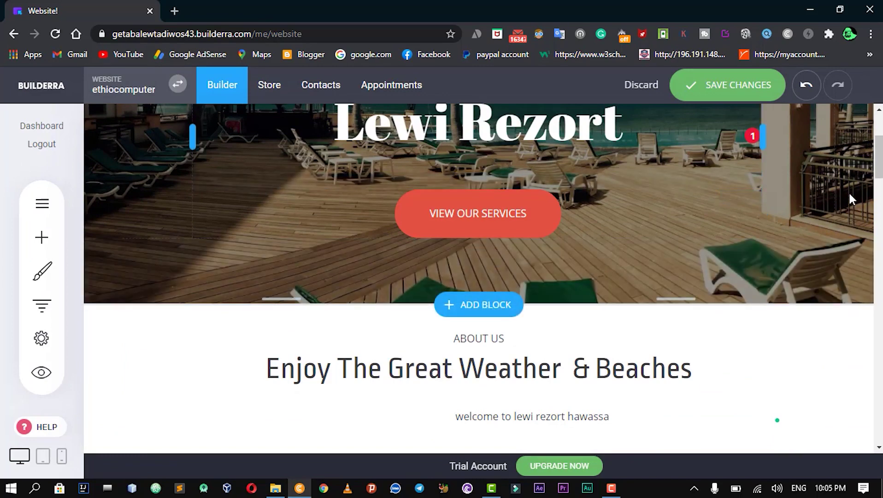
scroll(323, 304, up, 4)
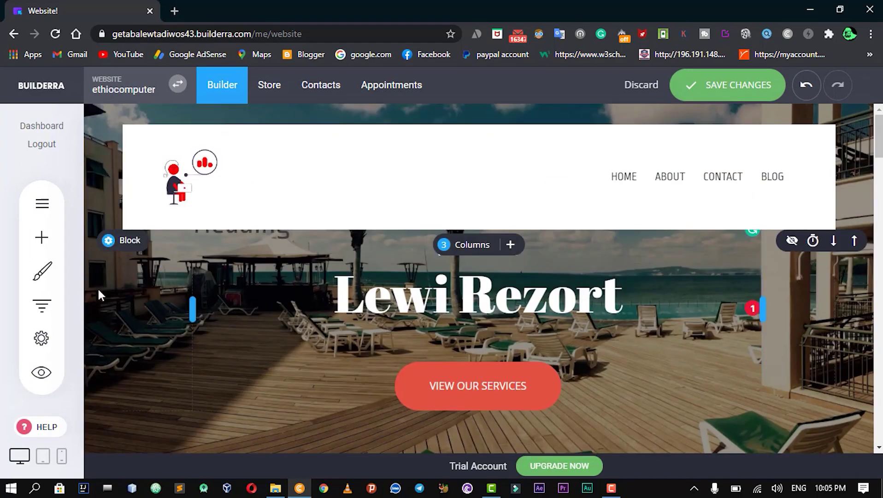
Try to add an Image widget with an image caption to the leftmost column of the hero banner.
click(41, 245)
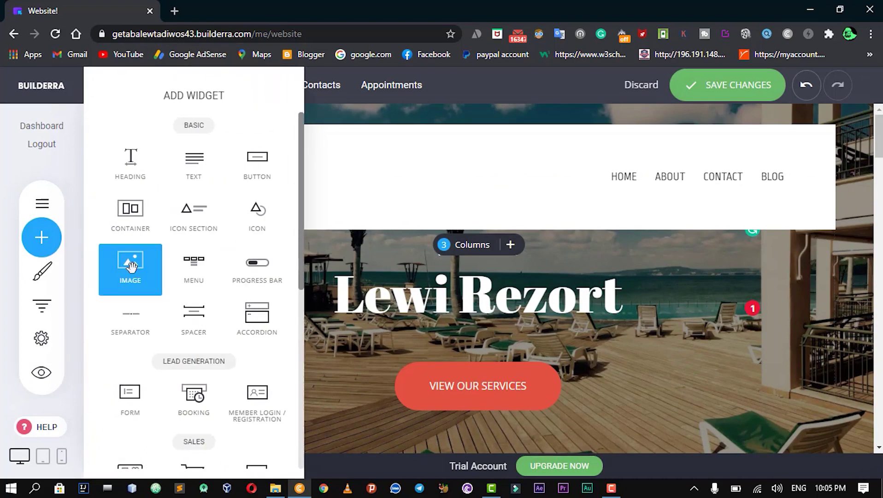
drag(126, 269, 144, 385)
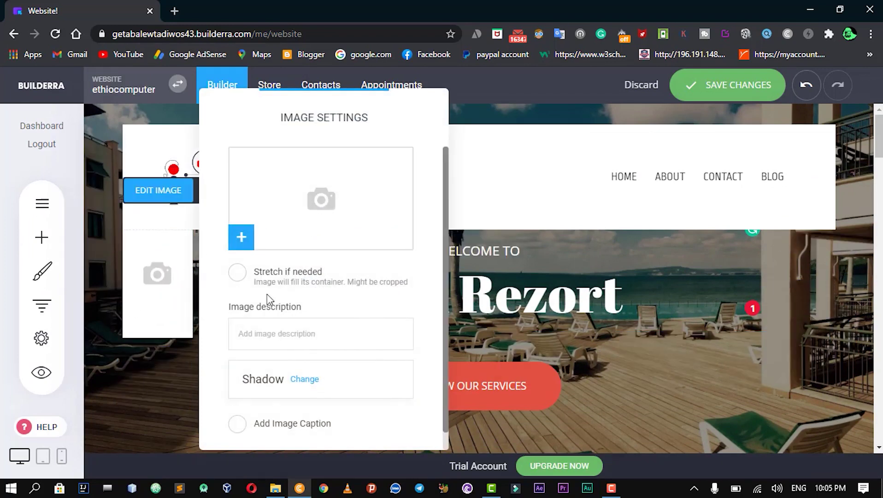
click(244, 425)
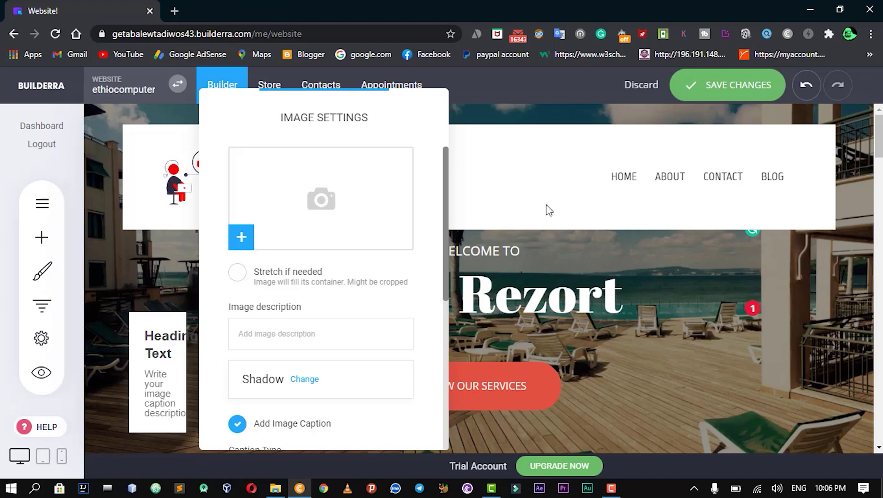
click(646, 253)
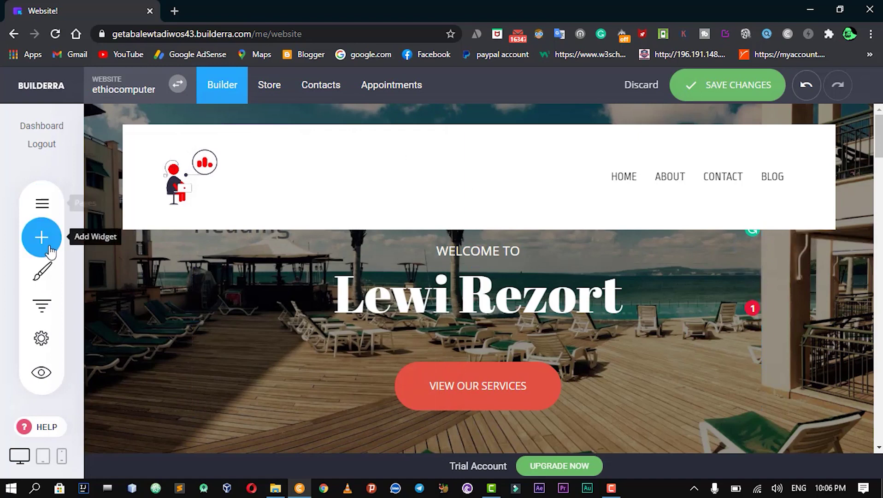
click(39, 207)
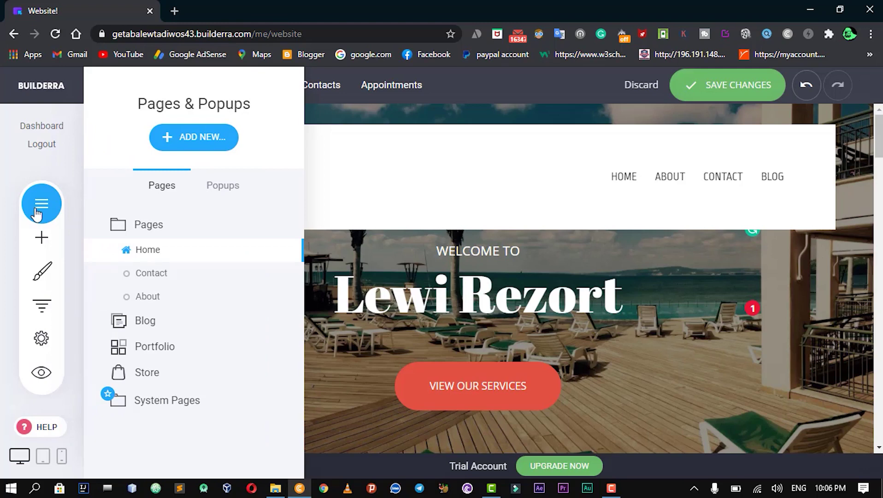
click(41, 242)
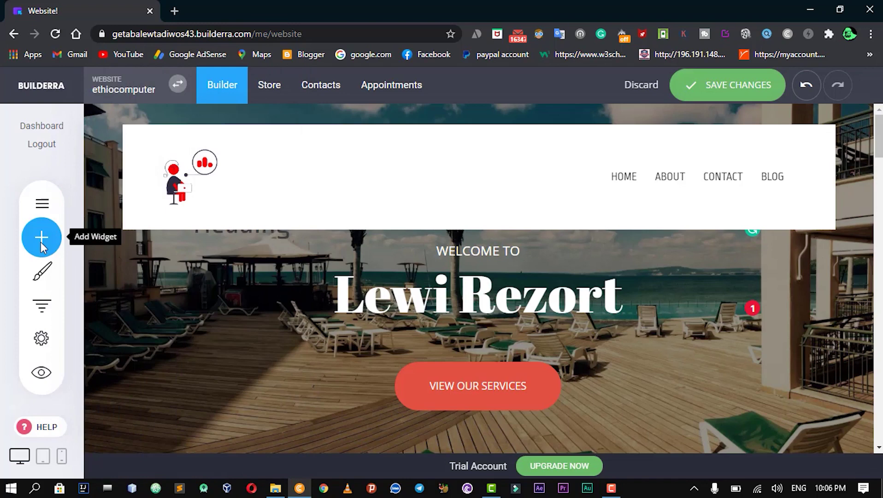
click(38, 282)
click(39, 256)
click(41, 236)
click(40, 236)
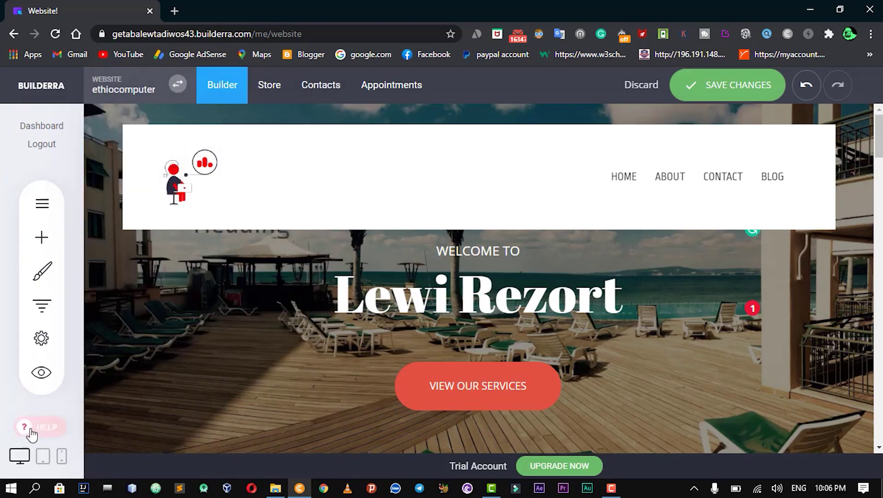
Save the pending changes to the website, choosing to stay and save when asked.
click(41, 463)
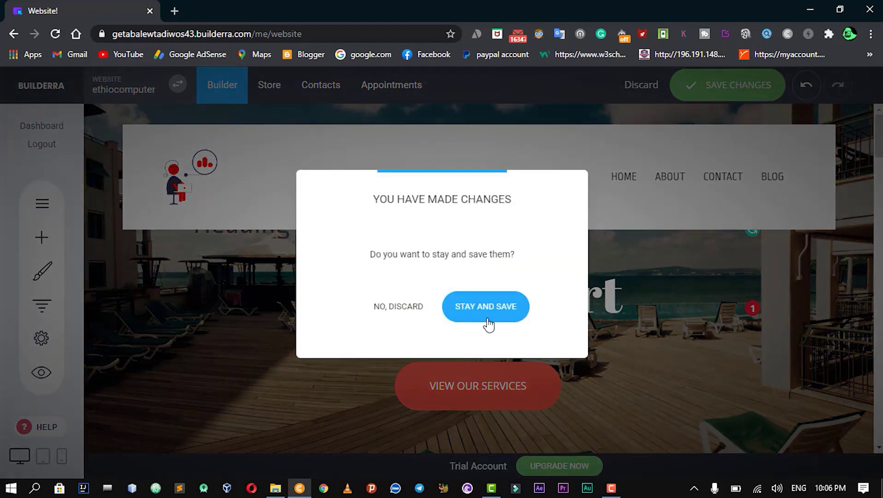
click(490, 315)
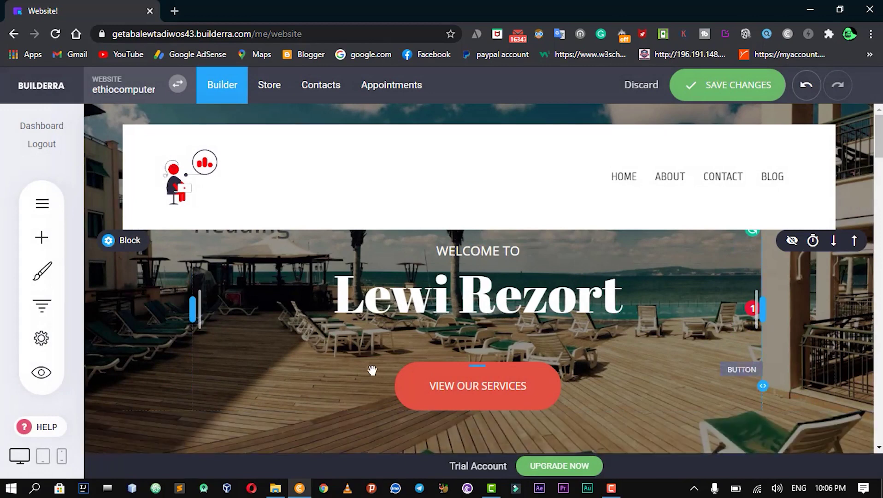
click(41, 461)
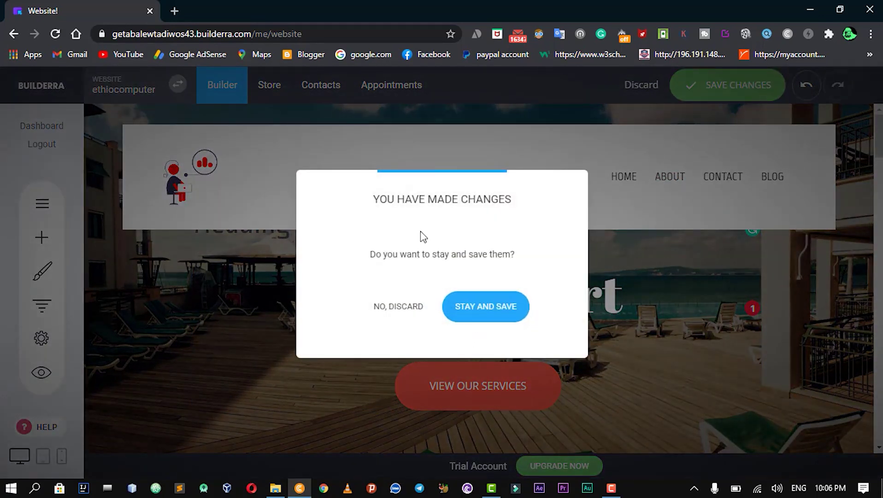
click(501, 318)
click(725, 89)
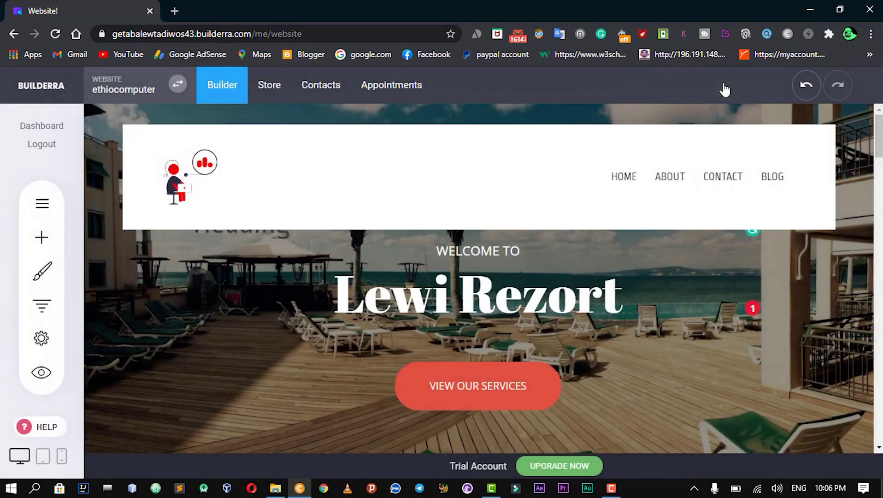
scroll(620, 206, down, 10)
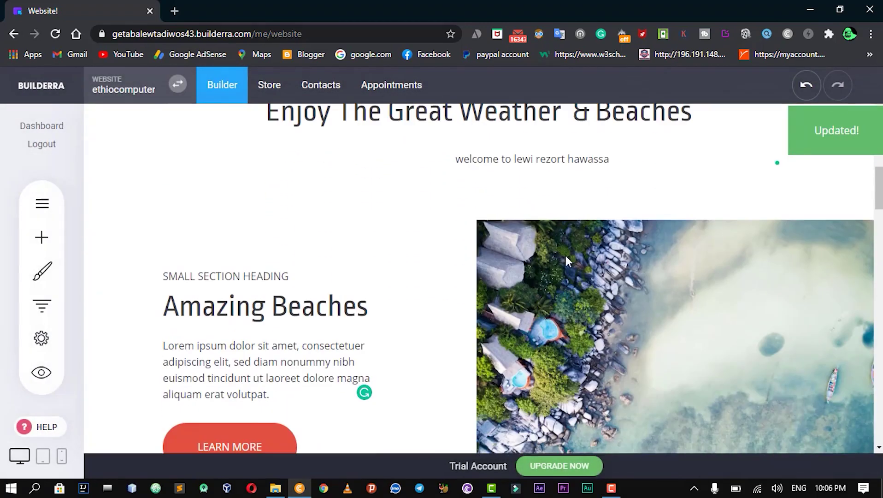
scroll(558, 232, up, 10)
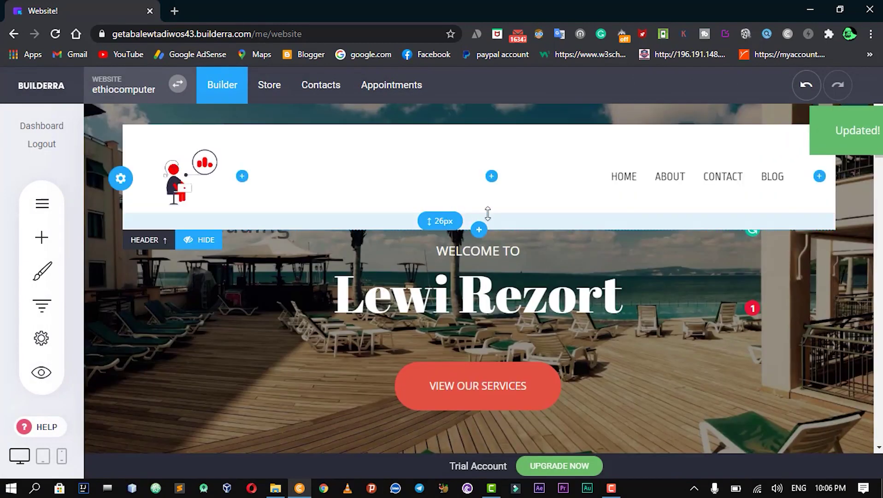
Preview the home page in the tablet layout and review its banner and About Us section.
click(43, 457)
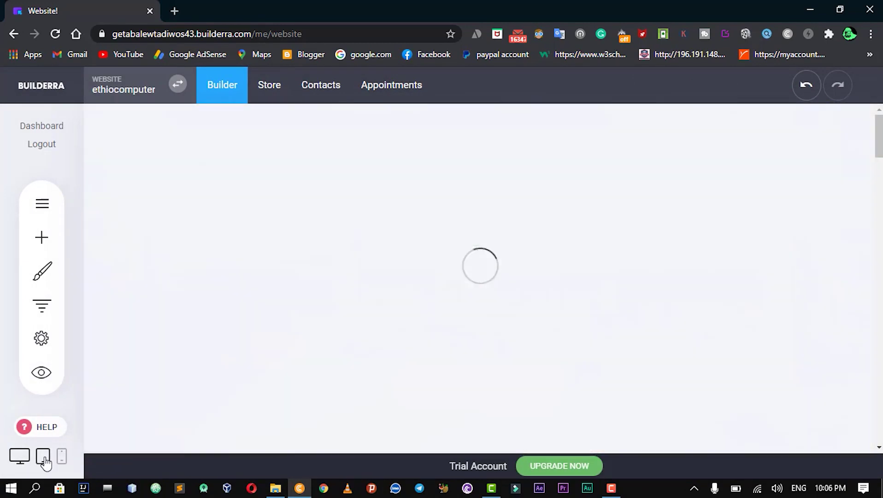
scroll(346, 380, down, 7)
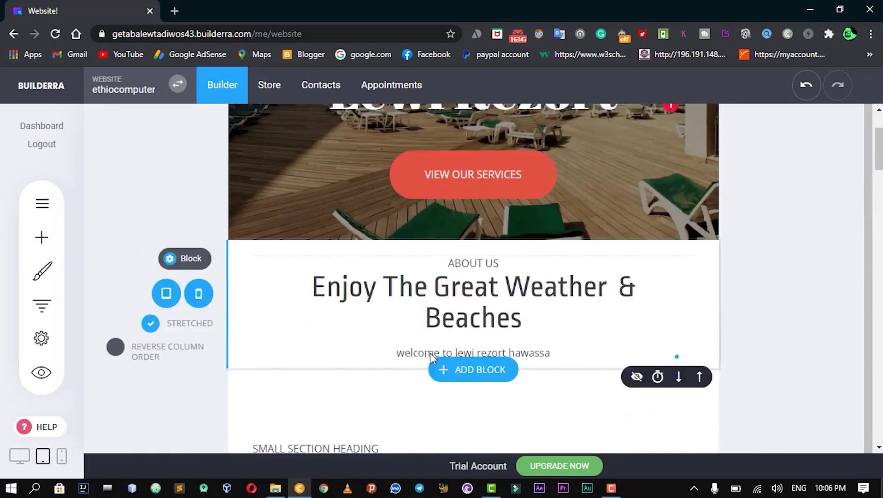
scroll(430, 354, down, 5)
scroll(632, 244, up, 12)
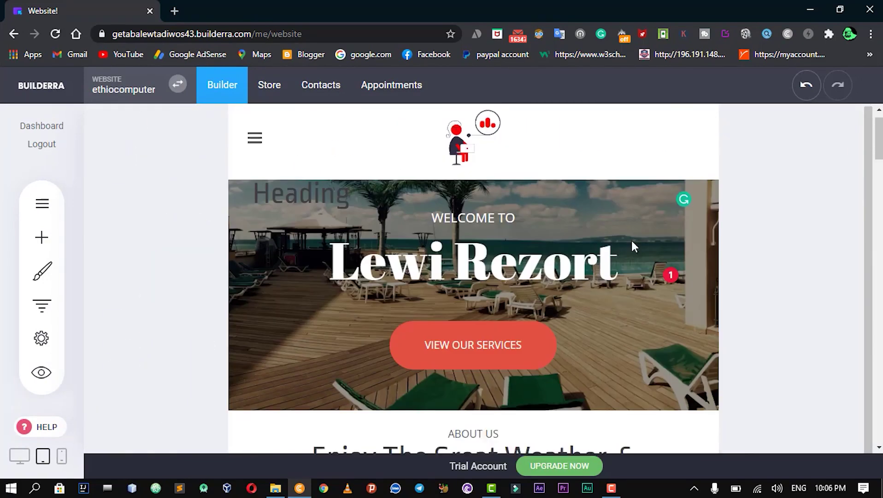
click(633, 246)
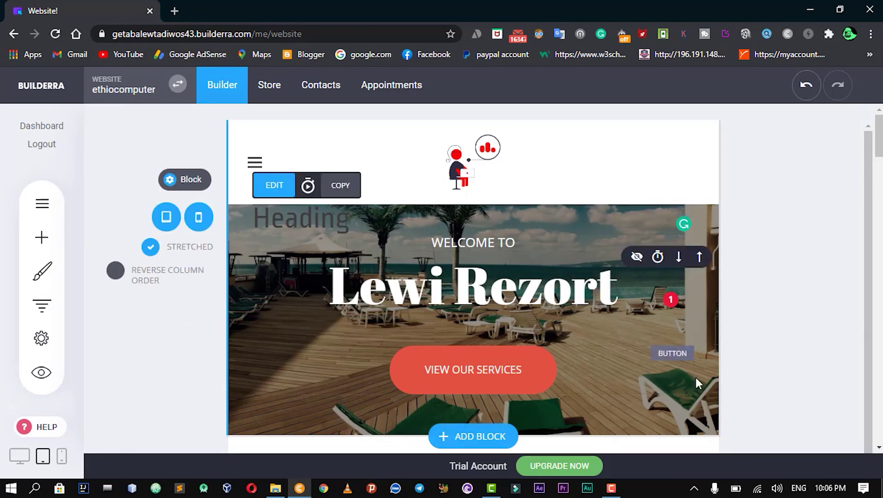
Preview the home page in the mobile layout and return to the desktop layout.
click(68, 453)
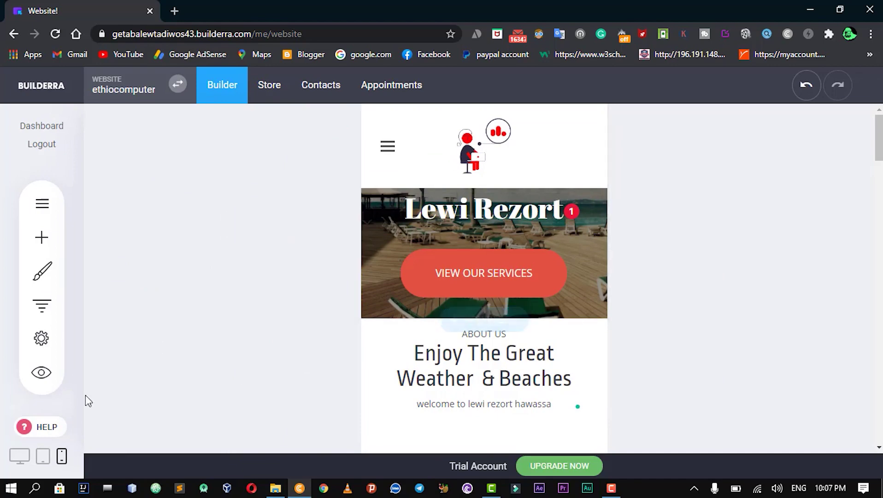
click(19, 461)
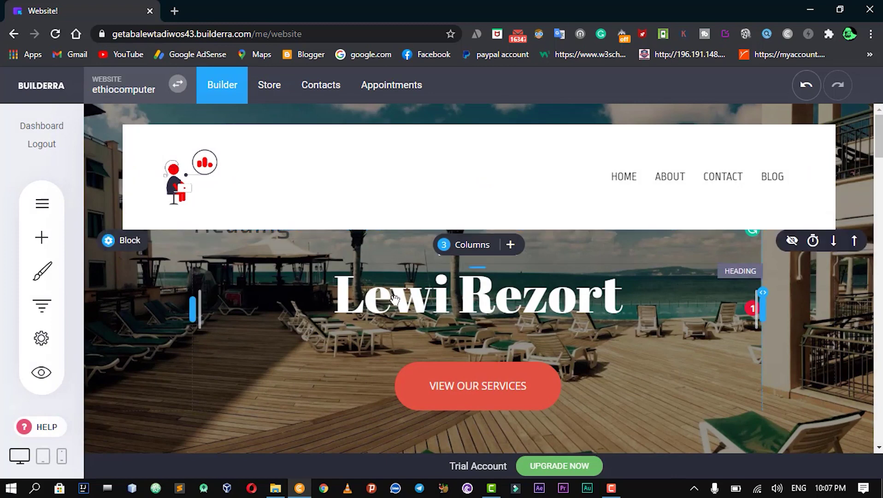
scroll(395, 298, down, 2)
scroll(634, 158, up, 2)
Visit the site's Home and About pages and review the About page's banner and introduction.
click(624, 180)
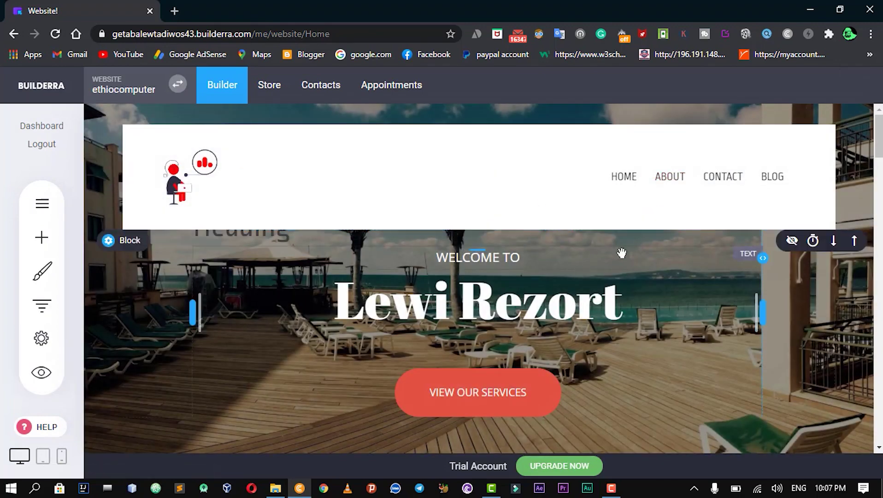
click(676, 183)
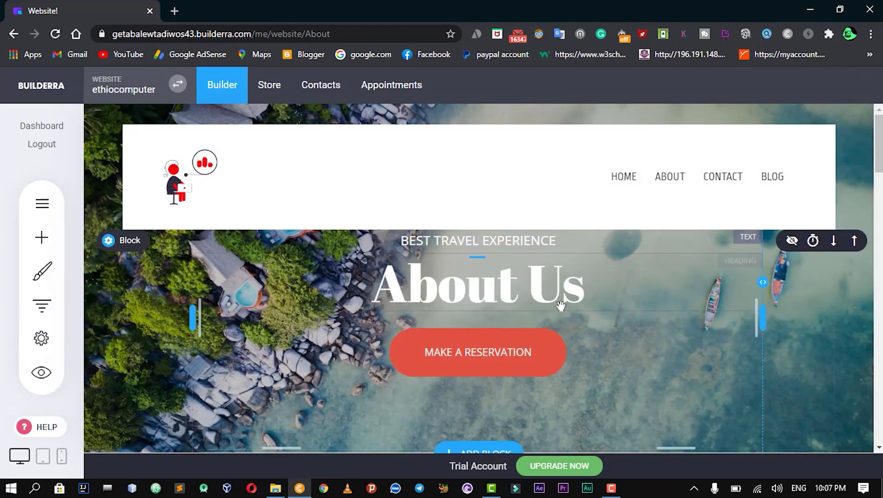
scroll(559, 294, down, 1)
scroll(559, 293, down, 4)
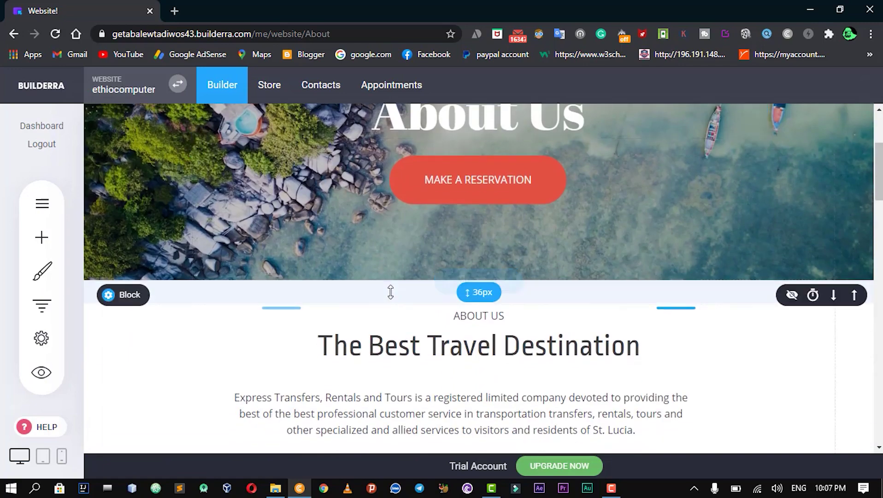
scroll(559, 294, up, 5)
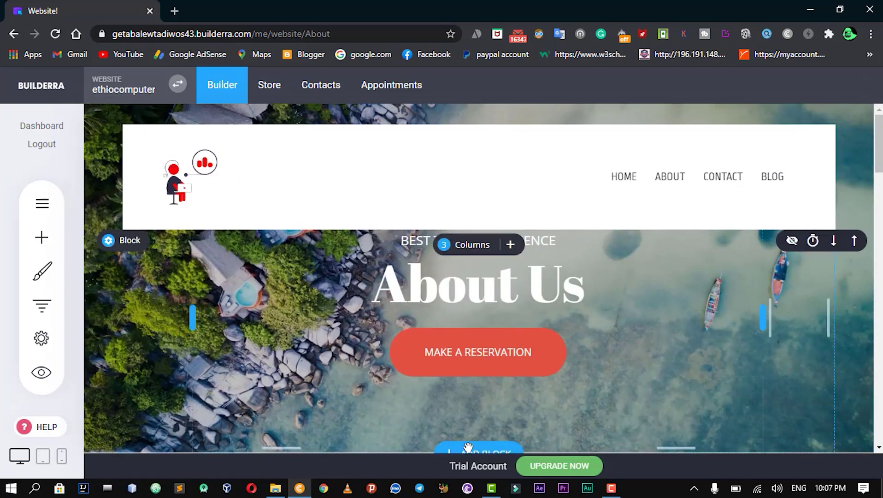
Visit the site's Contact page and review its contact information, contact form and footer.
click(732, 177)
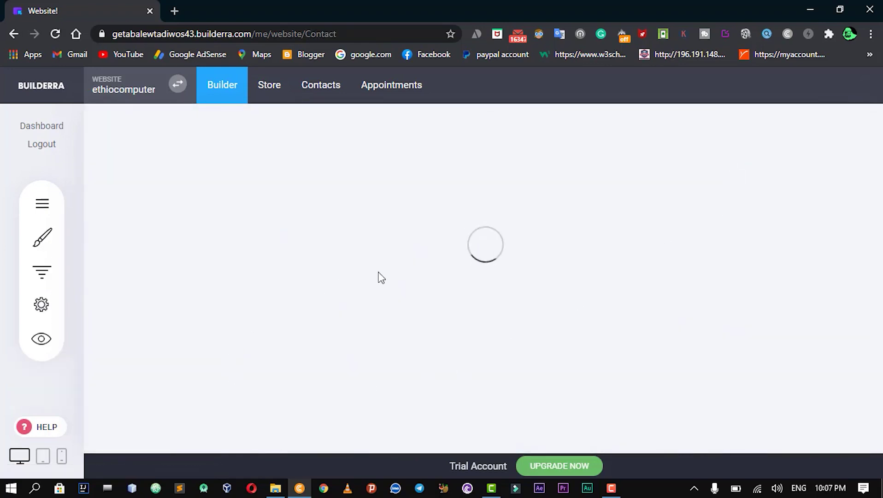
scroll(481, 302, down, 3)
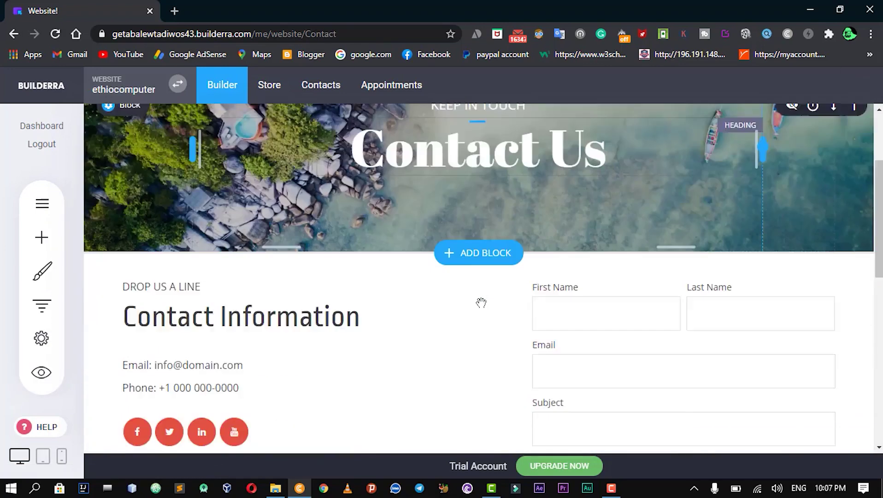
scroll(481, 302, down, 3)
drag(629, 341, 656, 348)
click(589, 300)
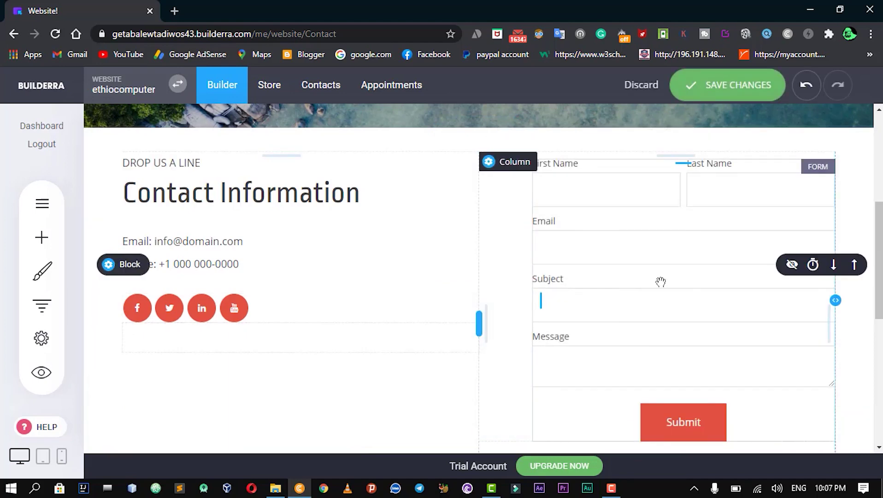
scroll(442, 312, down, 2)
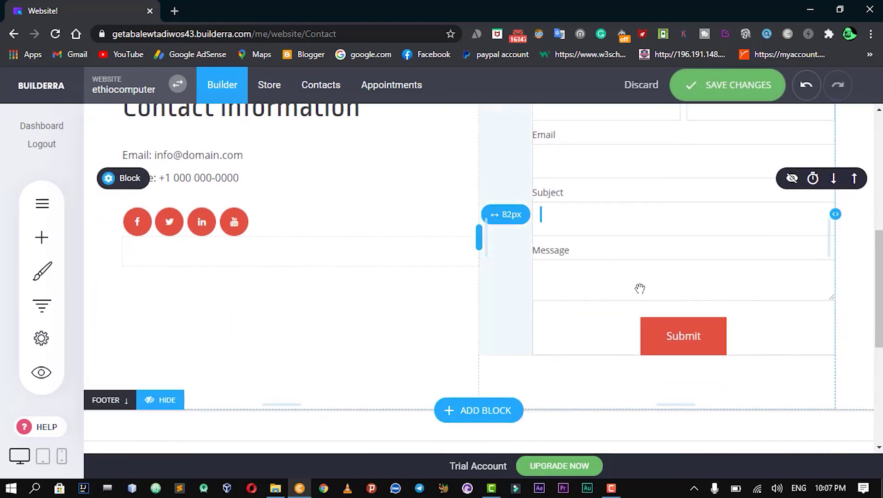
scroll(546, 292, down, 5)
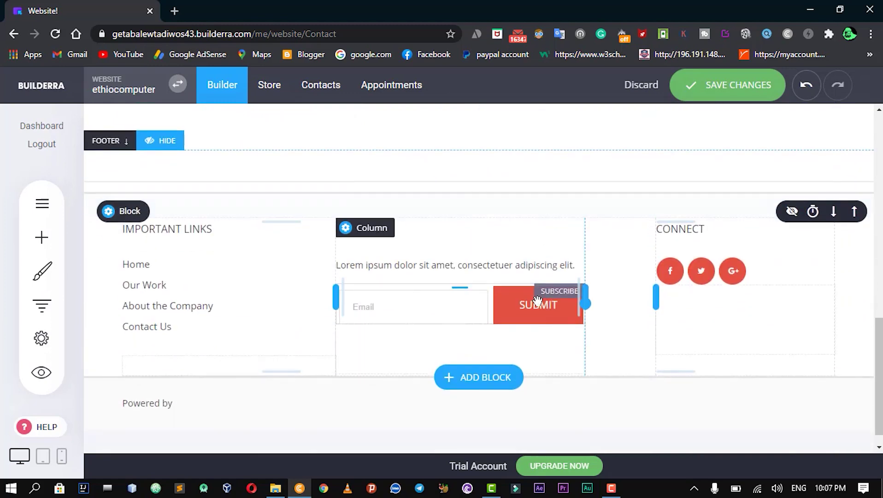
scroll(537, 301, up, 10)
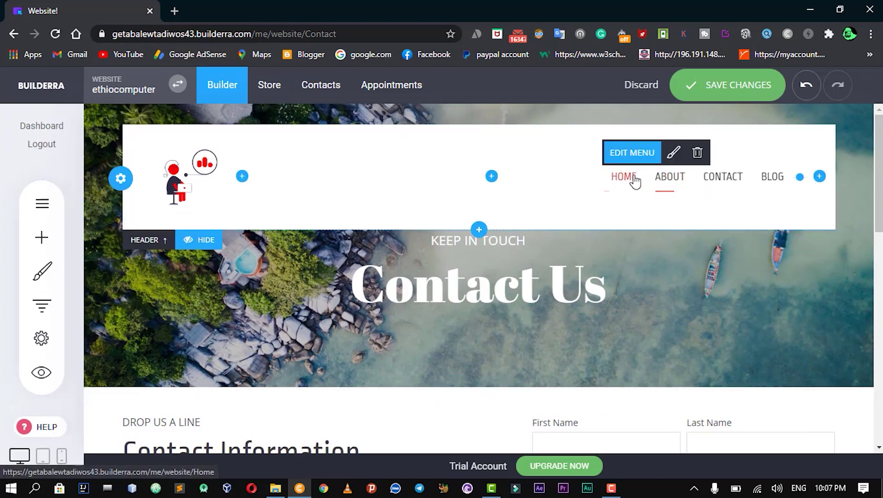
Stay on the Contact page when leaving for Home and save the website's pending changes.
click(619, 181)
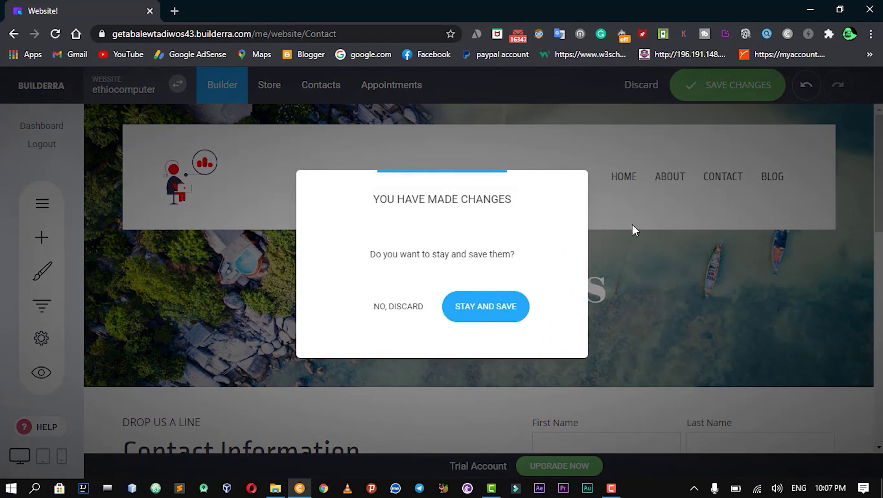
click(472, 308)
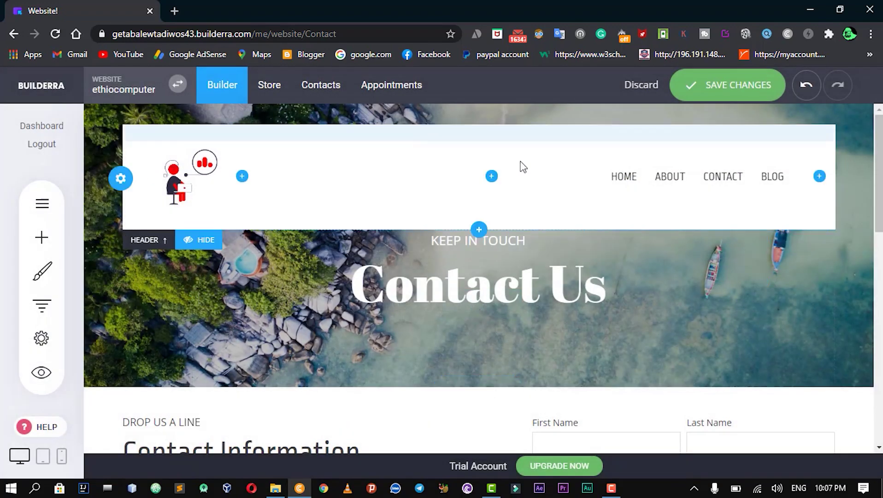
click(625, 182)
click(483, 311)
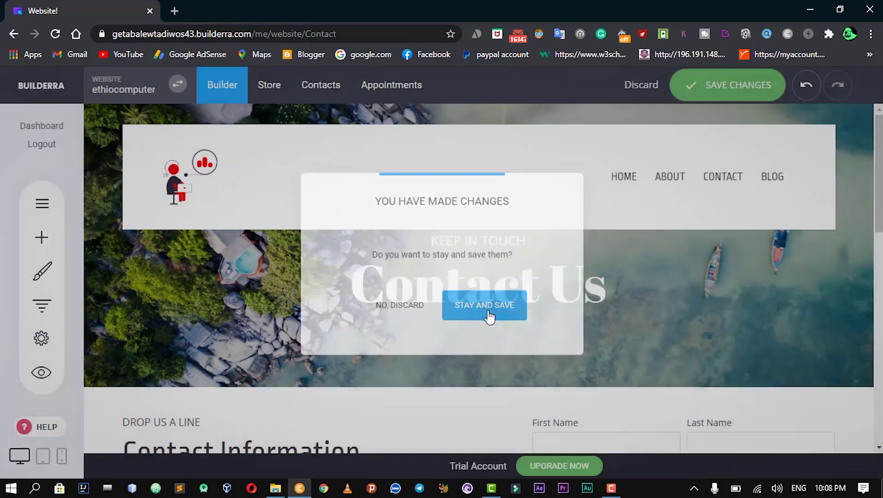
click(731, 89)
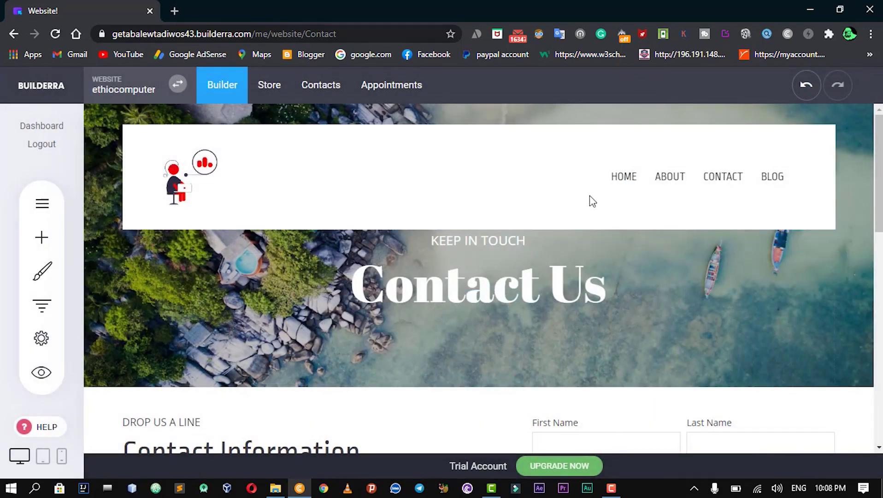
Go to the Home page in the builder and review its sections down to the footer.
click(625, 185)
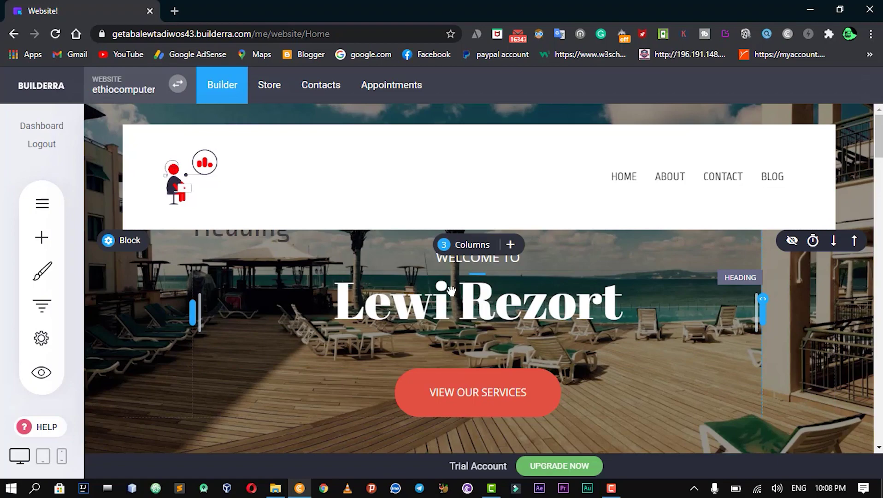
scroll(450, 289, down, 20)
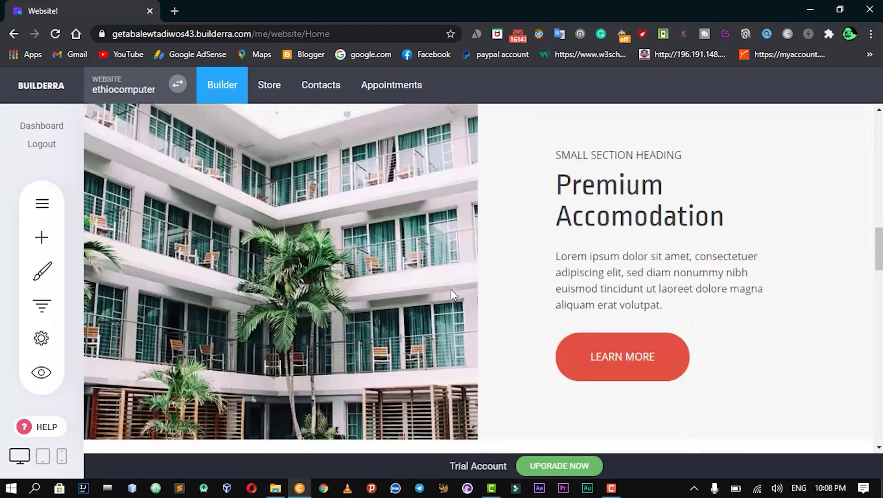
scroll(452, 294, down, 15)
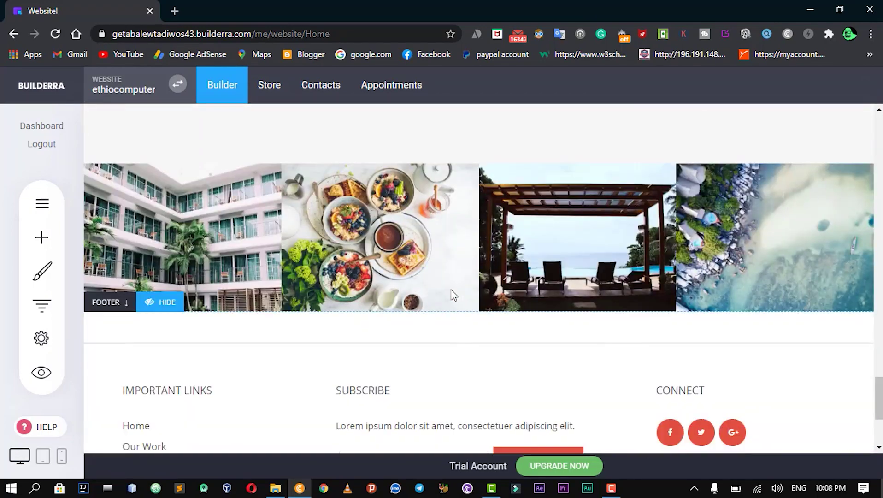
scroll(450, 289, up, 20)
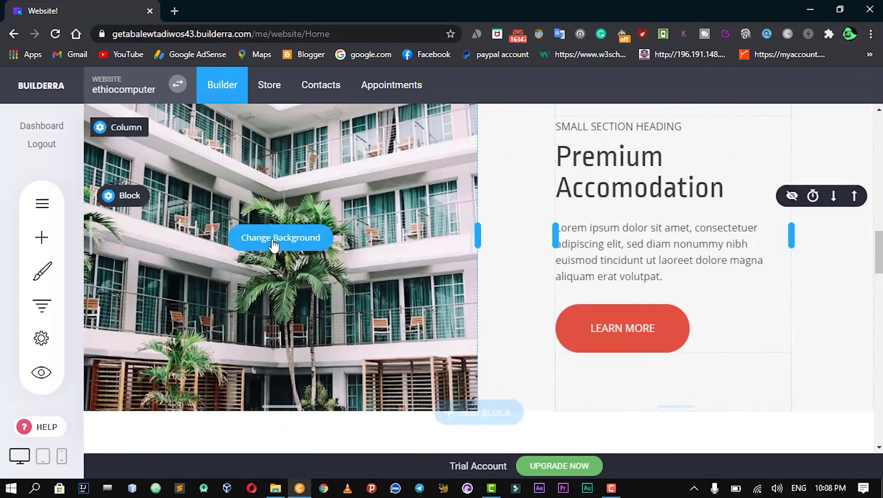
scroll(222, 227, up, 4)
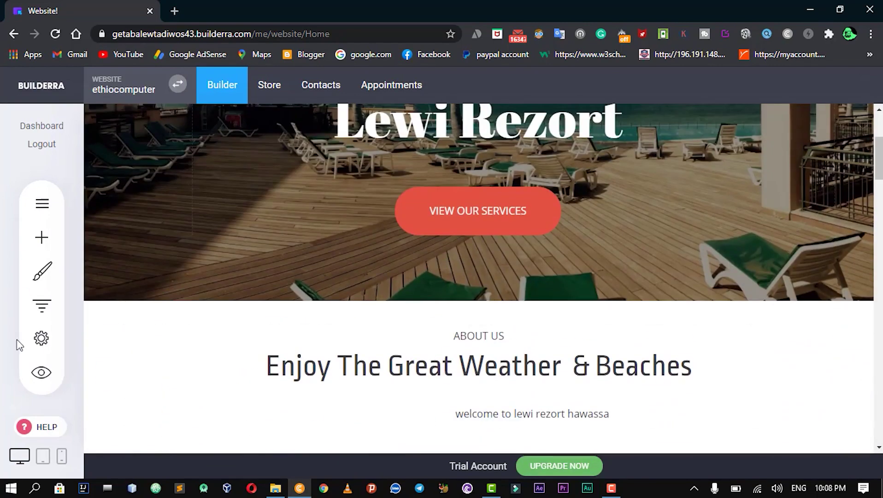
Preview the home page in the desktop layout, review its sections and close the preview.
click(41, 373)
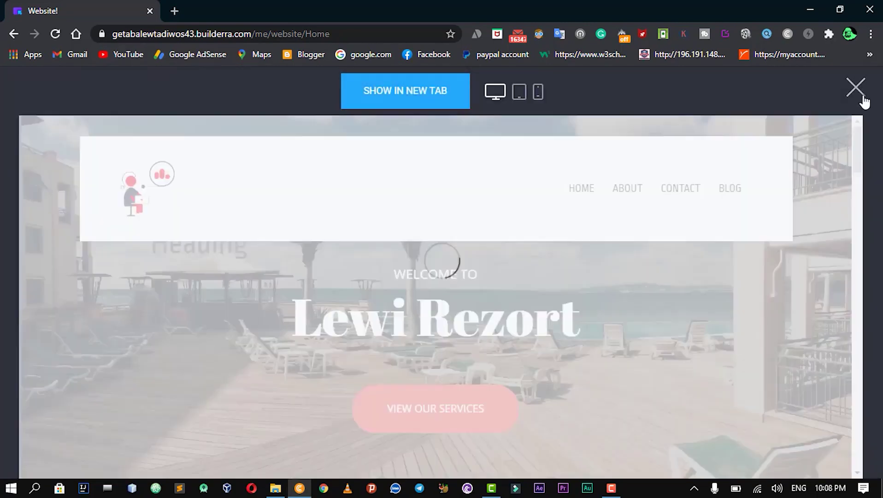
scroll(224, 367, down, 15)
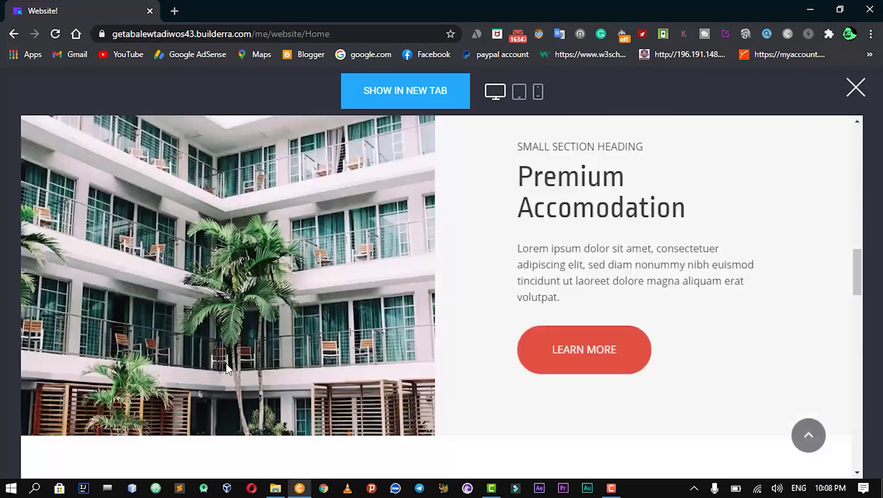
scroll(227, 368, up, 5)
scroll(228, 369, up, 8)
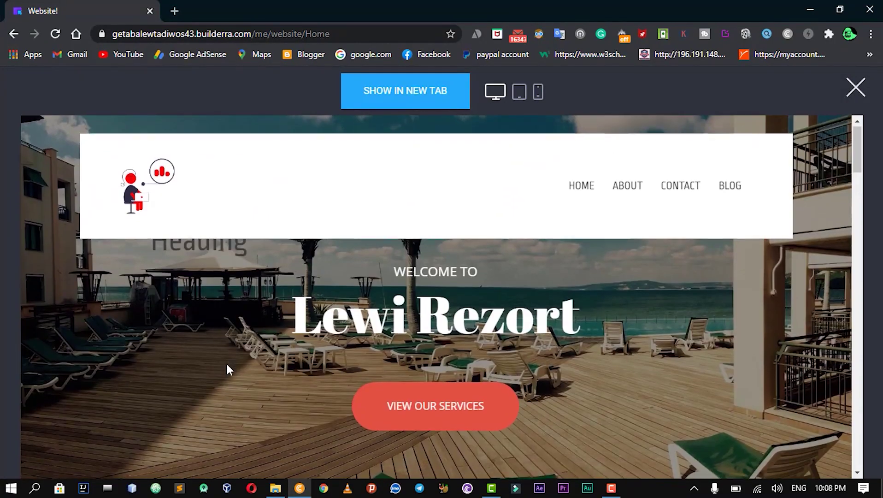
click(855, 88)
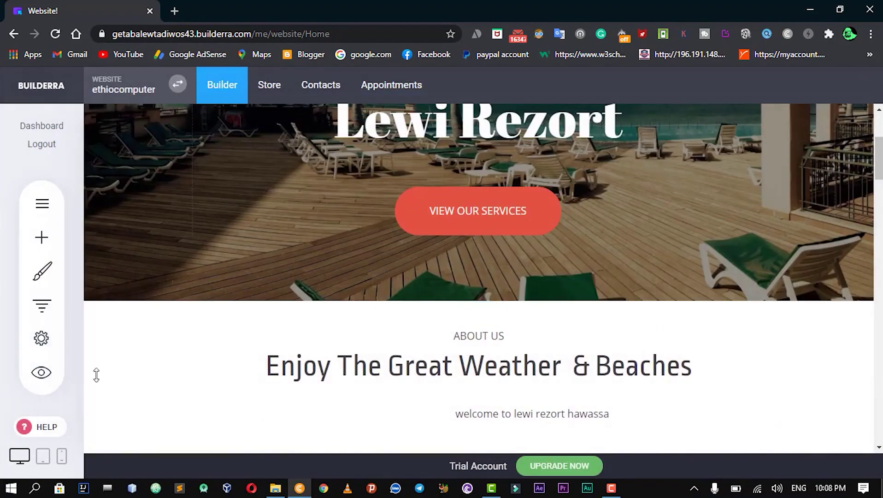
click(41, 373)
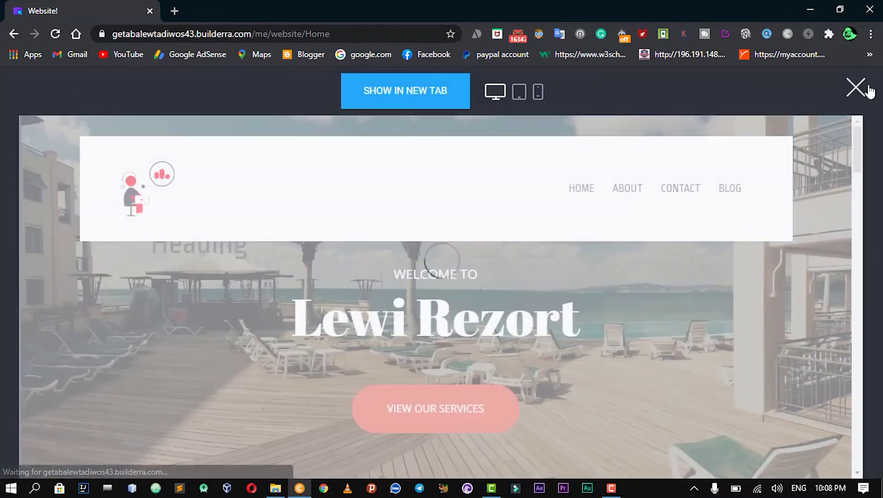
click(855, 87)
Review the Basic, Business, Growth and Expert upgrade plans and return to the website builder.
click(564, 469)
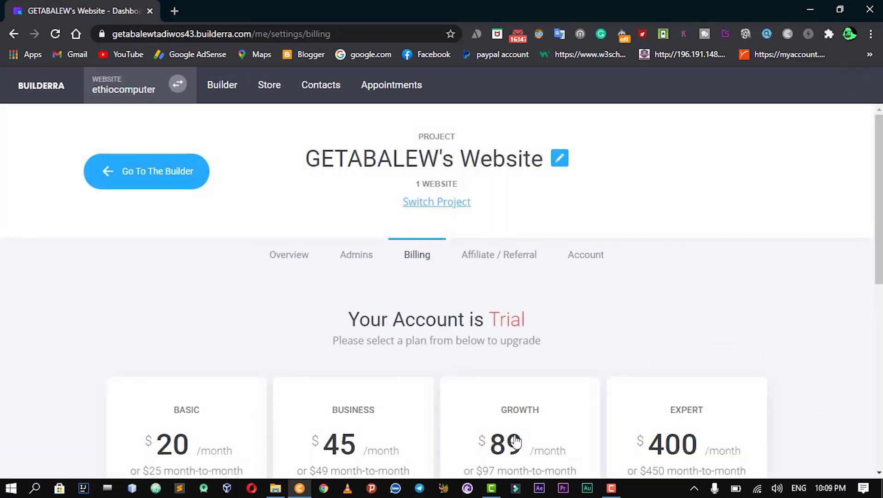
scroll(425, 362, down, 2)
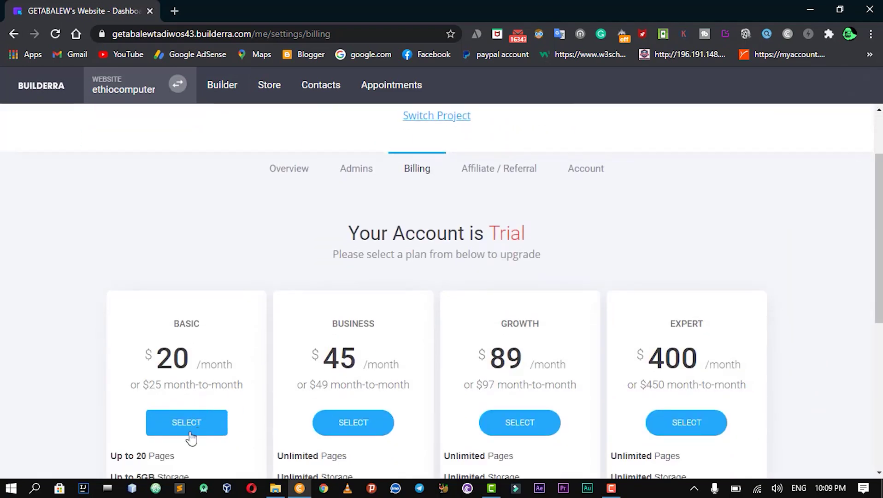
scroll(376, 375, down, 7)
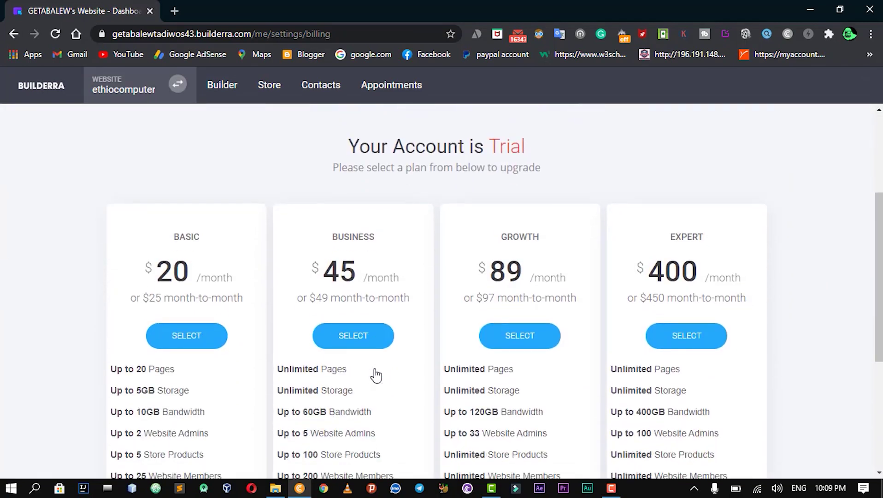
scroll(376, 374, up, 9)
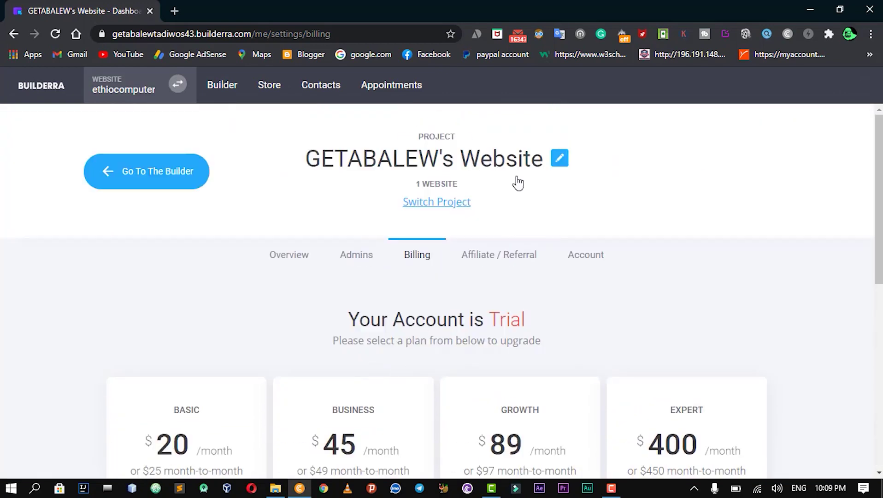
click(14, 34)
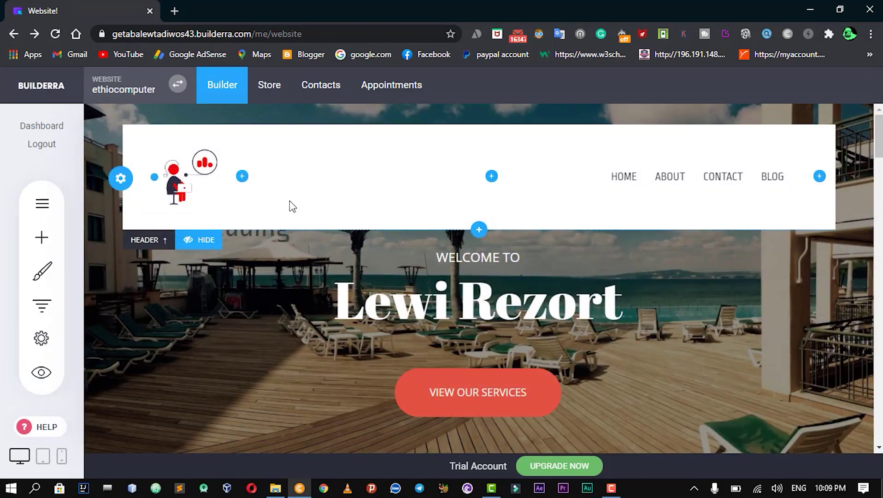
click(219, 91)
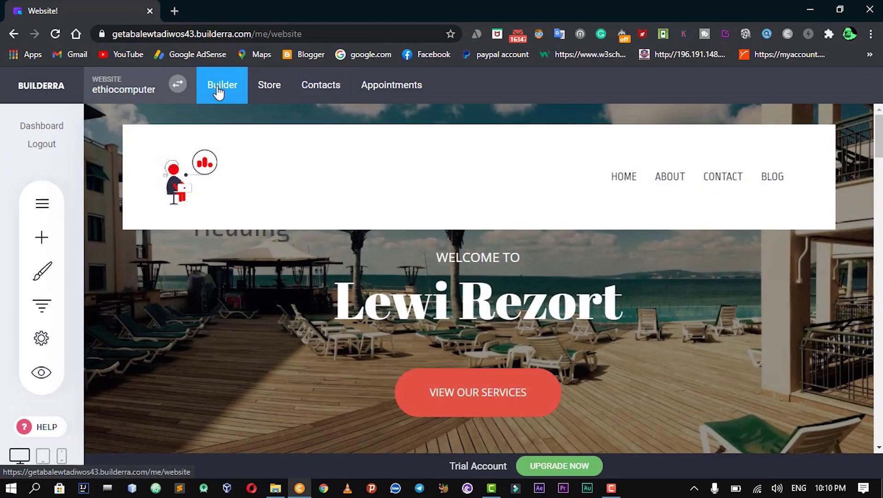
Copy the site's base address without the builder path, load it in a new tab and continue to the trial website.
click(248, 34)
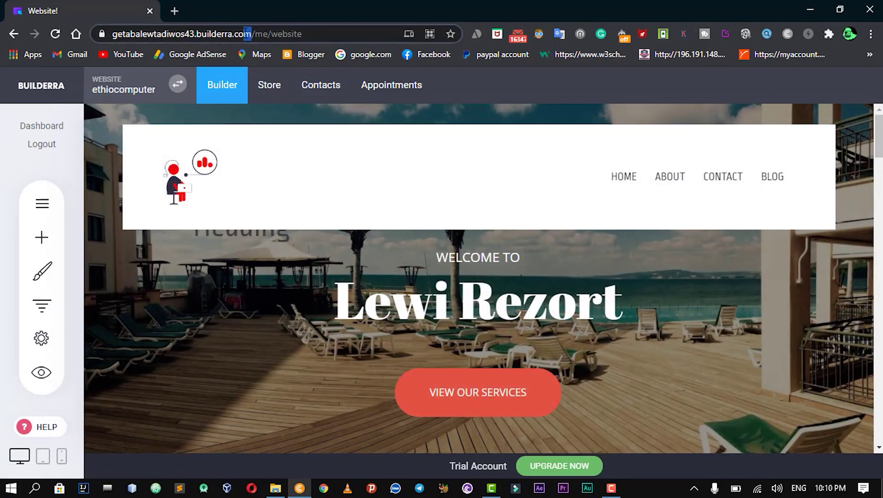
drag(247, 34, 94, 24)
key(ctrl+c)
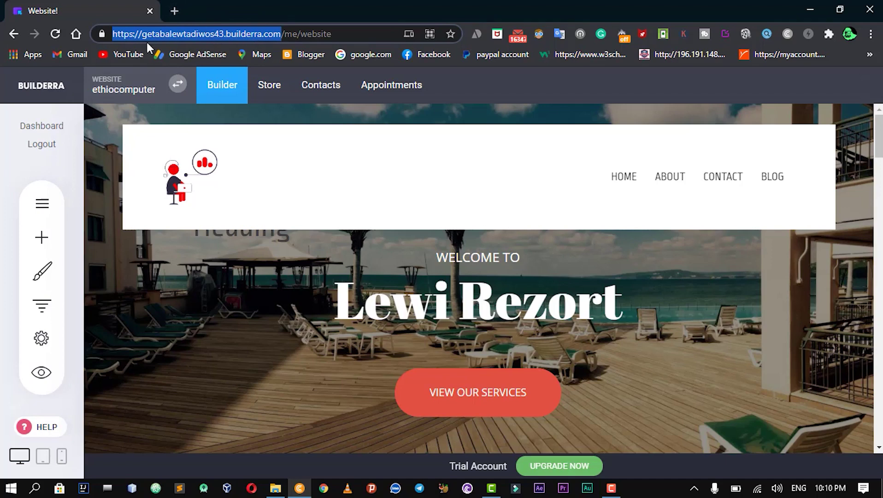
click(174, 11)
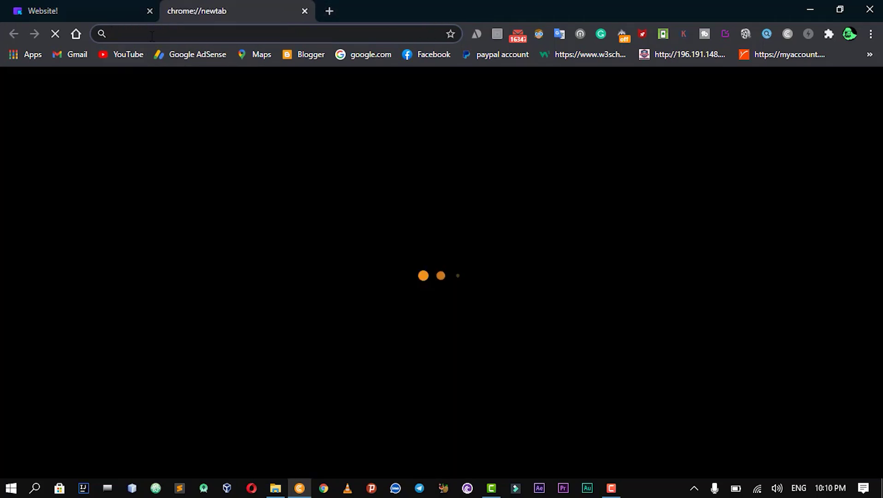
key(ctrl+v)
text(/)
key(Return)
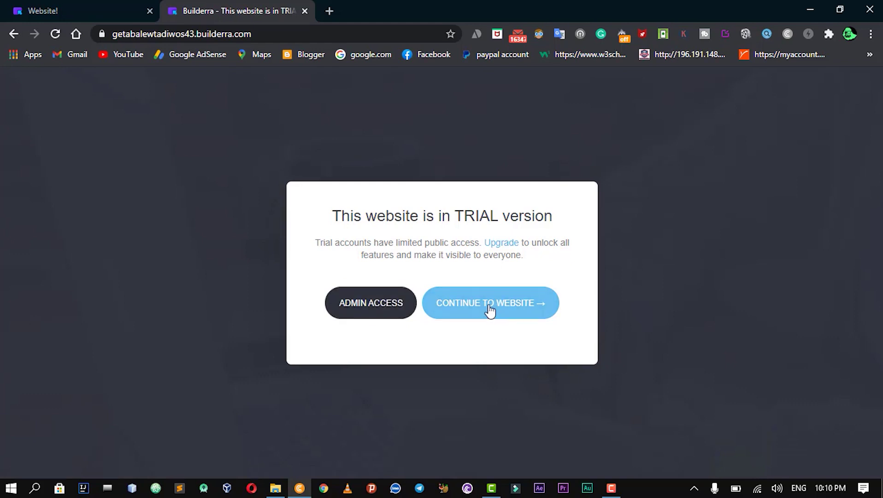
click(490, 311)
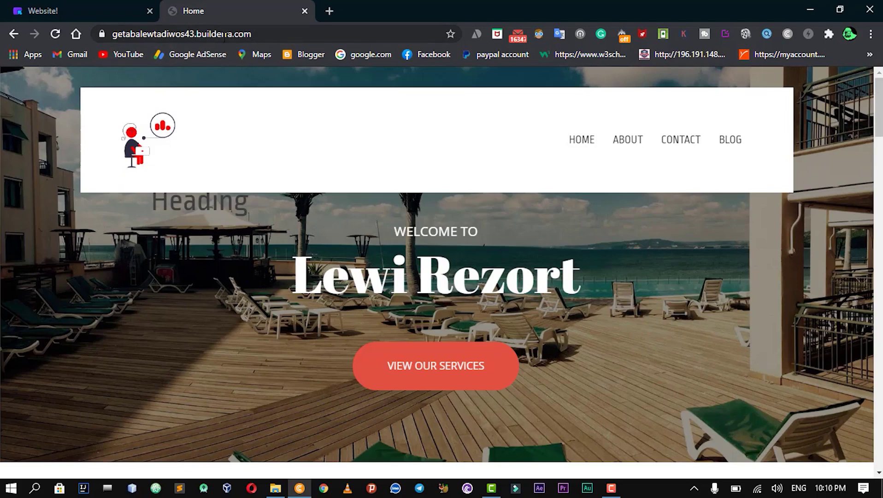
Review the live home page from its banner to its footer and check the site's web address.
scroll(516, 329, down, 10)
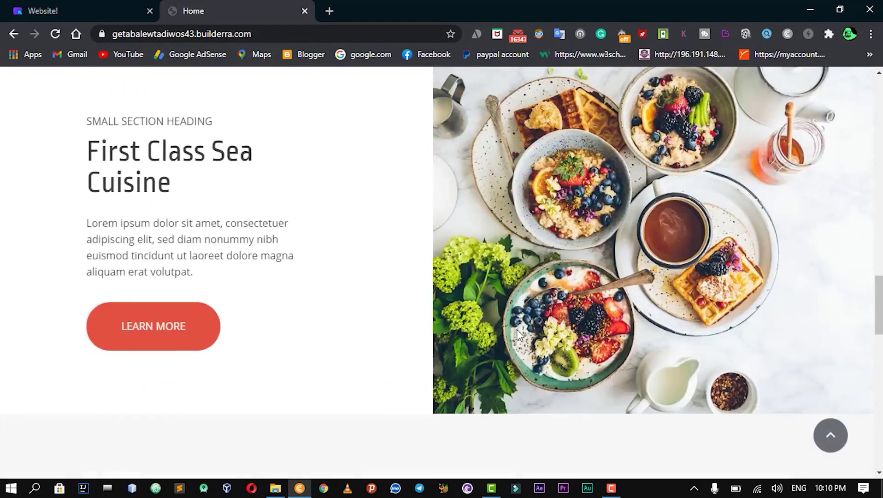
scroll(517, 333, up, 10)
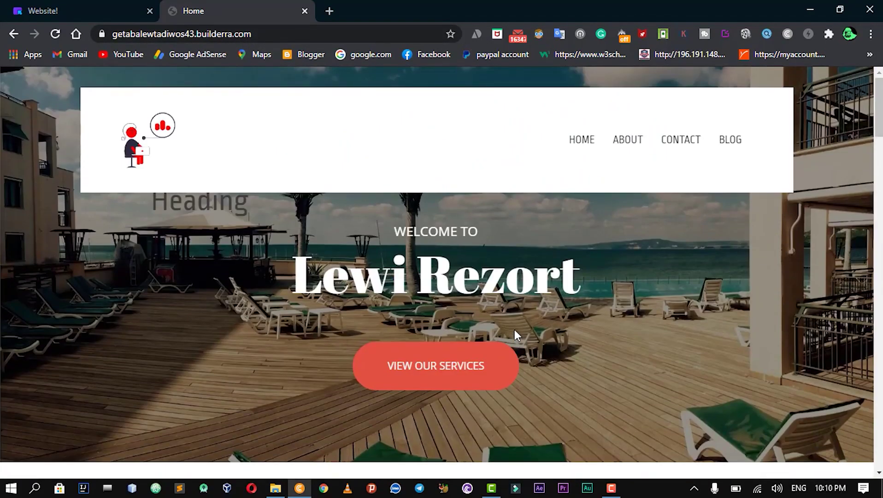
click(283, 36)
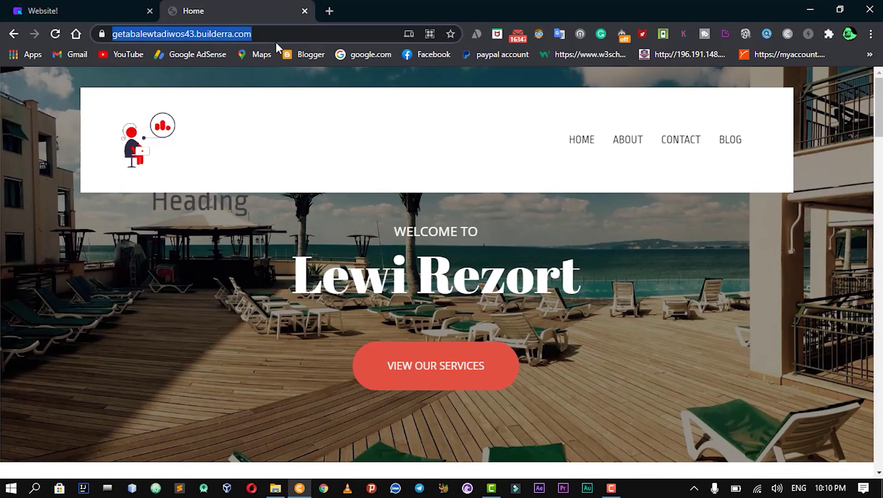
key(End)
key(shift+Home)
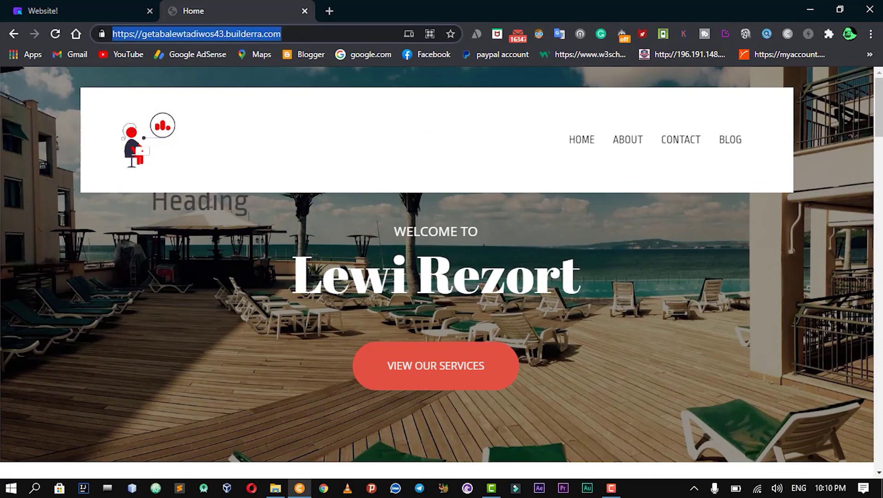
click(147, 282)
scroll(592, 347, down, 20)
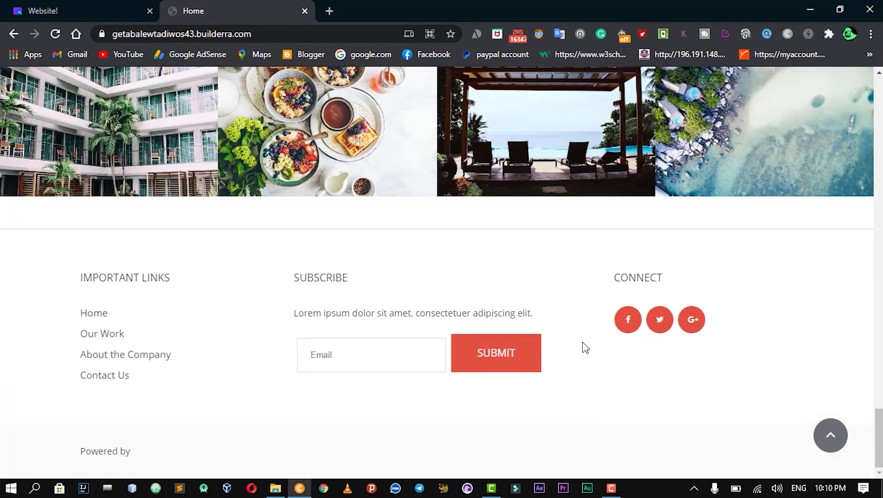
scroll(584, 347, up, 20)
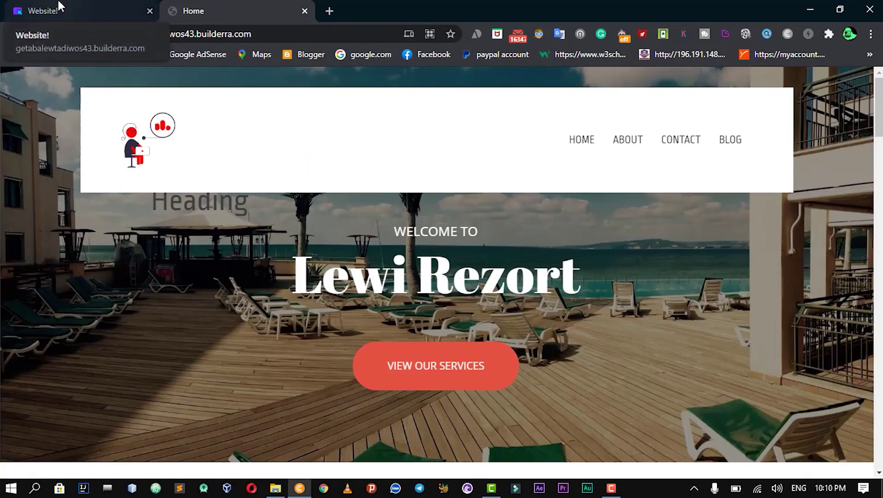
Test the live site's View Our Services link and visit its About, Contact and Blog pages.
click(429, 384)
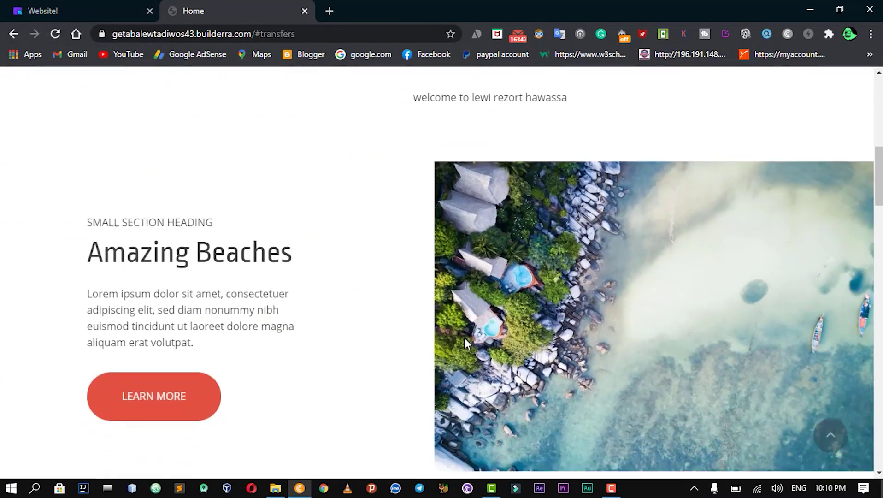
scroll(464, 337, up, 10)
click(614, 147)
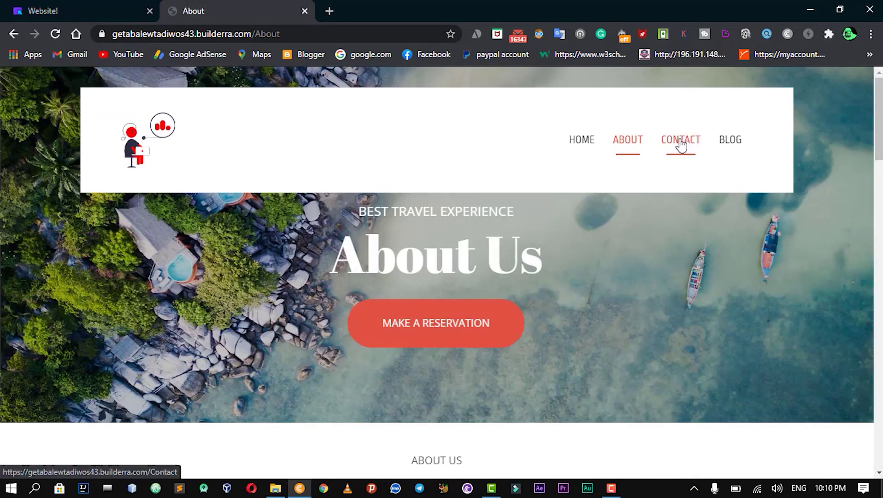
click(687, 142)
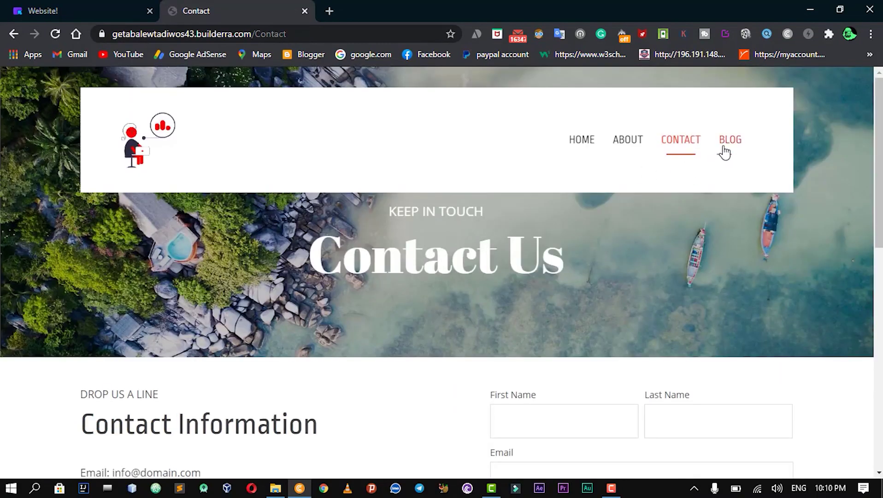
click(728, 141)
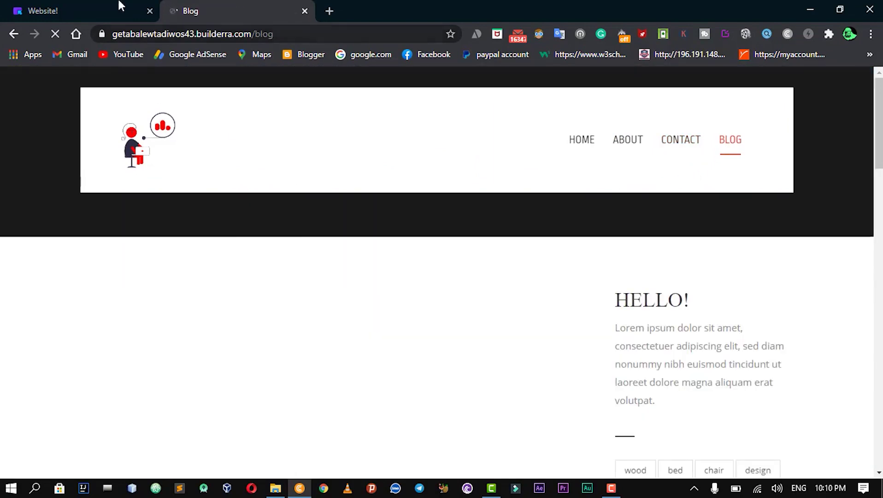
Return to the website builder and open the account's upgrade plans.
click(121, 7)
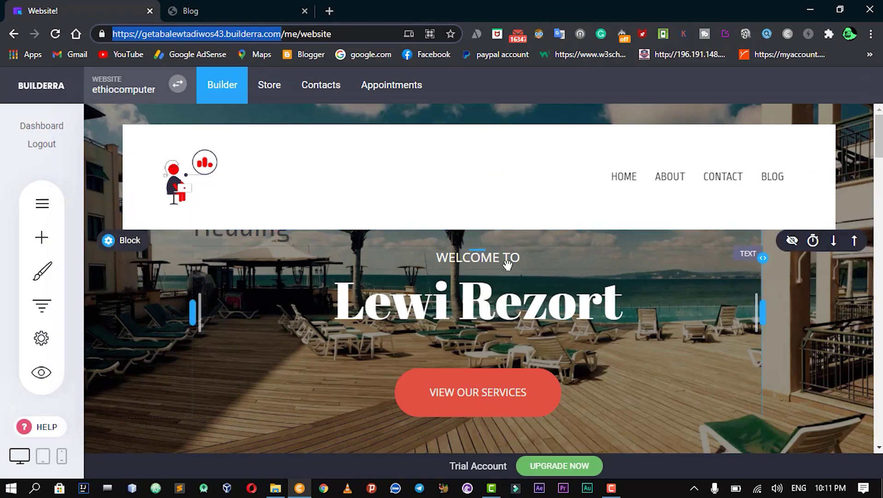
scroll(481, 315, down, 4)
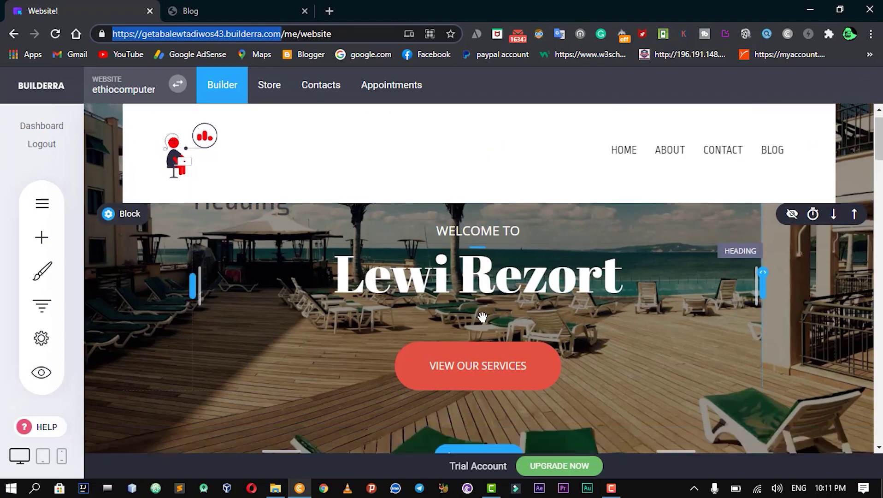
scroll(487, 366, down, 4)
click(559, 466)
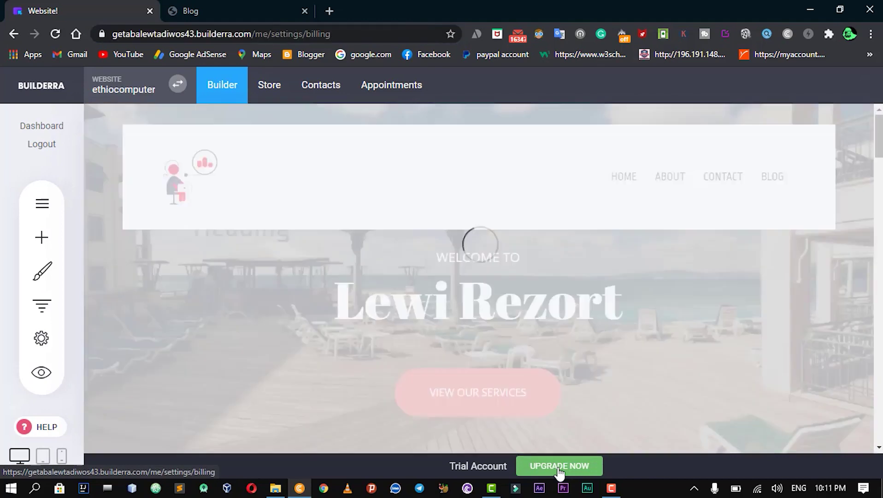
scroll(401, 295, down, 3)
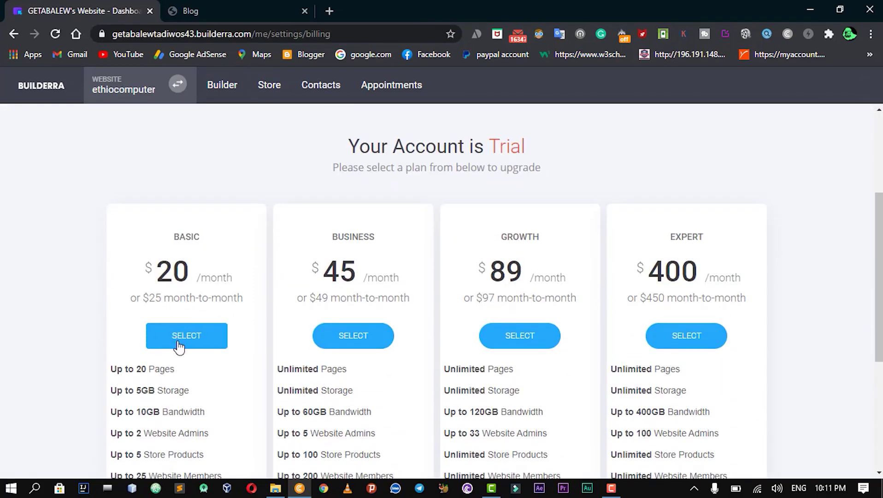
scroll(189, 304, down, 2)
Examine the Basic plan's page, storage and bandwidth limits and its remaining features alongside the other plans.
drag(174, 282, 132, 286)
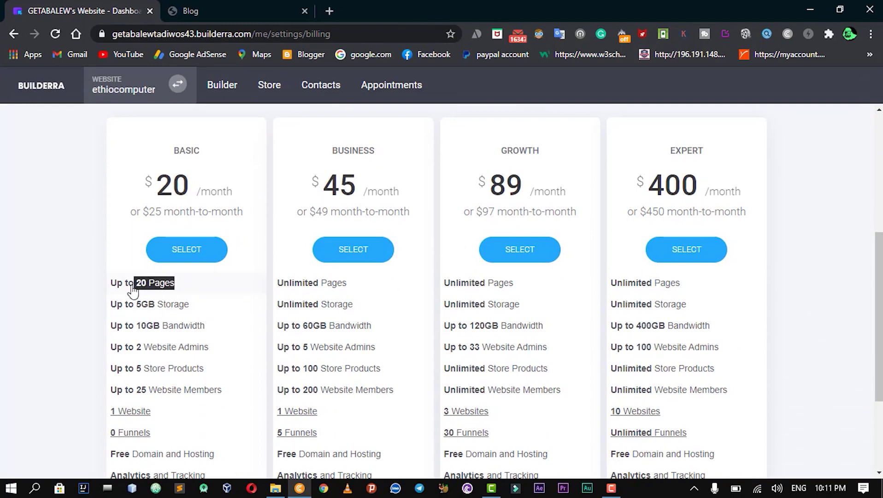
click(189, 292)
drag(192, 311, 142, 310)
drag(198, 327, 141, 332)
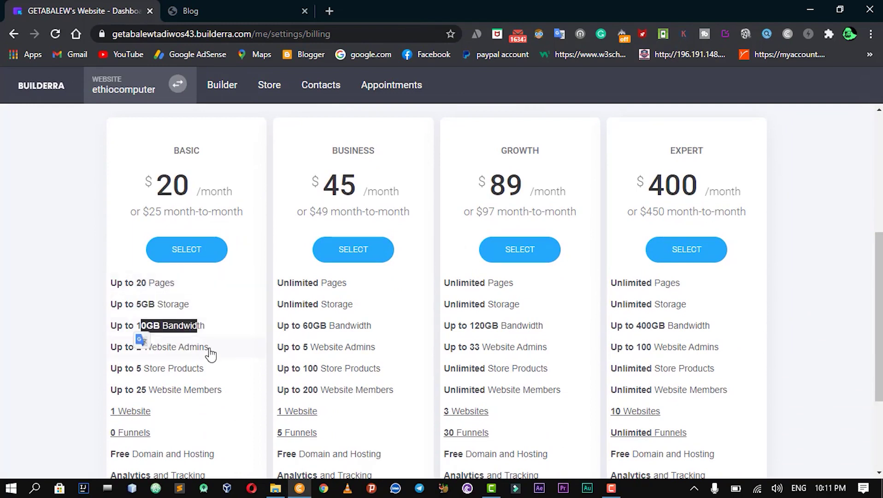
scroll(211, 355, down, 3)
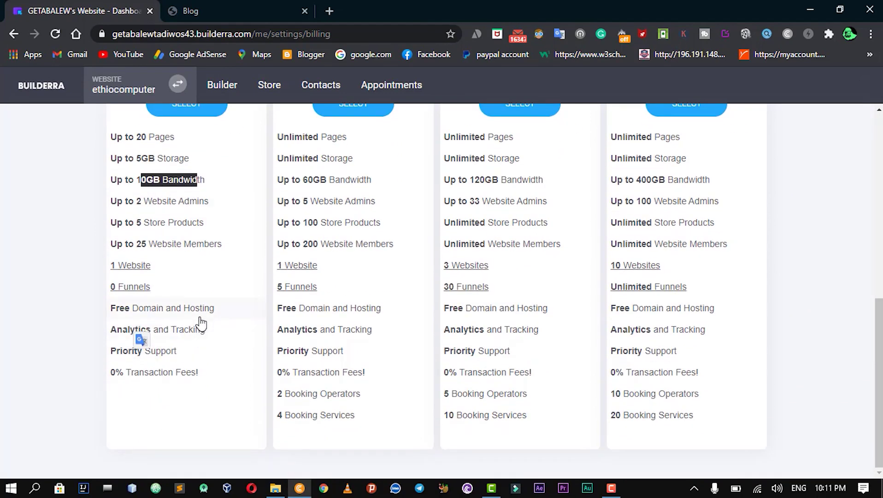
scroll(200, 322, up, 9)
scroll(191, 311, down, 3)
scroll(191, 311, up, 3)
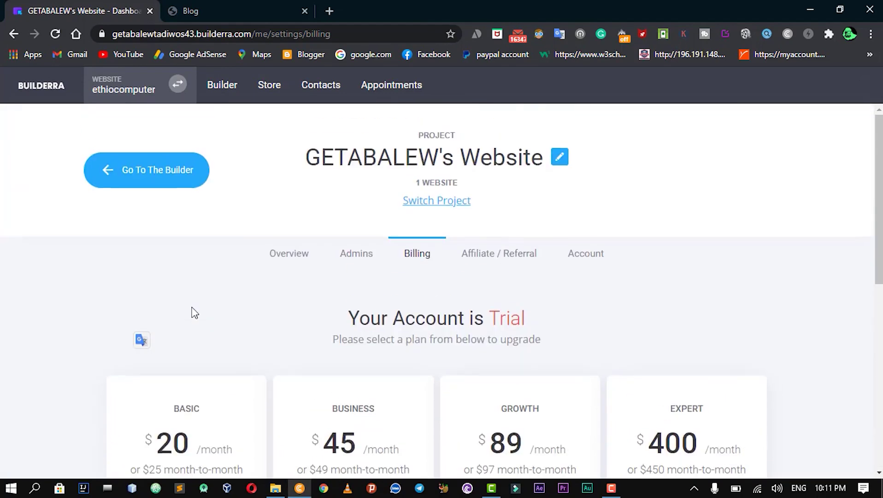
Select the Basic plan, review its billing form down to the subscription total, and return to the website builder without subscribing.
scroll(194, 313, down, 3)
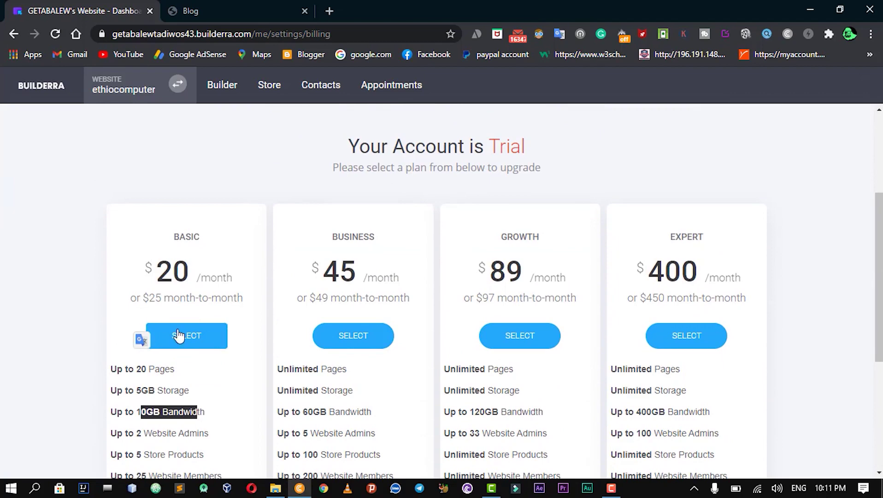
click(180, 335)
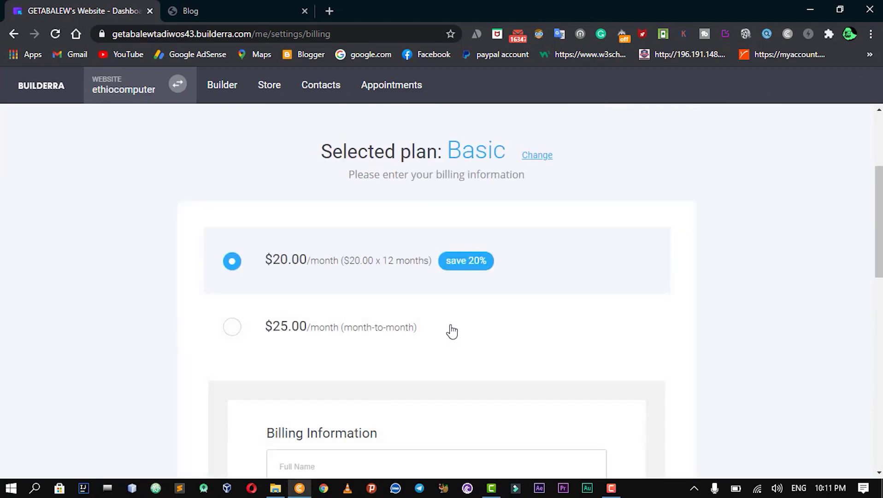
scroll(452, 331, down, 13)
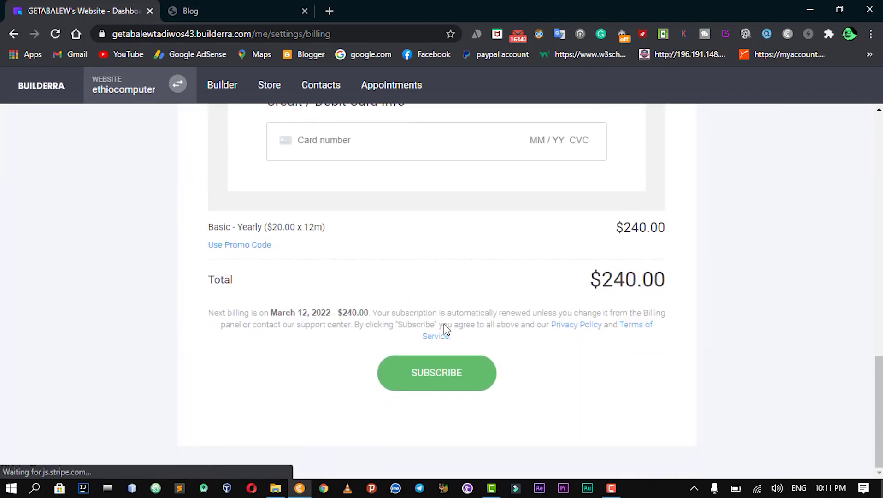
scroll(446, 328, up, 13)
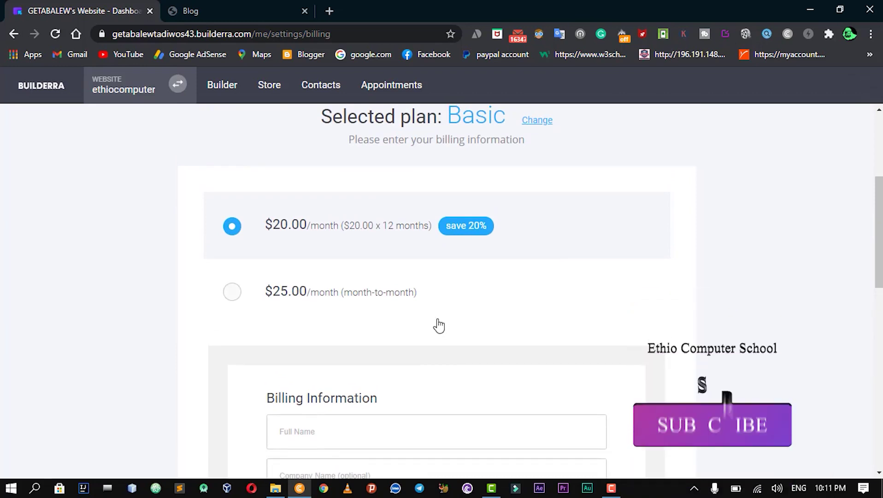
scroll(438, 326, up, 2)
click(13, 35)
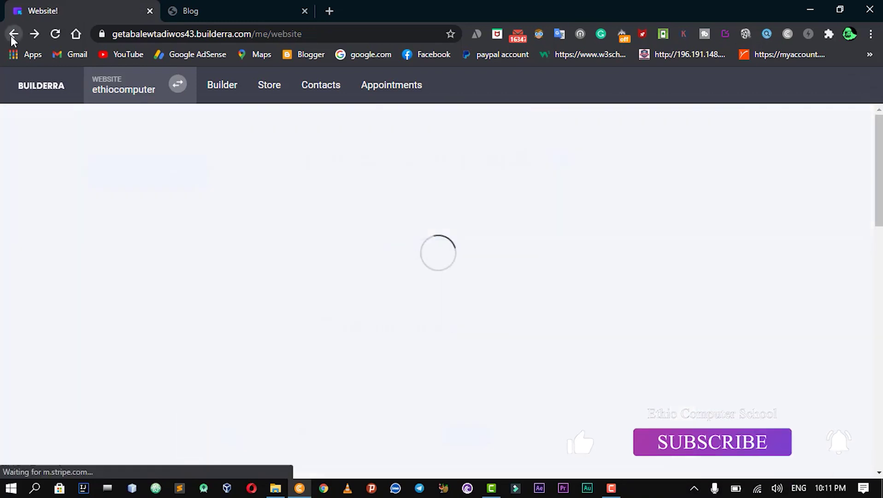